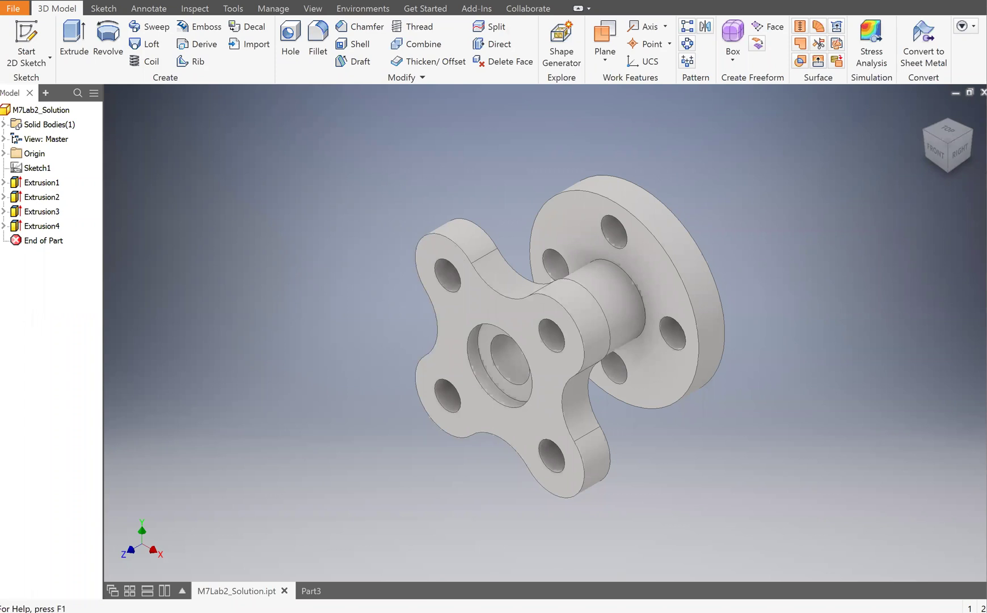
# - Switch from Inventor to AutoCAD's front.dwg drawing of the four-lobed flange profile
pyautogui.click(396, 588)
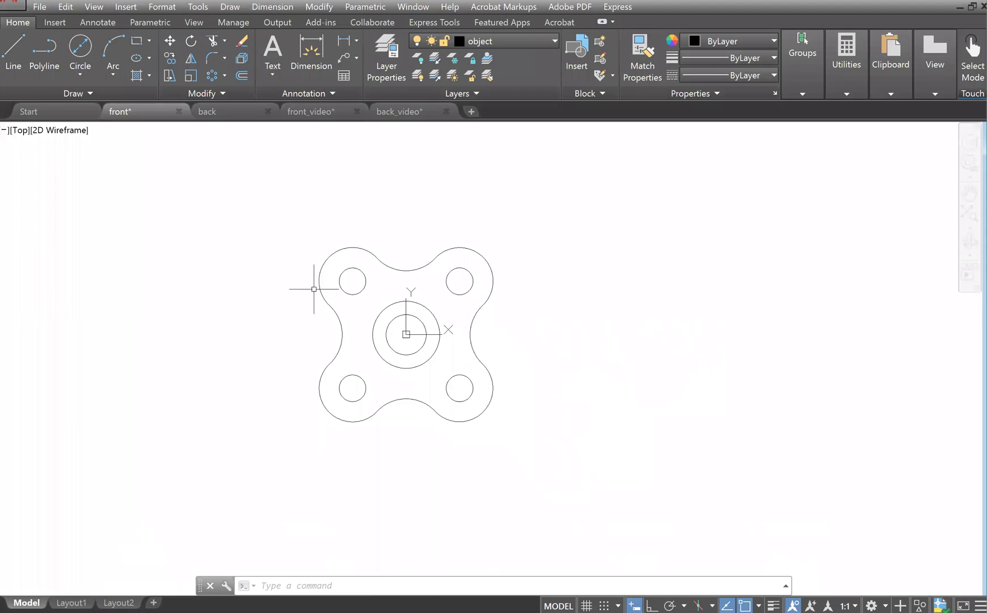
# - Look over the back flange drawing, then bring up the front_video drawing as reference
pyautogui.click(219, 111)
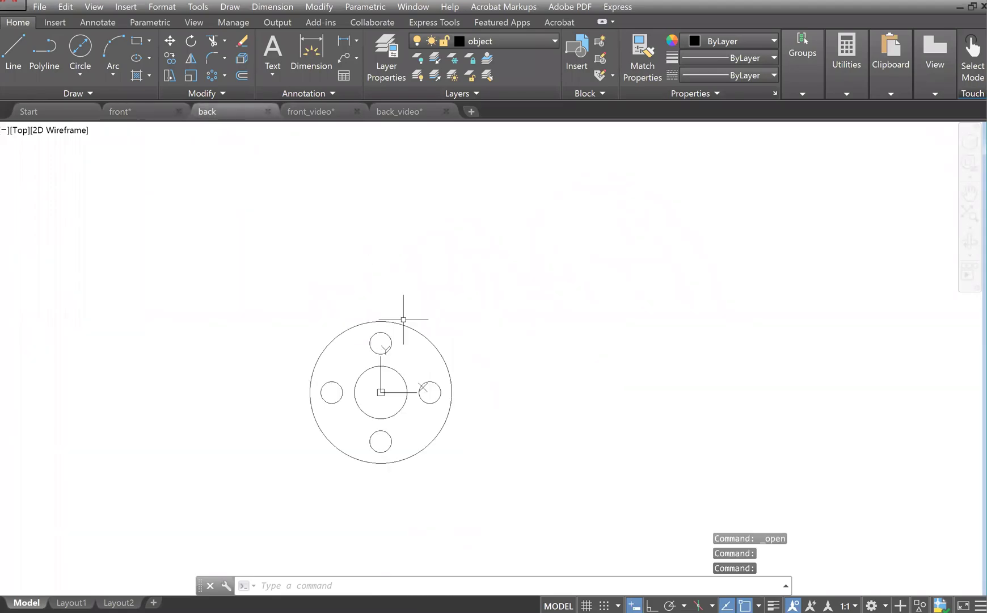
pyautogui.moveTo(371, 391); pyautogui.dragTo(418, 350, button='middle')
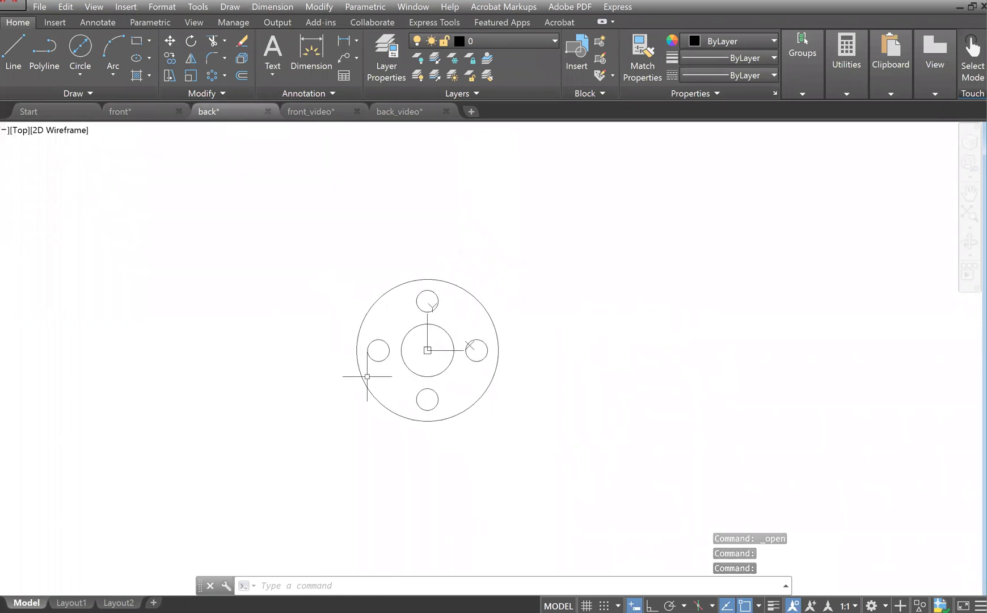
pyautogui.click(309, 112)
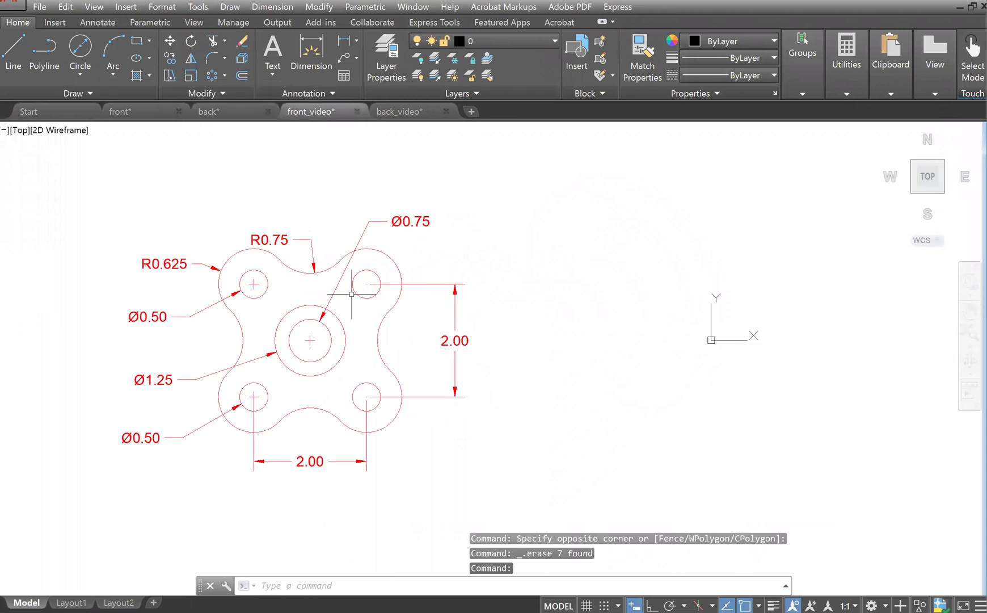
pyautogui.moveTo(367, 322); pyautogui.dragTo(362, 328, button='middle')
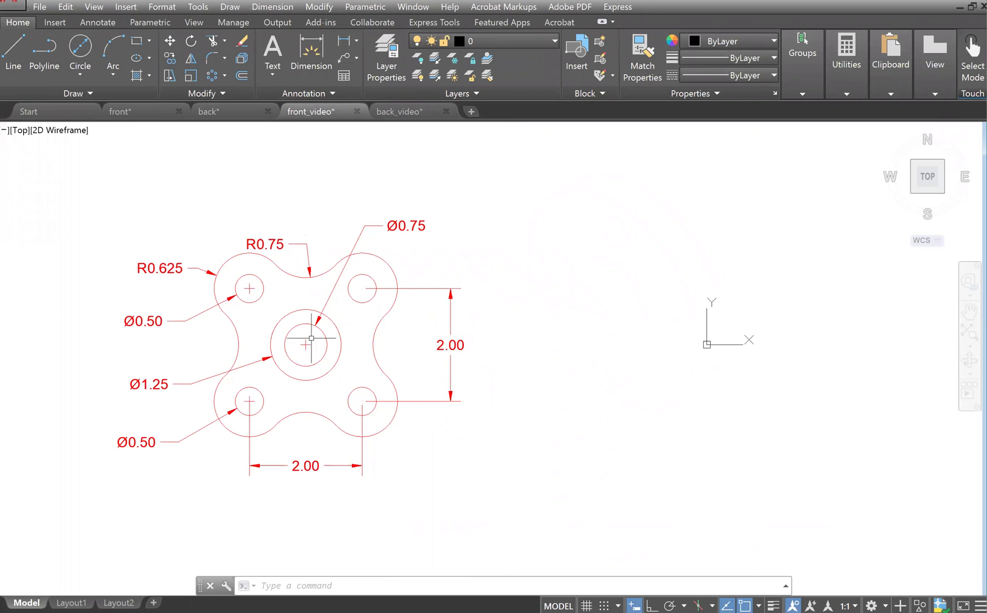
# - Draw a 1.25-diameter hub circle centred at 0,0
pyautogui.click(79, 73)
pyautogui.click(73, 126)
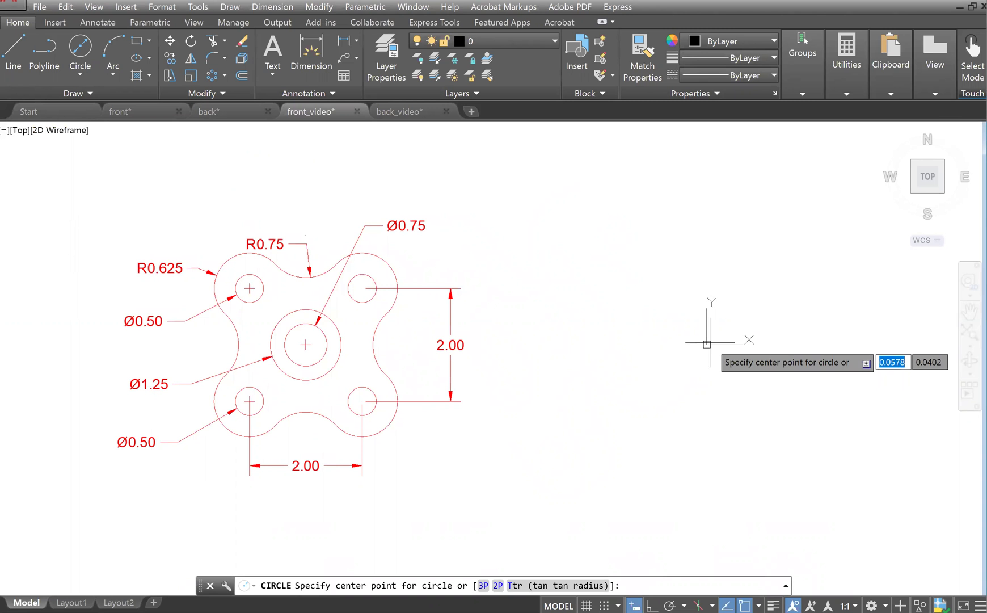
pyautogui.write('0,0')
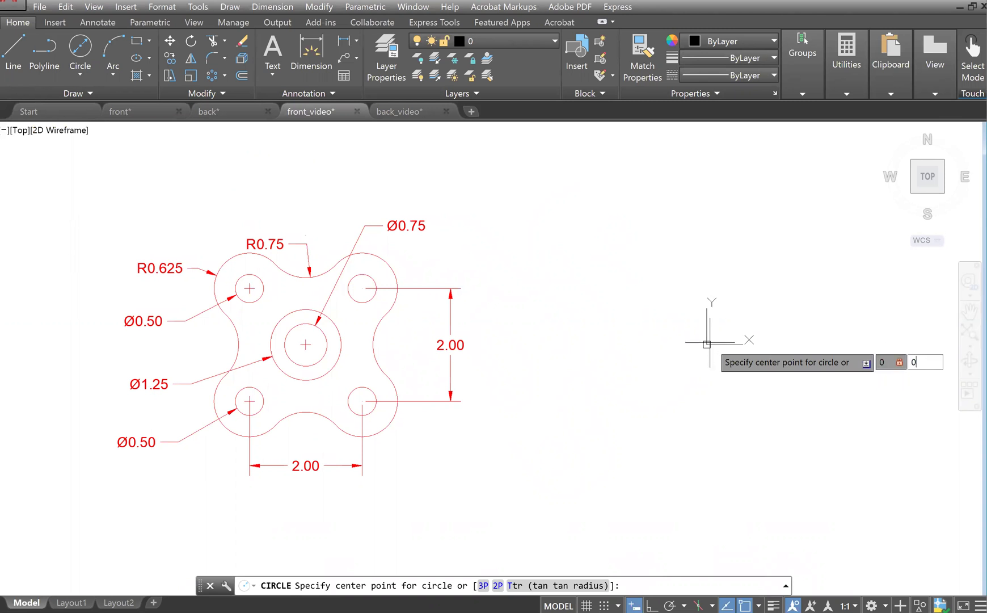
pyautogui.press('Return')
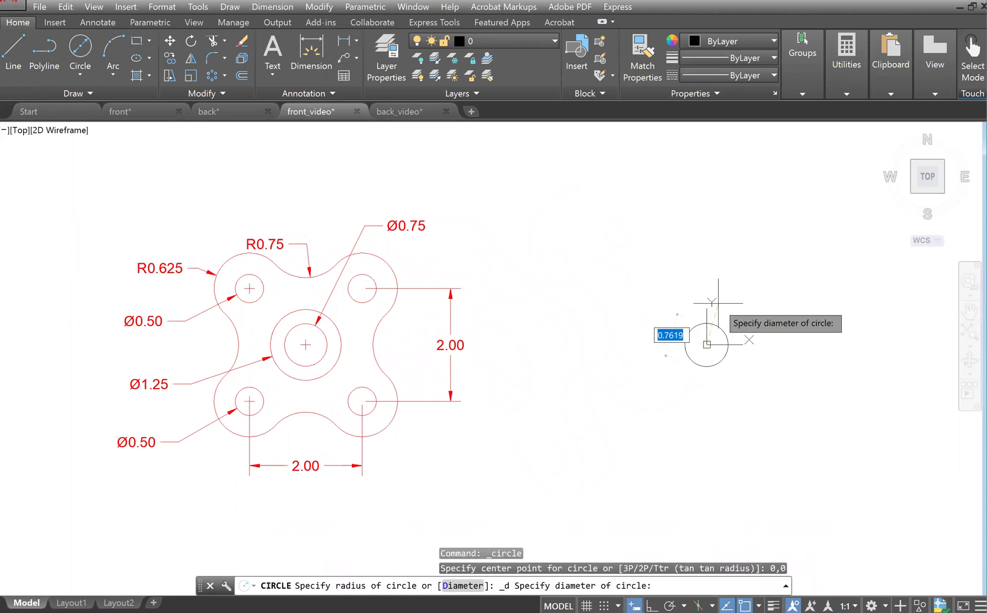
pyautogui.write('1.25')
pyautogui.press('Return')
# - Add a concentric 0.75-diameter bore circle at the origin
pyautogui.click(80, 49)
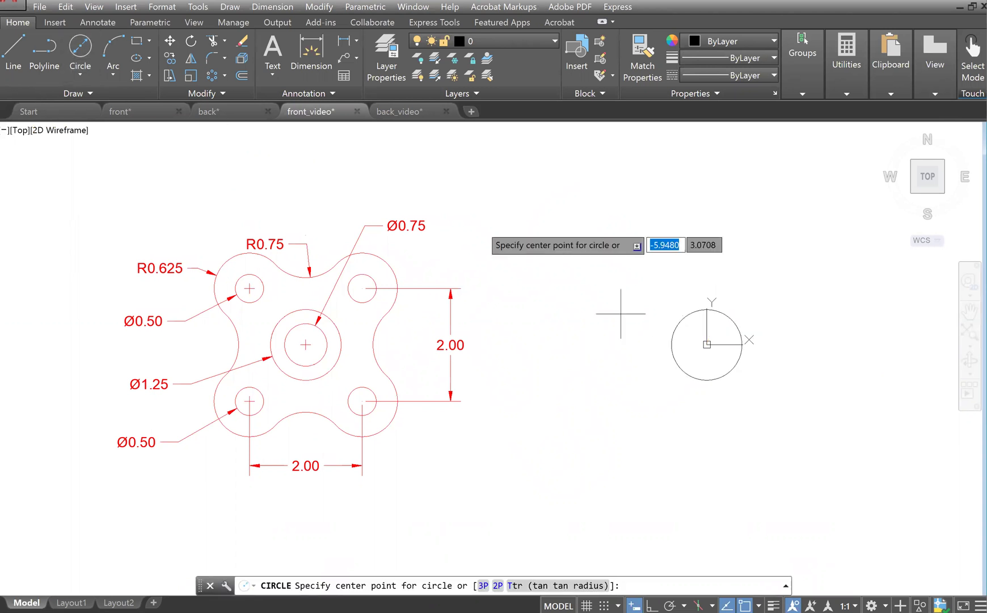
pyautogui.click(706, 345)
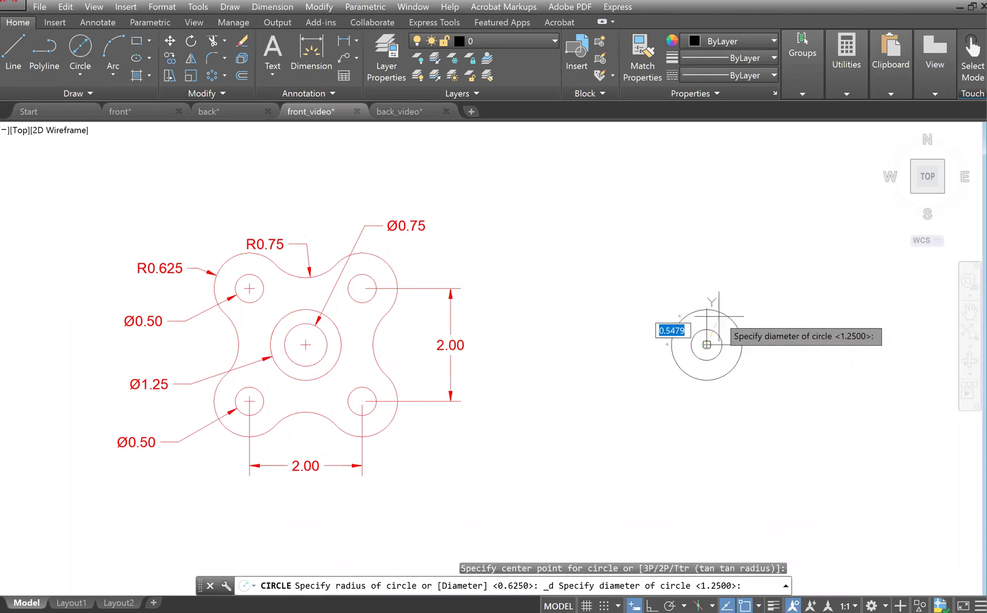
pyautogui.write('.7')
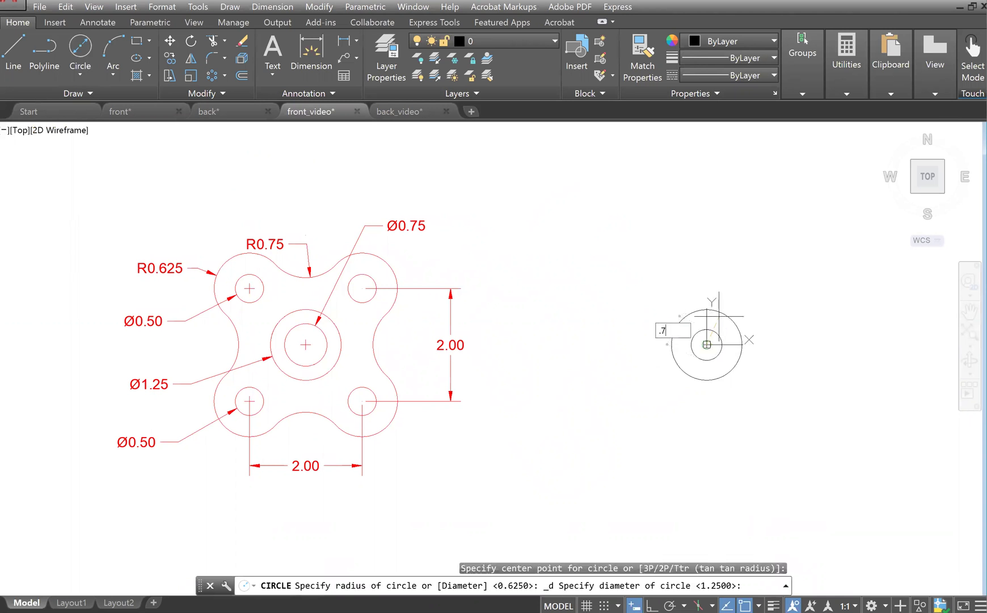
pyautogui.write('5')
pyautogui.press('Return')
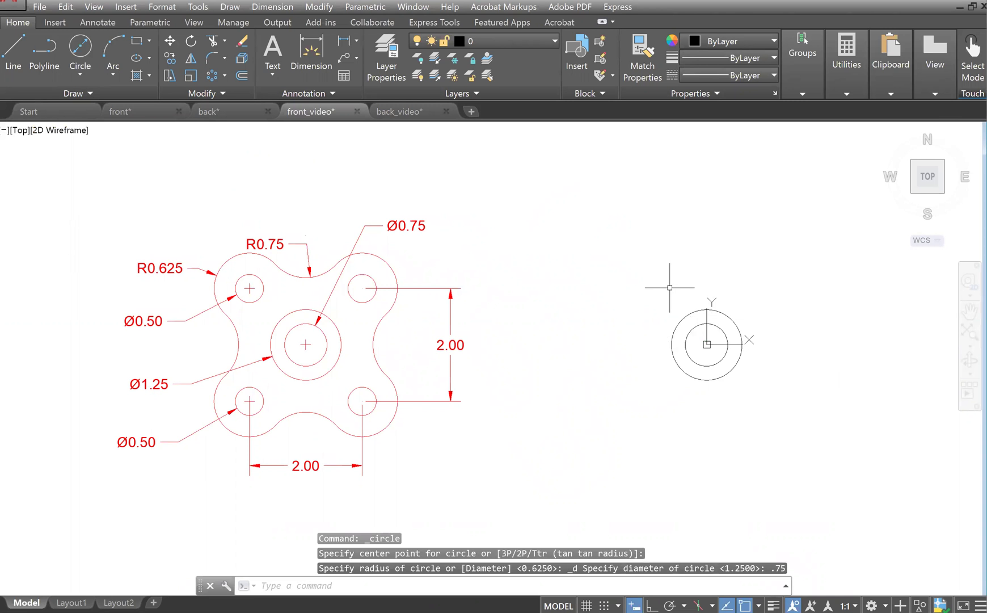
# - Draw a 0.5-diameter bolt-hole circle centred at 1,1
pyautogui.click(85, 54)
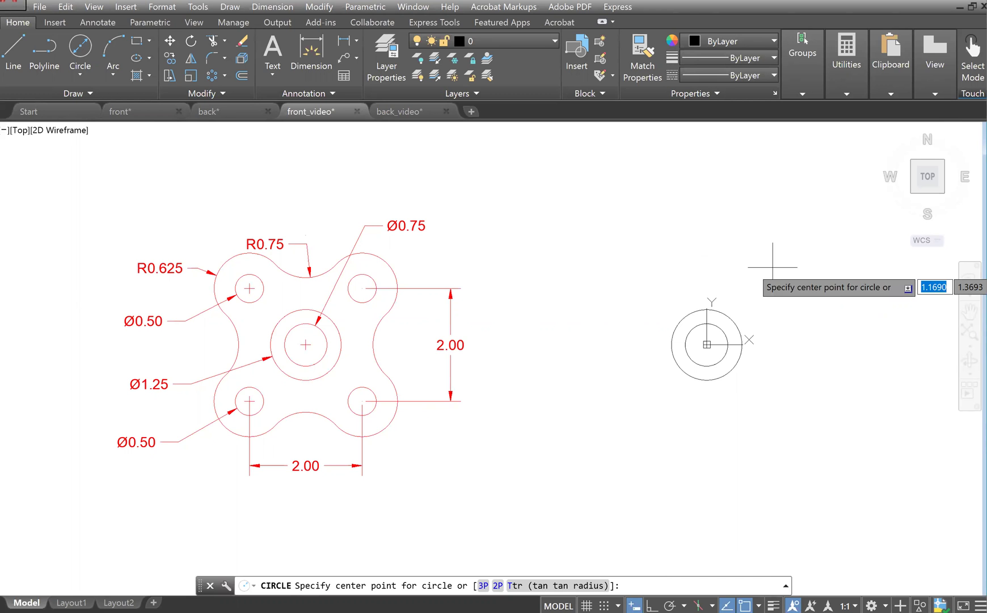
pyautogui.write('1,1')
pyautogui.press('Return')
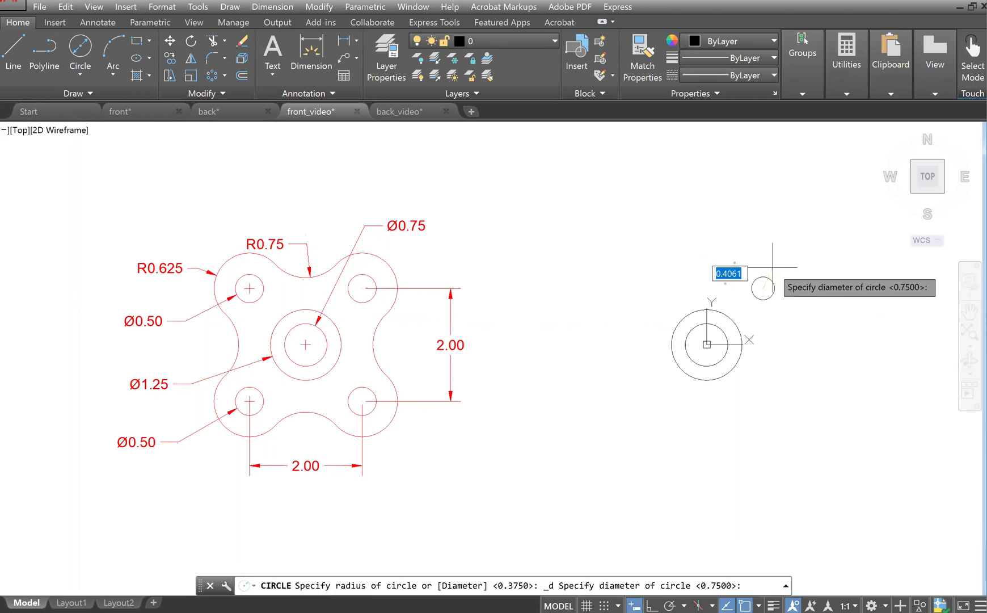
pyautogui.write('.5')
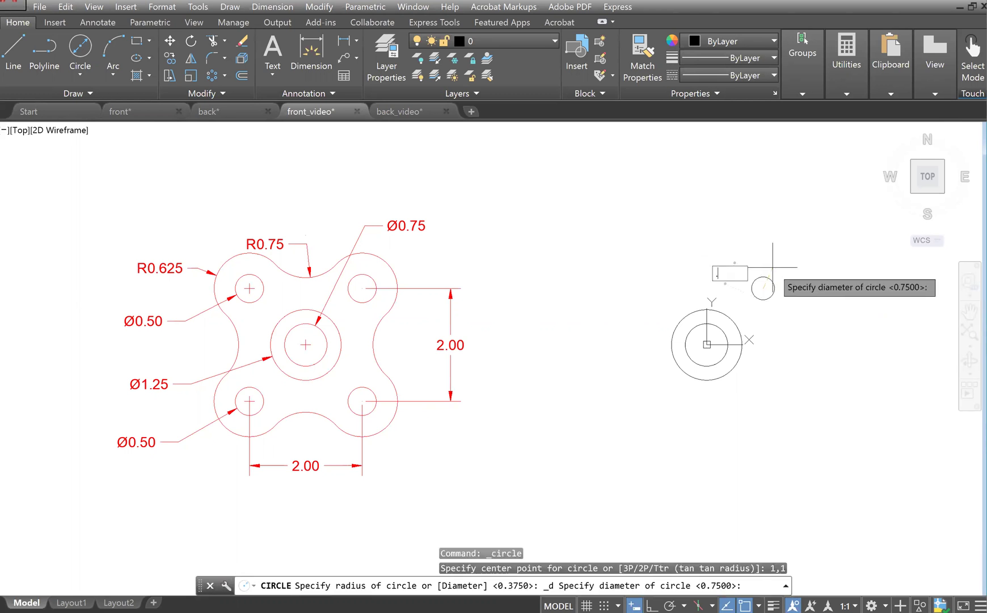
pyautogui.press('Return')
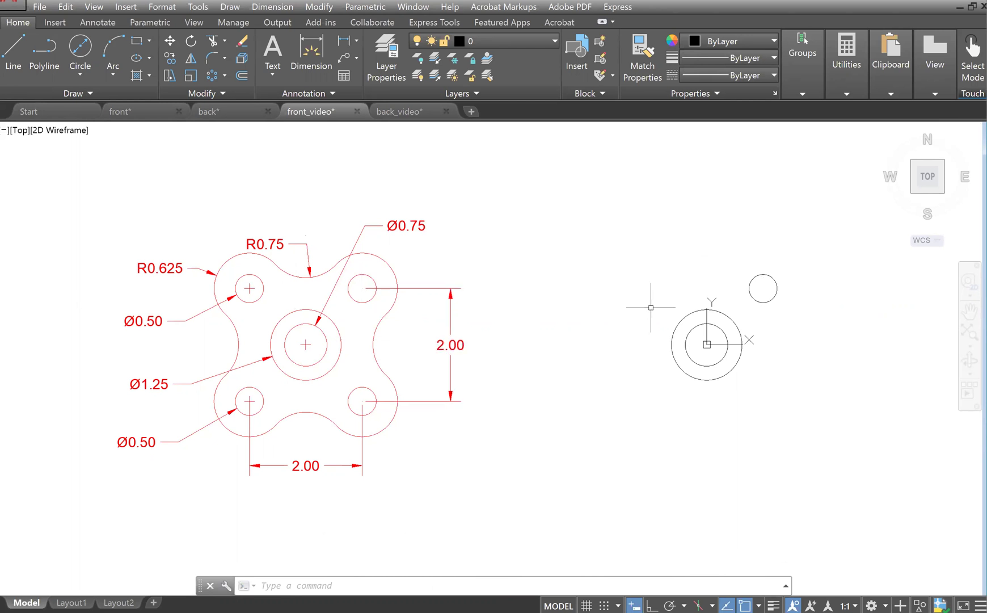
# - Draw a second 0.5-diameter bolt-hole circle centred at -1,1
pyautogui.click(80, 47)
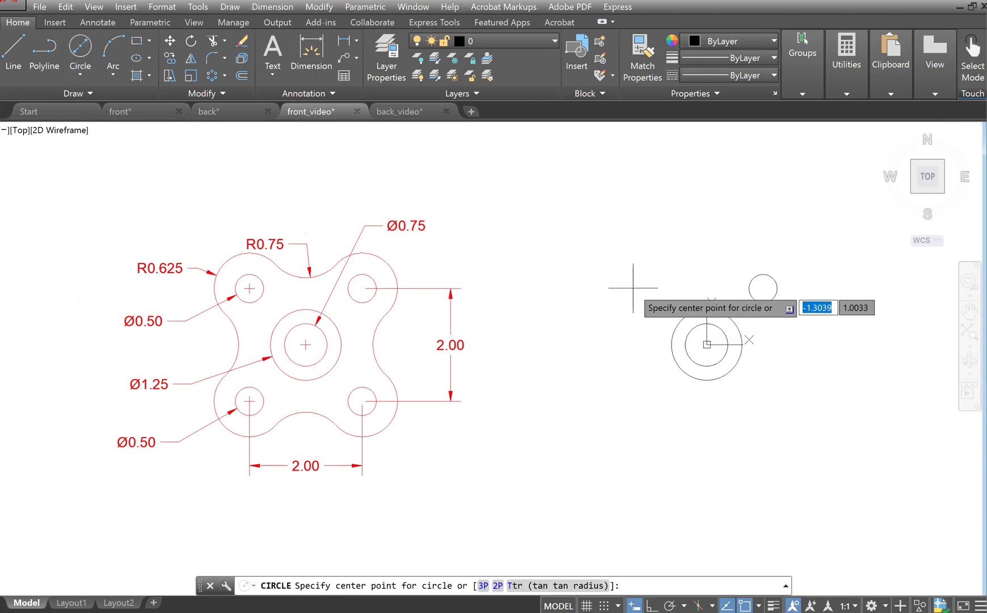
pyautogui.write('-1')
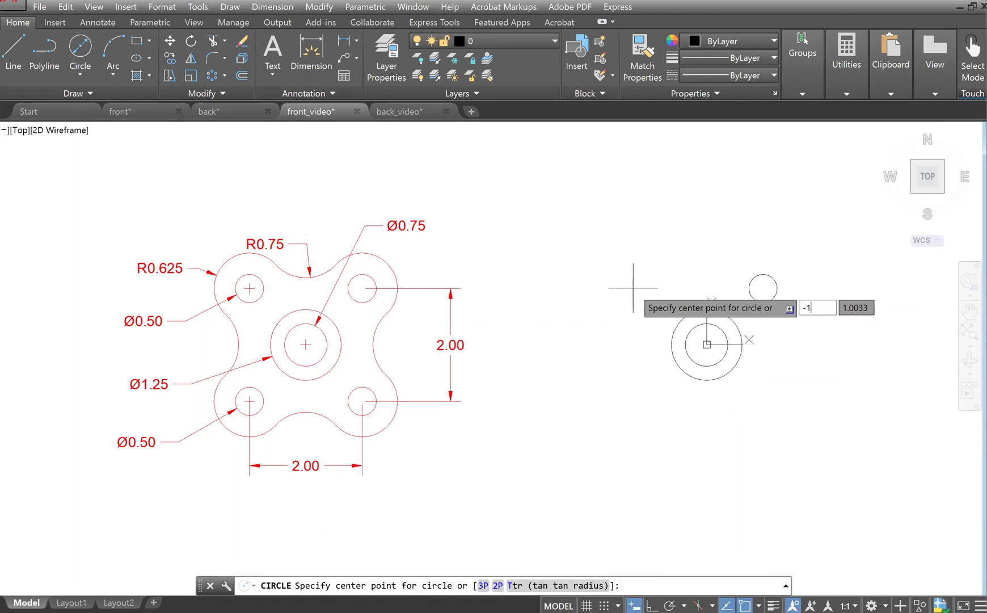
pyautogui.write(',1')
pyautogui.press('Return')
pyautogui.write('d')
pyautogui.press('Return')
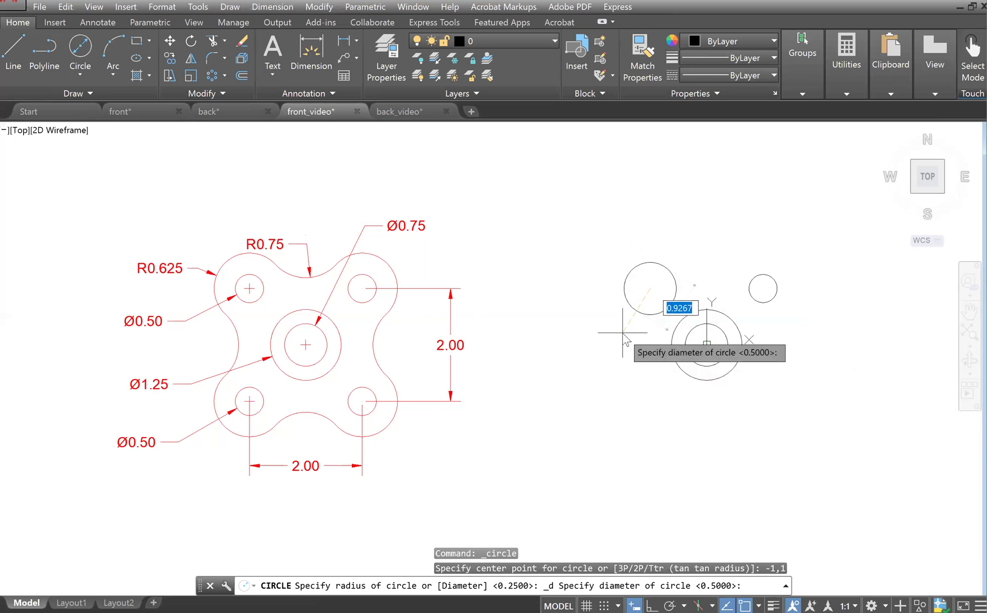
pyautogui.write('.5')
pyautogui.press('Return')
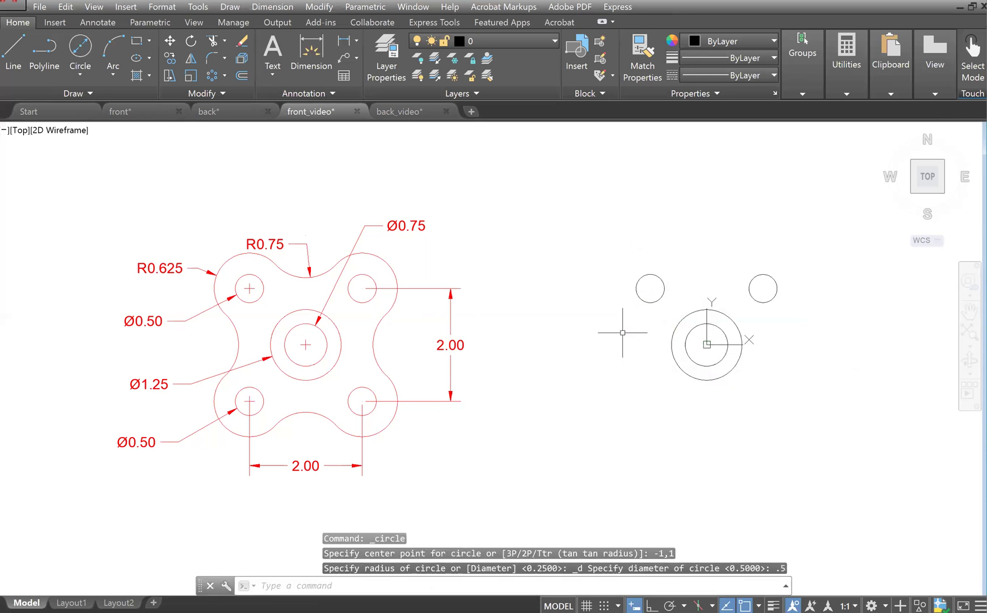
# - Draw a 0.5-diameter bolt-hole circle centred at -1,-1
pyautogui.click(78, 47)
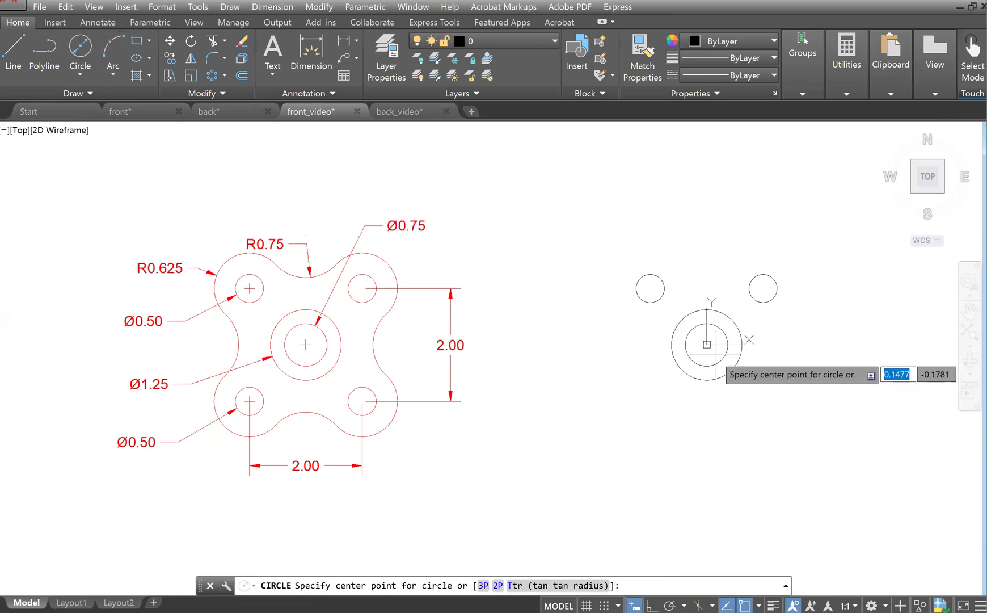
pyautogui.write('-1')
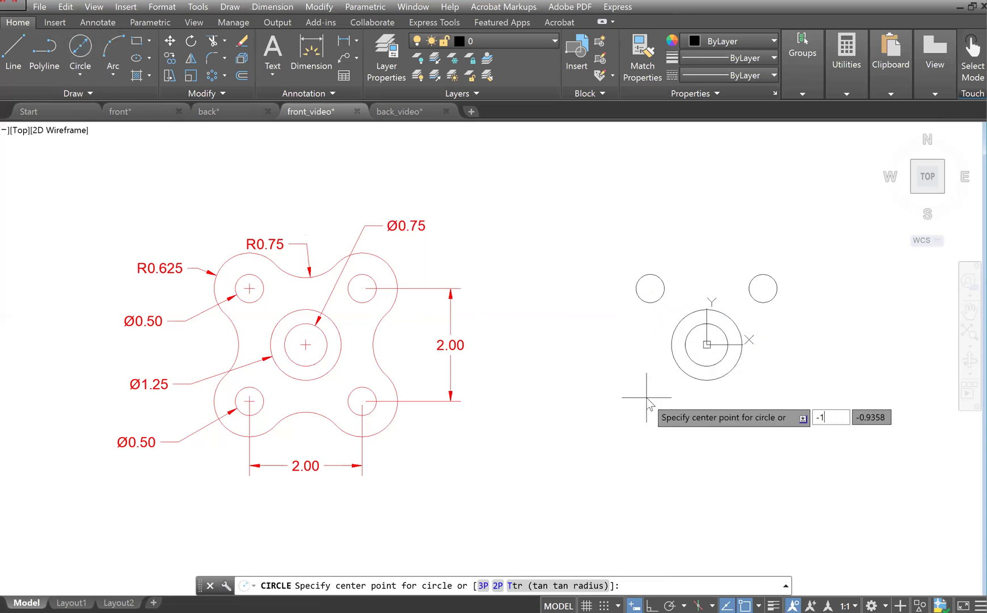
pyautogui.press('Tab')
pyautogui.write('-')
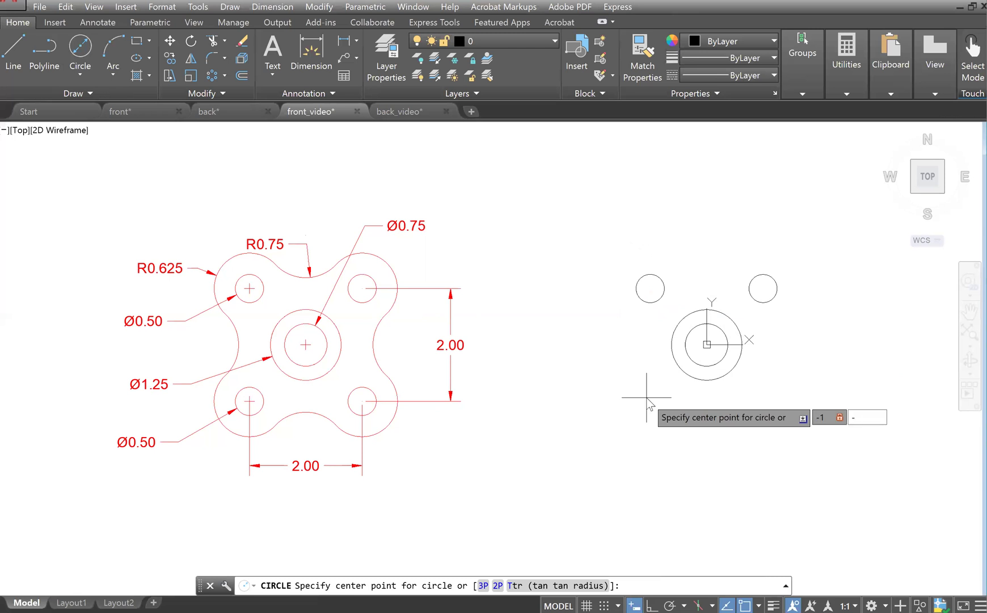
pyautogui.write('1')
pyautogui.press('Return')
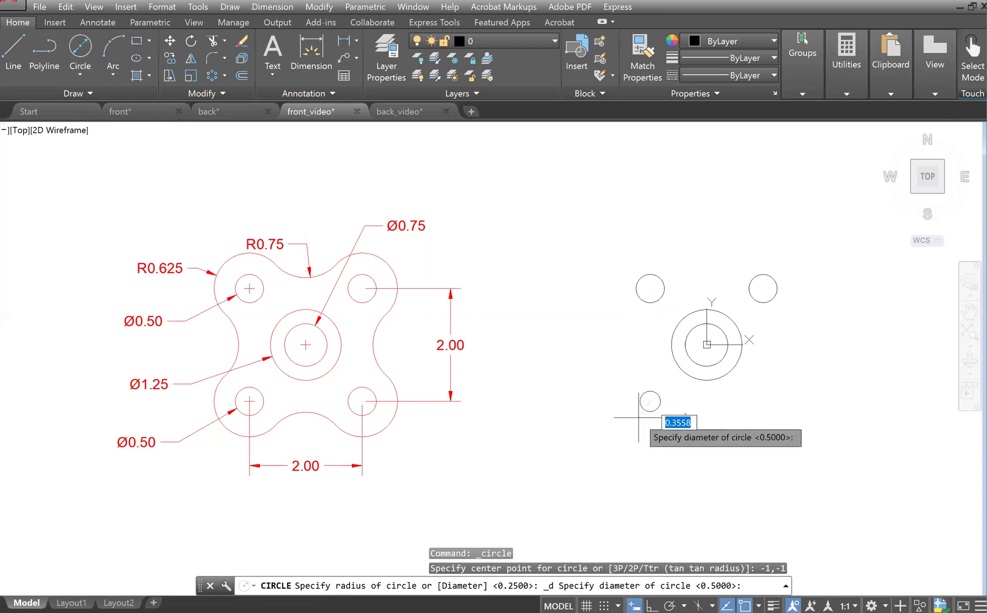
pyautogui.write('.5')
pyautogui.press('Return')
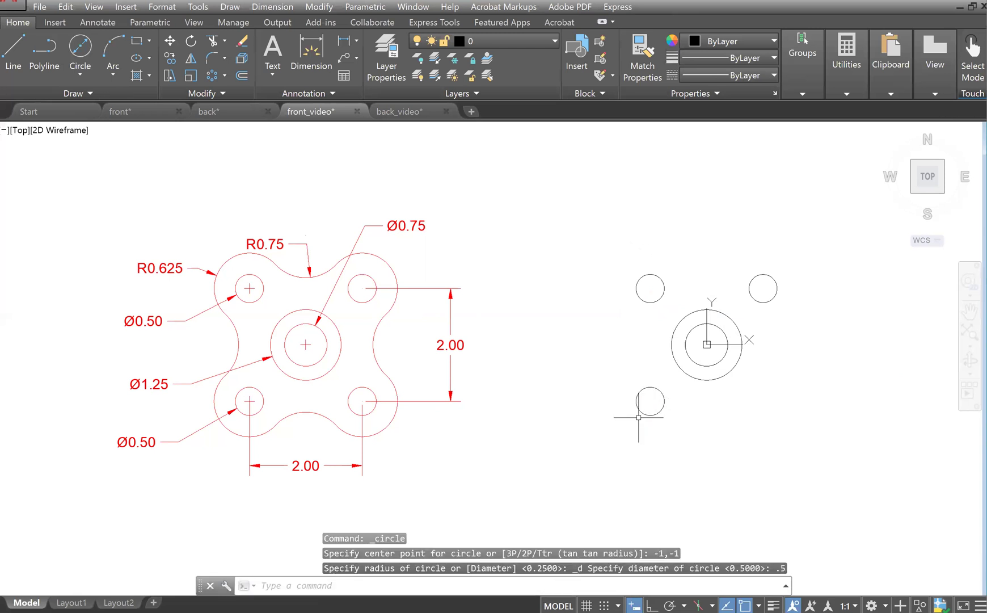
# - Draw the lower-right 0.5-diameter bolt-hole circle centred at 1,-1
pyautogui.click(82, 45)
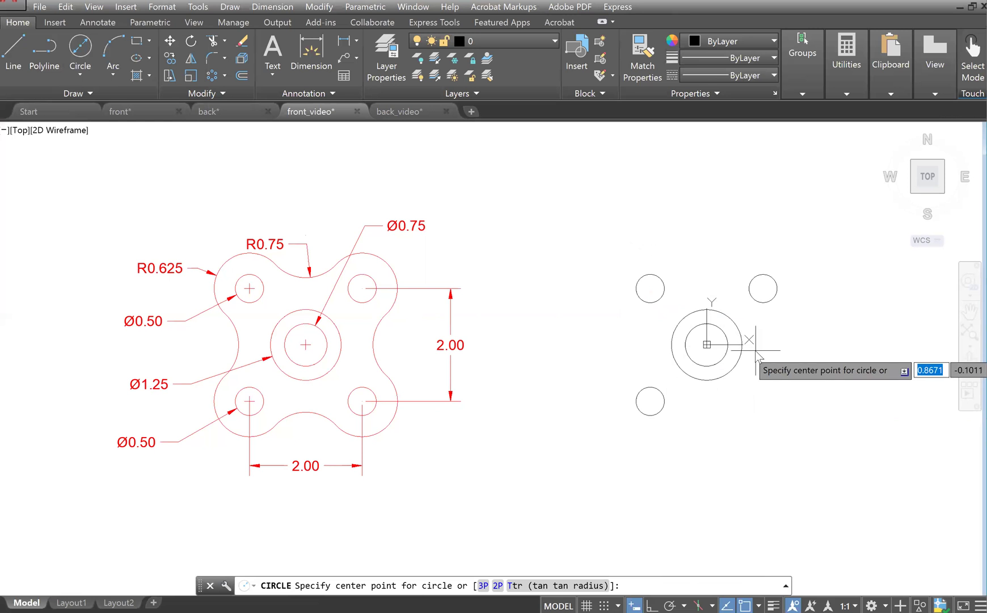
pyautogui.write('1')
pyautogui.press('Tab')
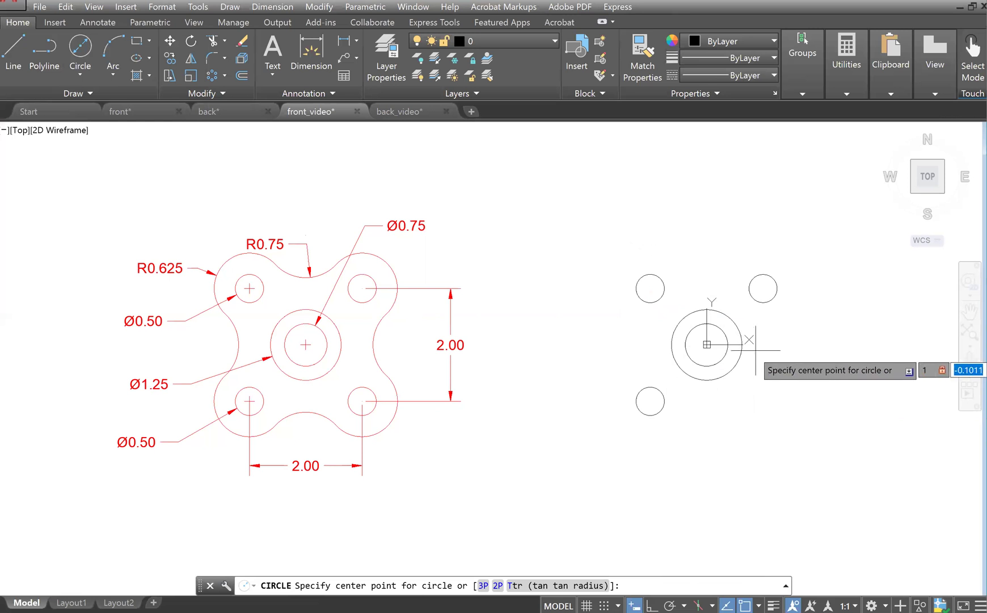
pyautogui.write('-1')
pyautogui.press('Return')
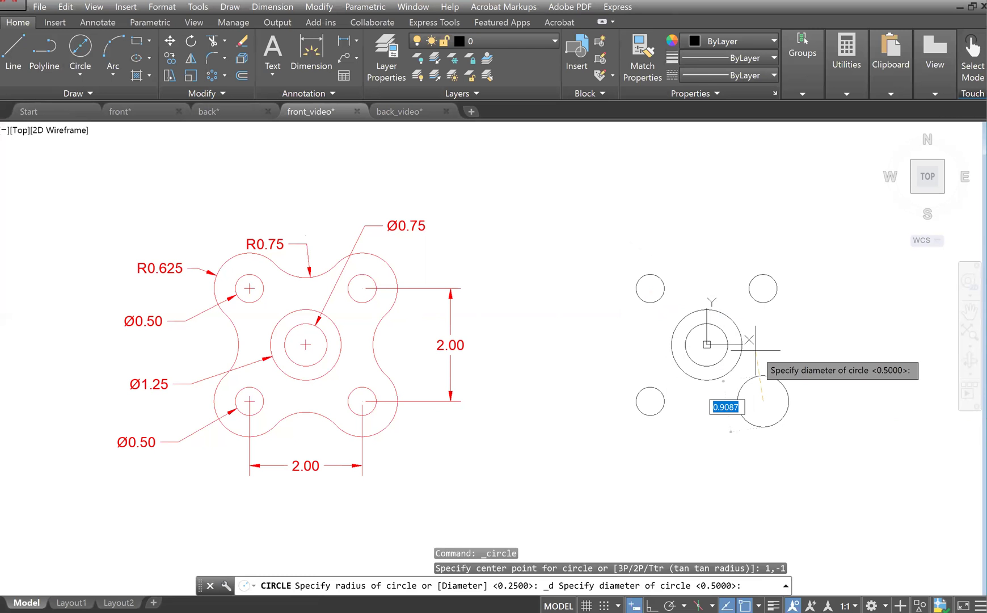
pyautogui.write('.5')
pyautogui.press('Return')
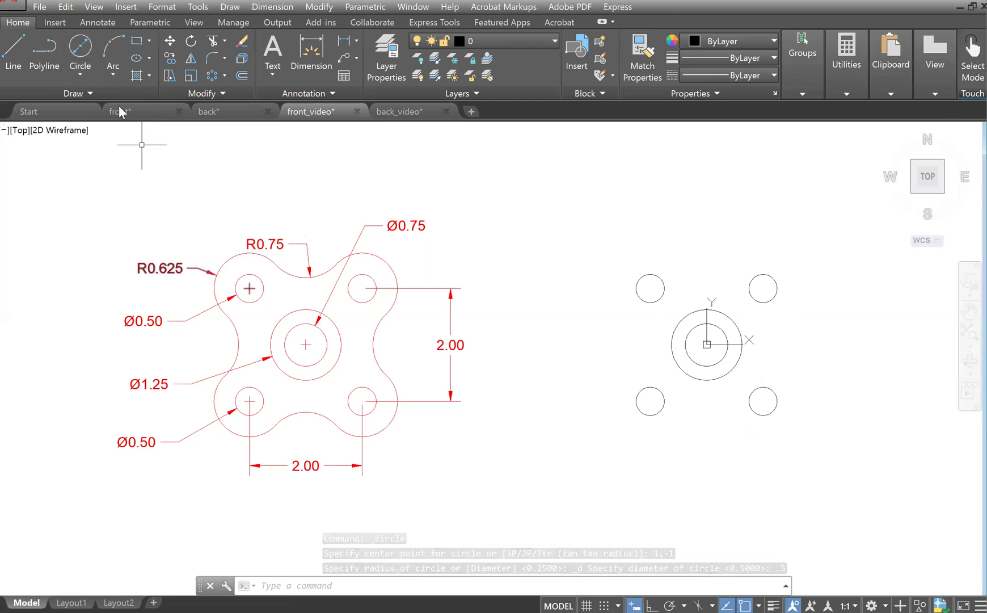
# - Draw 0.625-radius rings around the upper-right and upper-left bolt holes
pyautogui.click(88, 75)
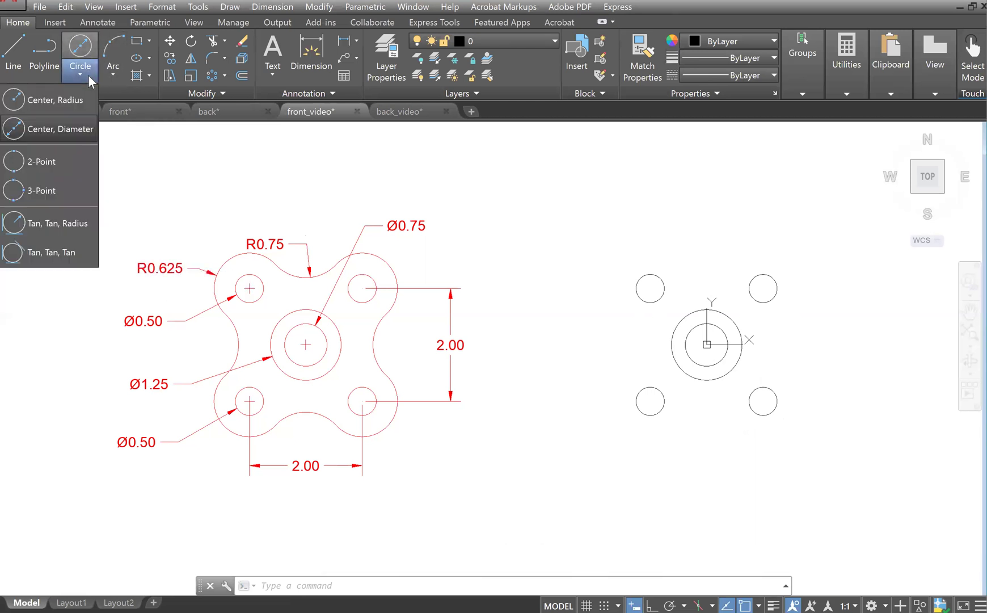
pyautogui.click(73, 99)
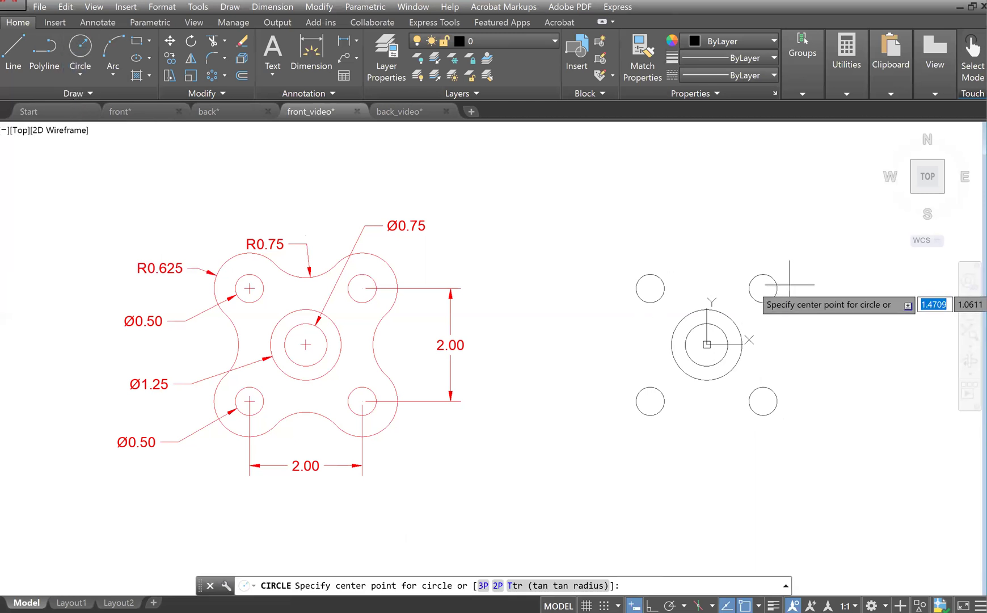
pyautogui.click(762, 286)
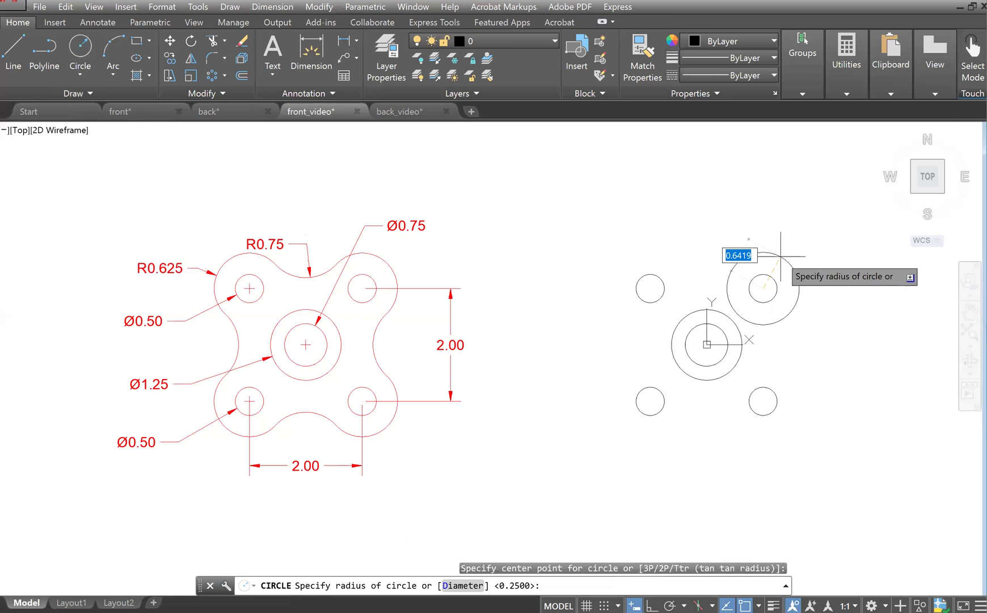
pyautogui.click(781, 256)
pyautogui.press('Return')
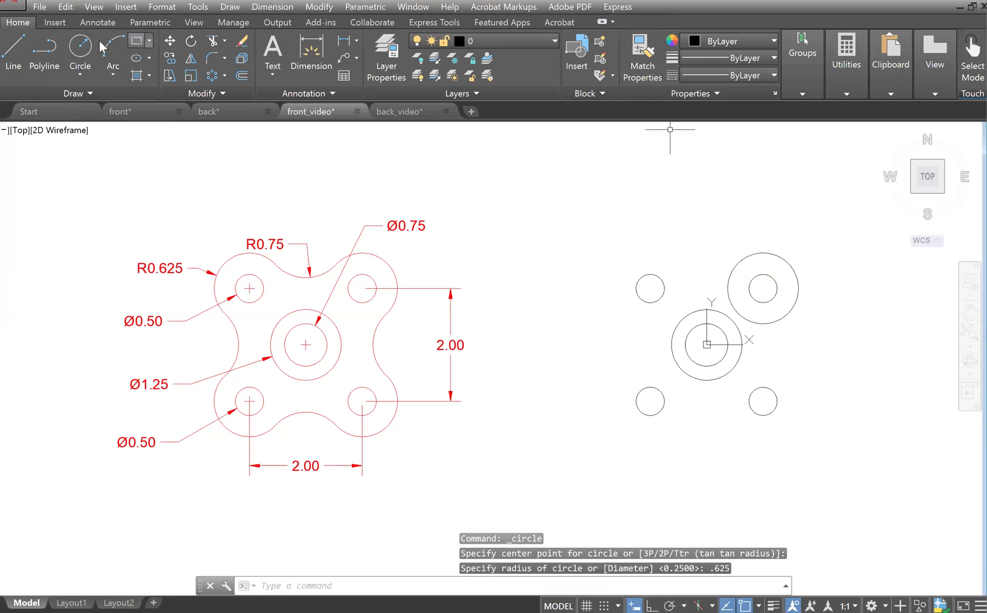
pyautogui.click(80, 48)
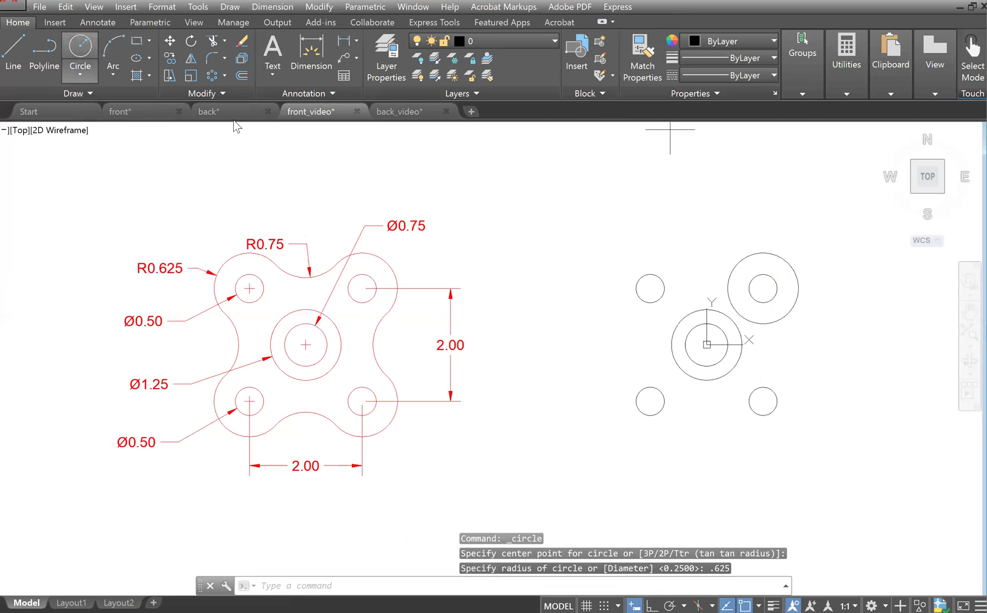
pyautogui.click(650, 288)
pyautogui.write('.')
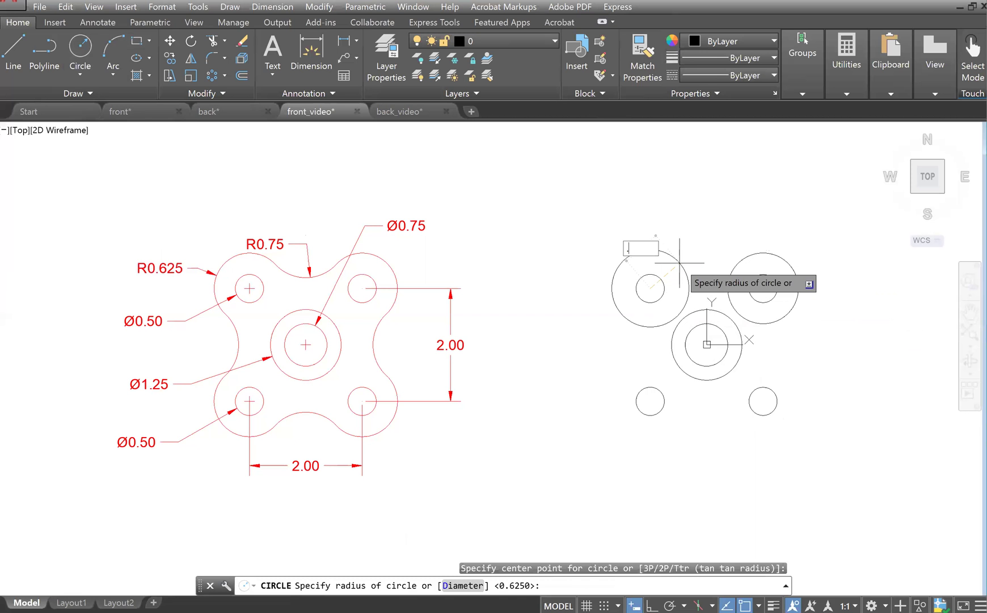
pyautogui.write('625')
pyautogui.press('Return')
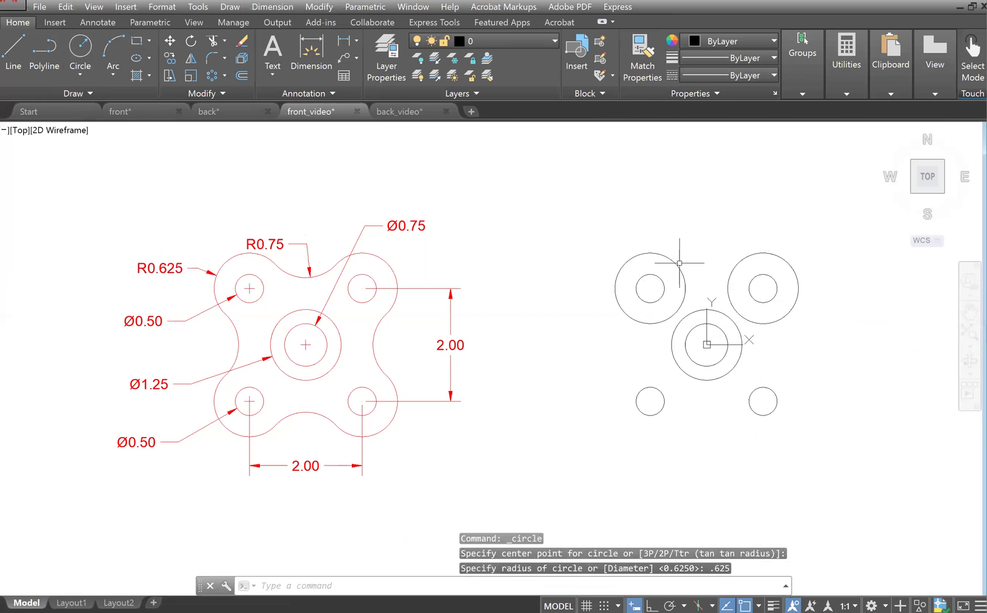
# - Draw 0.625-radius rings around the lower-left and lower-right bolt holes
pyautogui.click(80, 46)
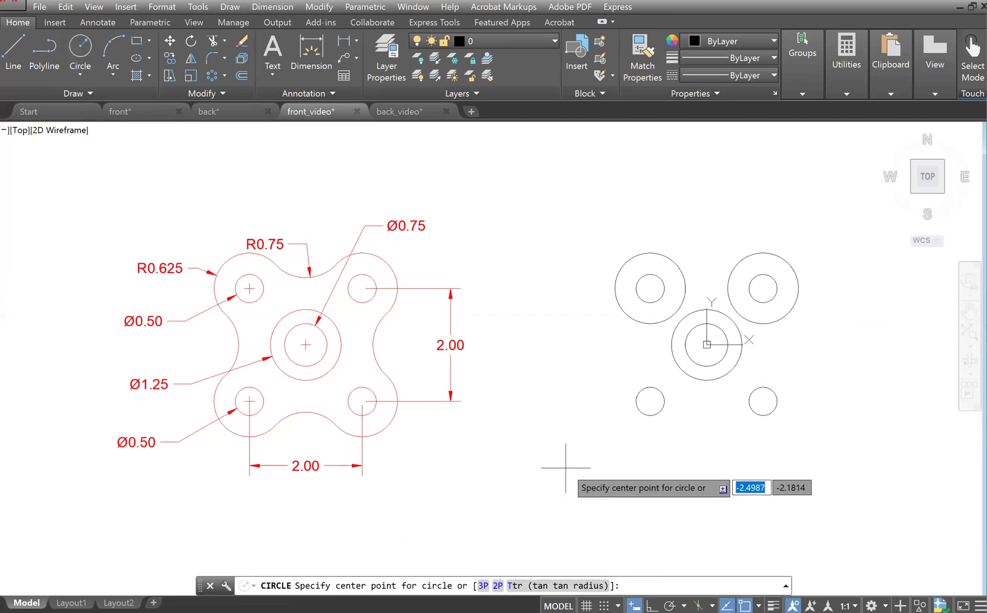
pyautogui.click(650, 401)
pyautogui.write('.')
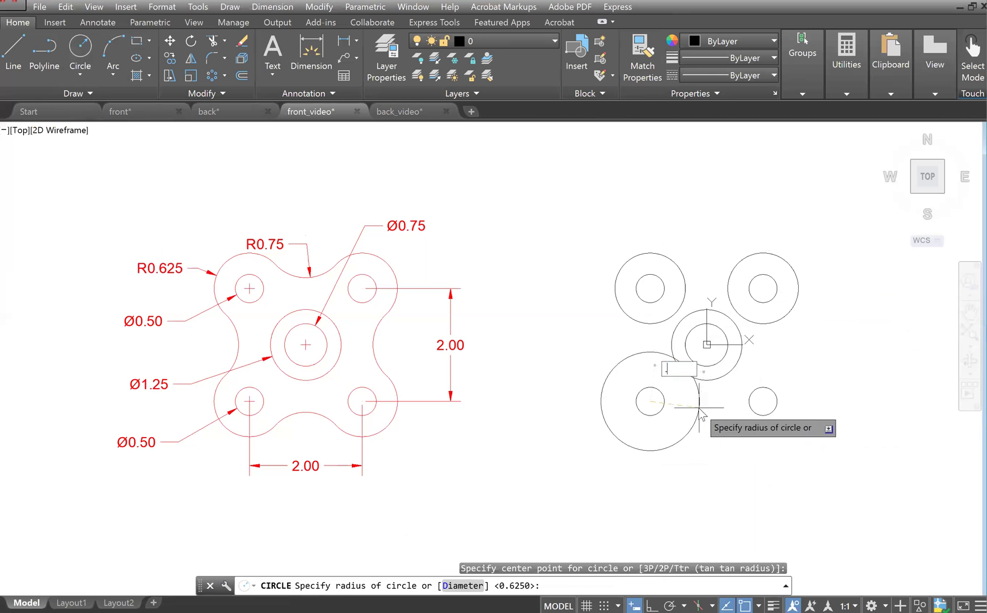
pyautogui.write('625')
pyautogui.press('Return')
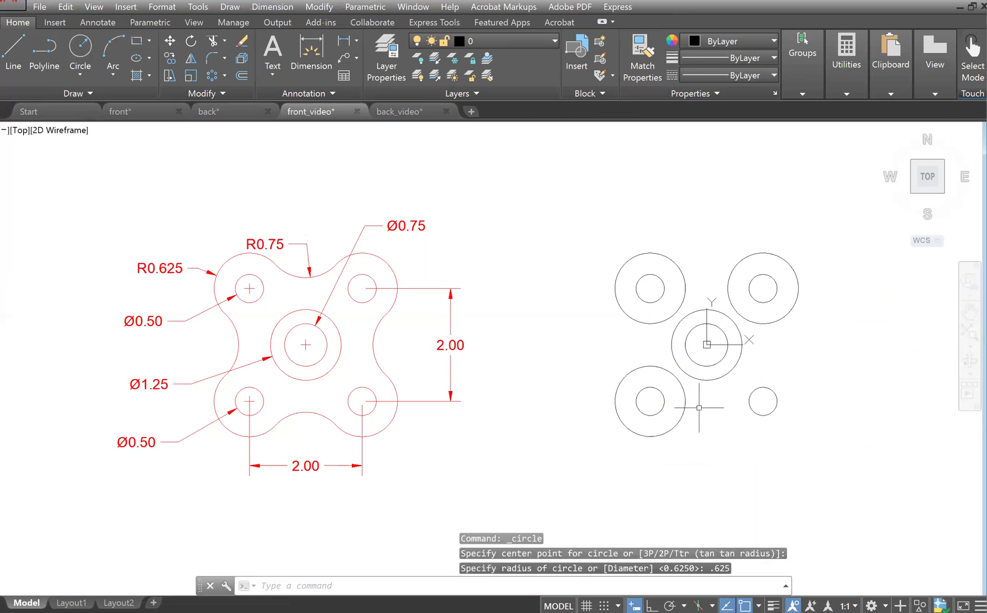
pyautogui.click(80, 47)
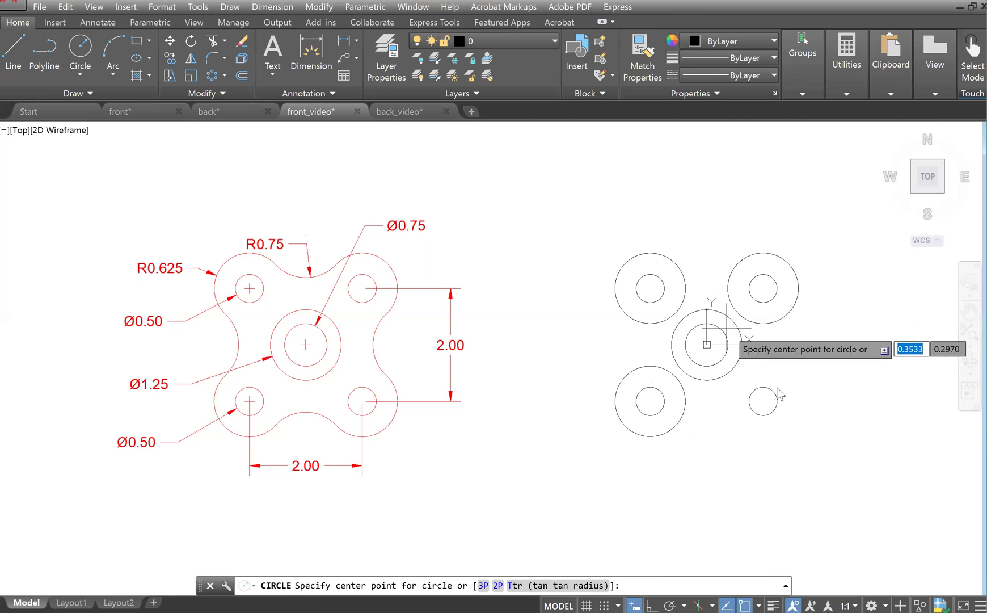
pyautogui.click(763, 401)
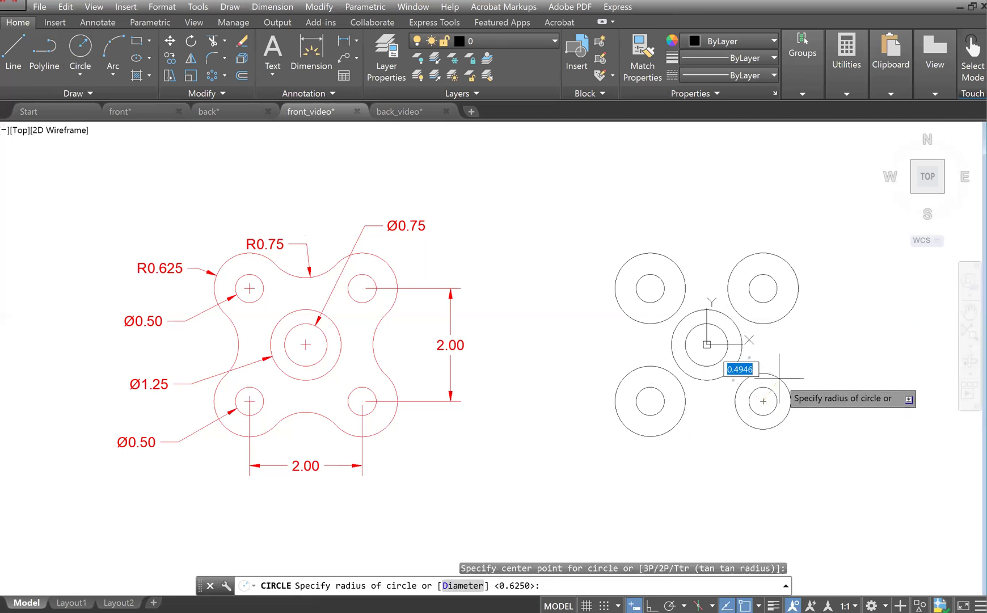
pyautogui.write('.625')
pyautogui.press('Return')
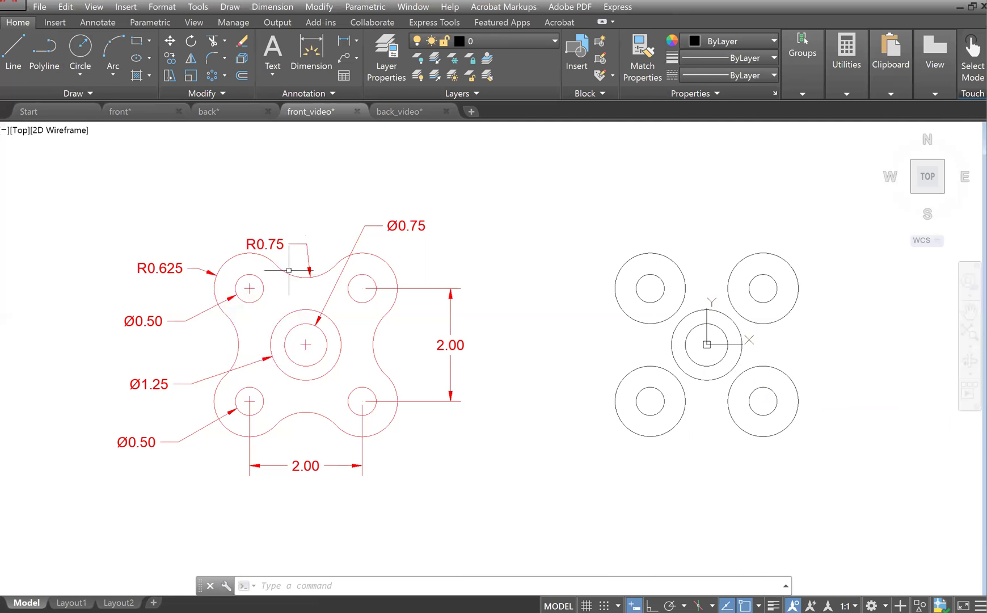
# - Add 0.75-radius tangent-tangent circles between the top ring pair and the left ring pair
pyautogui.click(88, 76)
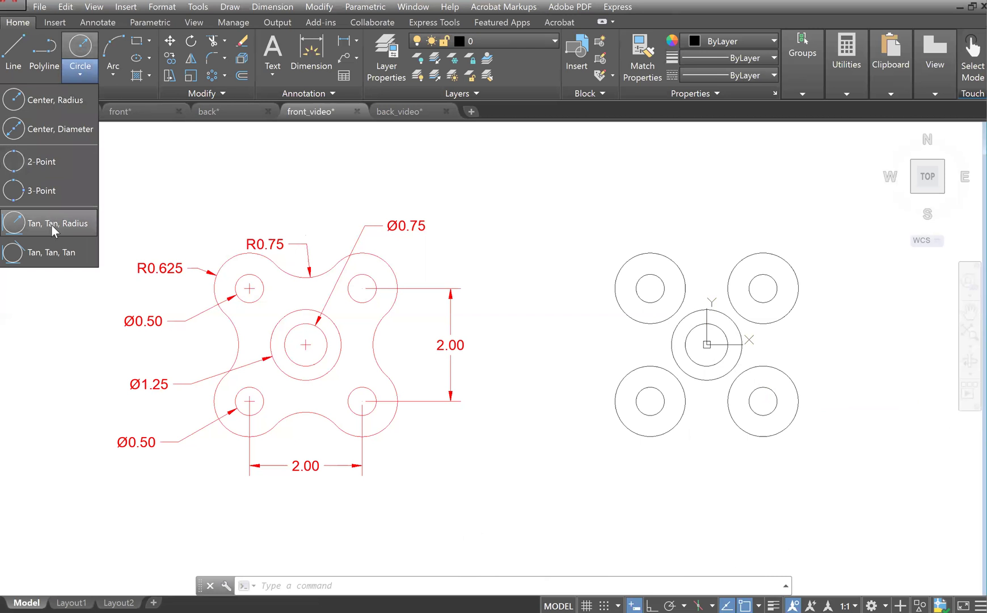
pyautogui.click(51, 226)
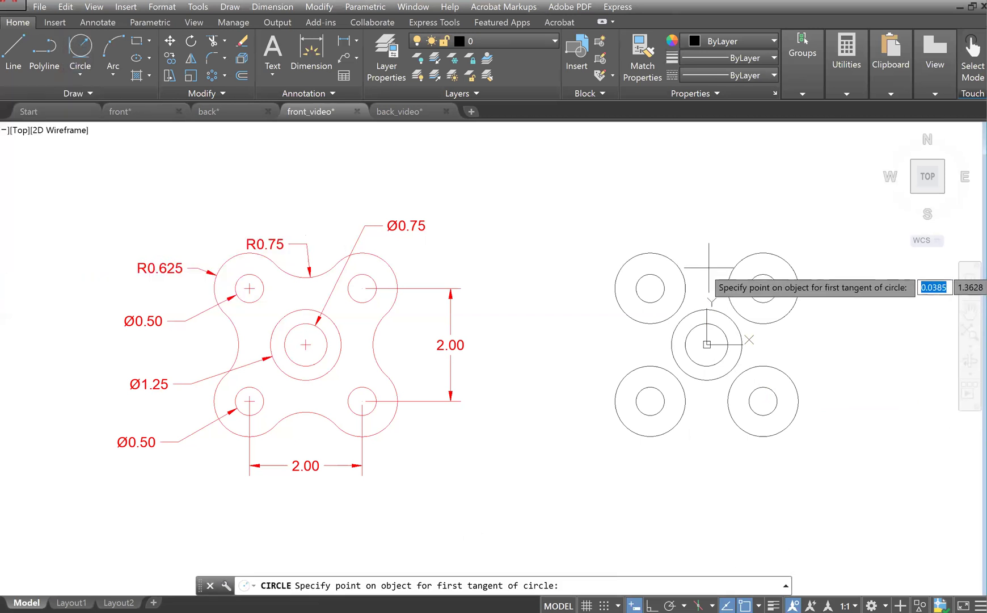
pyautogui.click(673, 262)
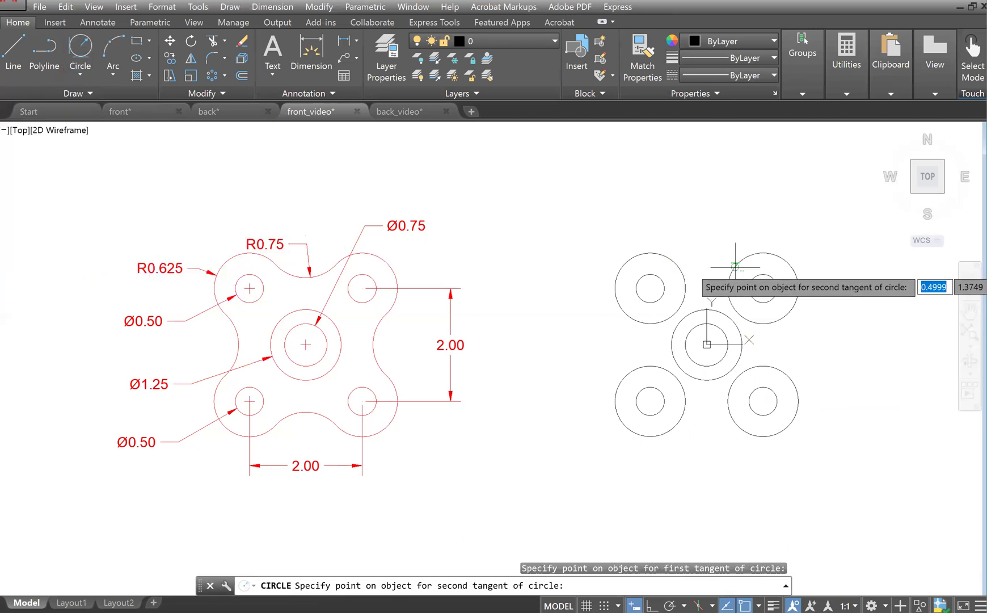
pyautogui.click(736, 262)
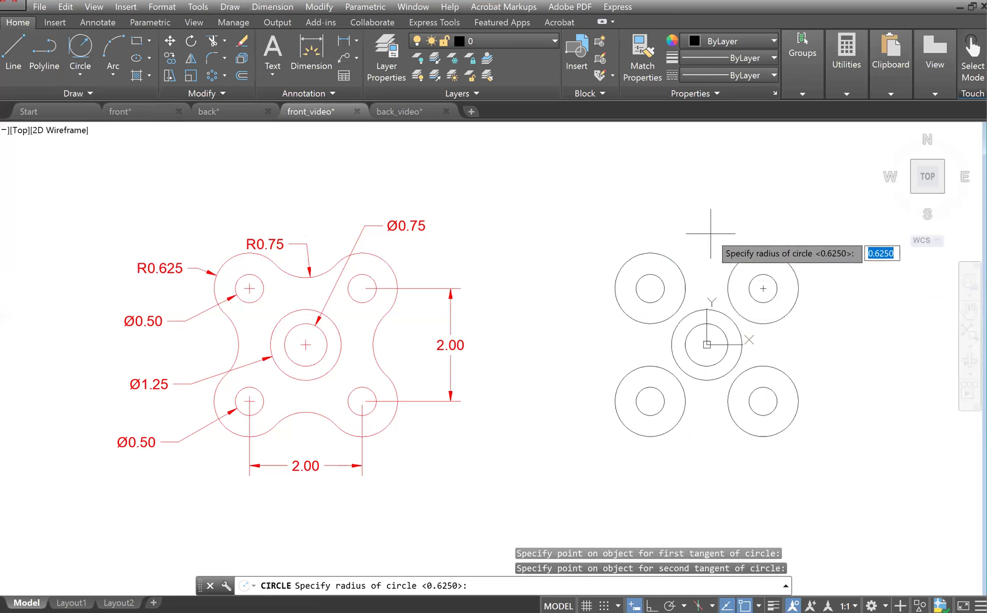
pyautogui.write('.75')
pyautogui.press('Return')
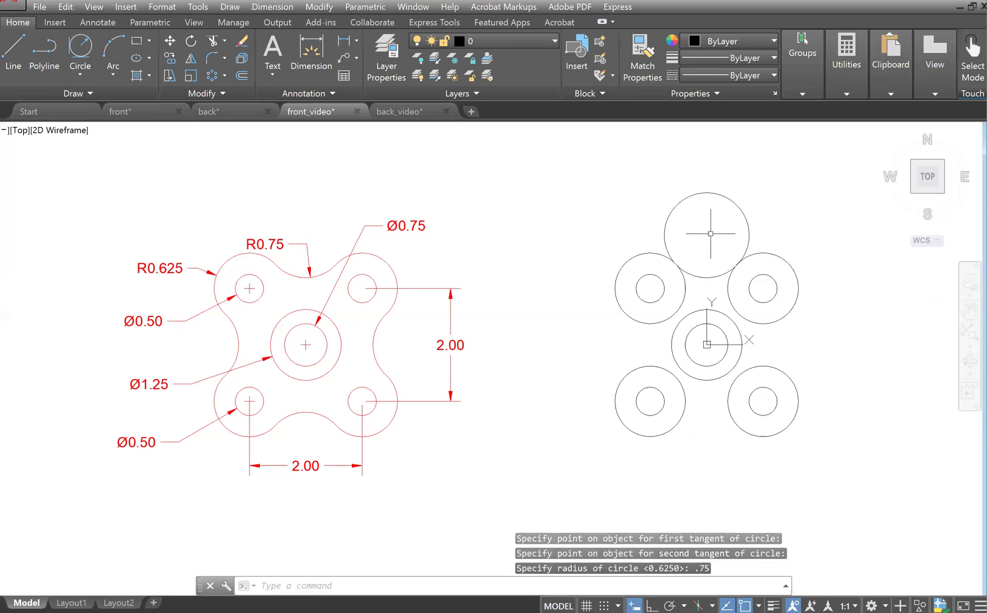
pyautogui.click(80, 48)
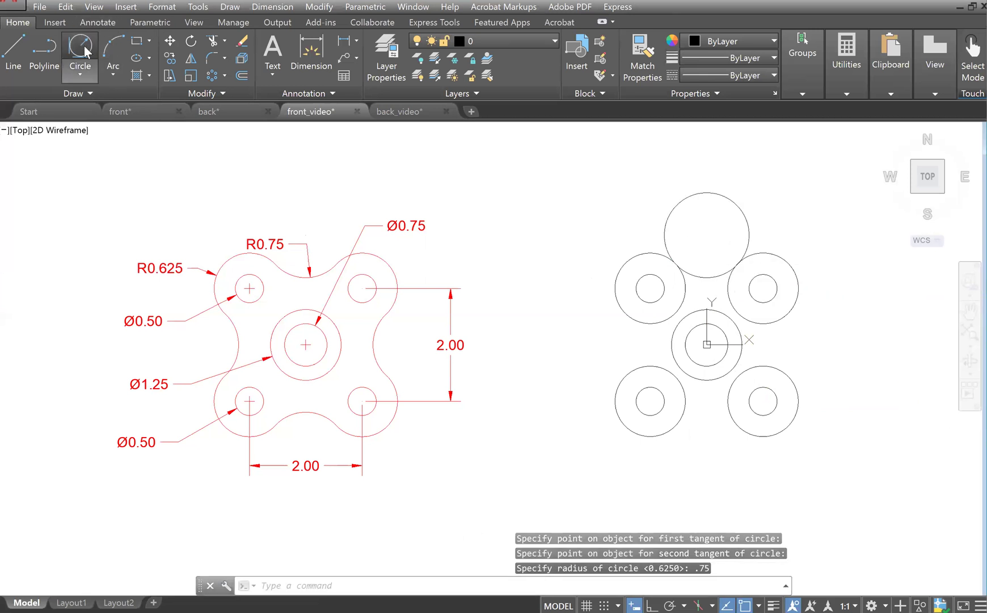
pyautogui.click(625, 311)
pyautogui.click(624, 369)
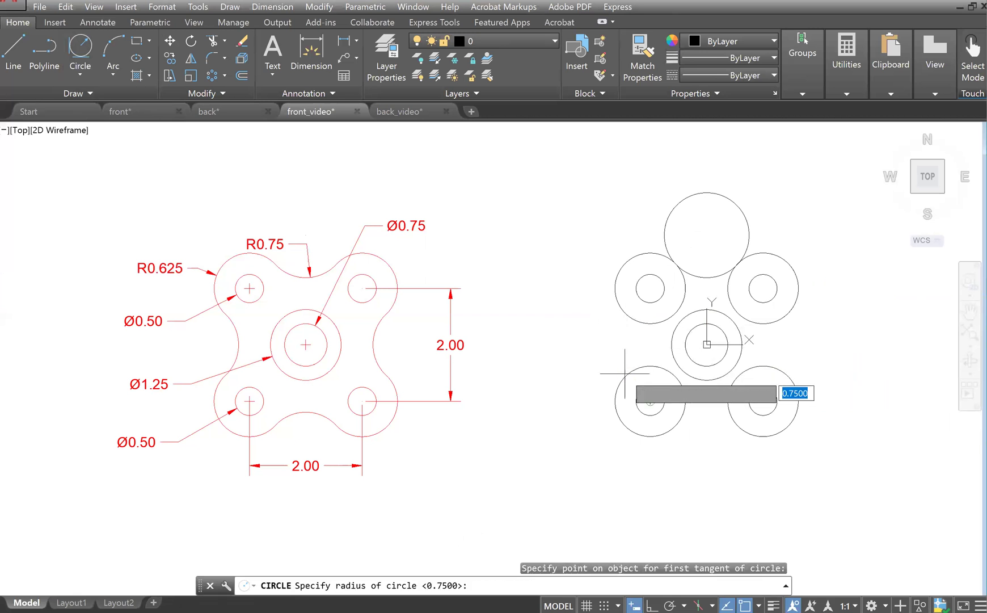
pyautogui.press('Return')
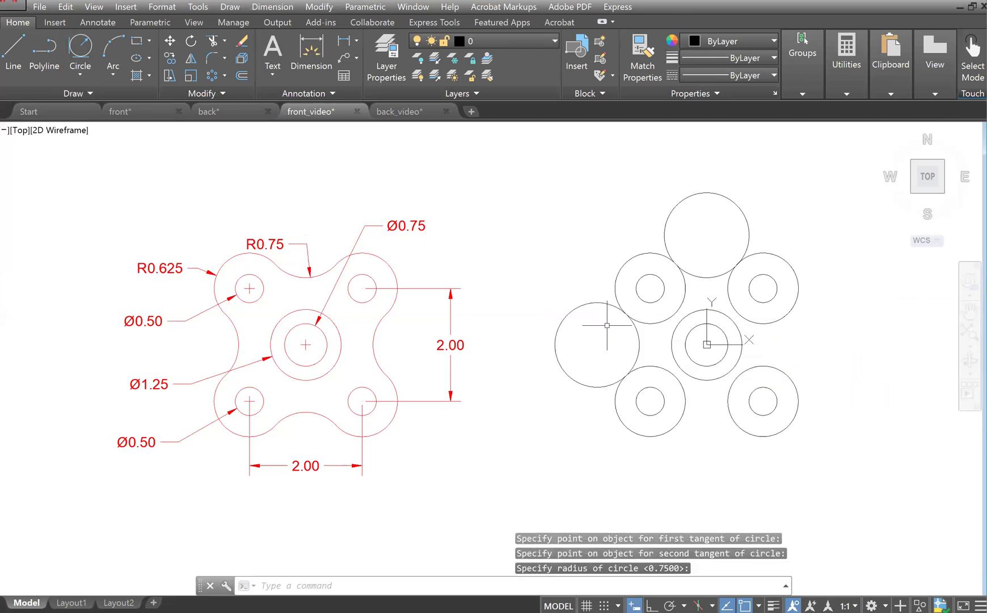
# - Add 0.75-radius tangent-tangent circles between the bottom ring pair and the right ring pair
pyautogui.click(80, 48)
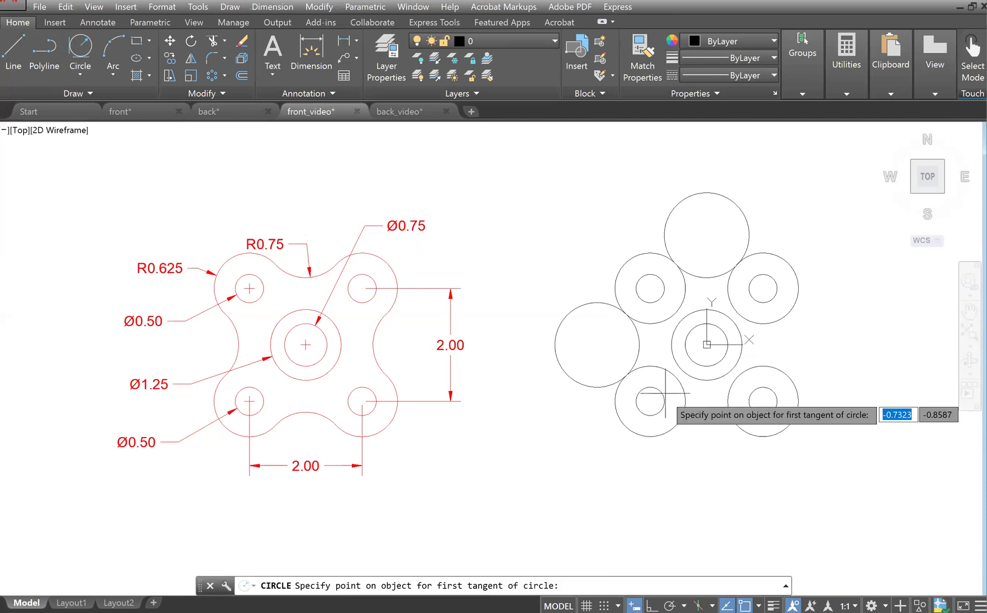
pyautogui.click(682, 417)
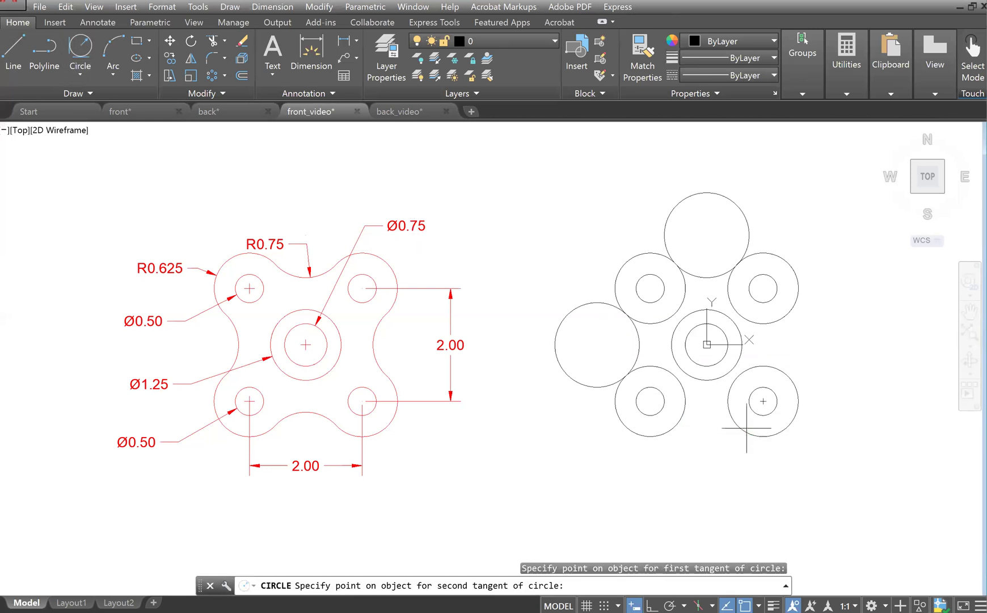
pyautogui.click(728, 434)
pyautogui.press('Return')
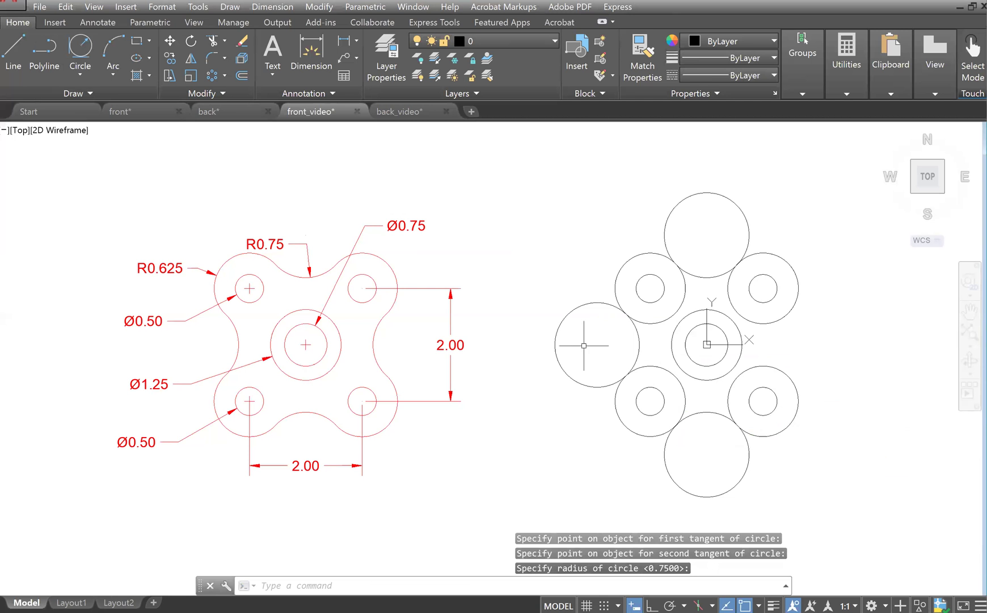
pyautogui.click(80, 48)
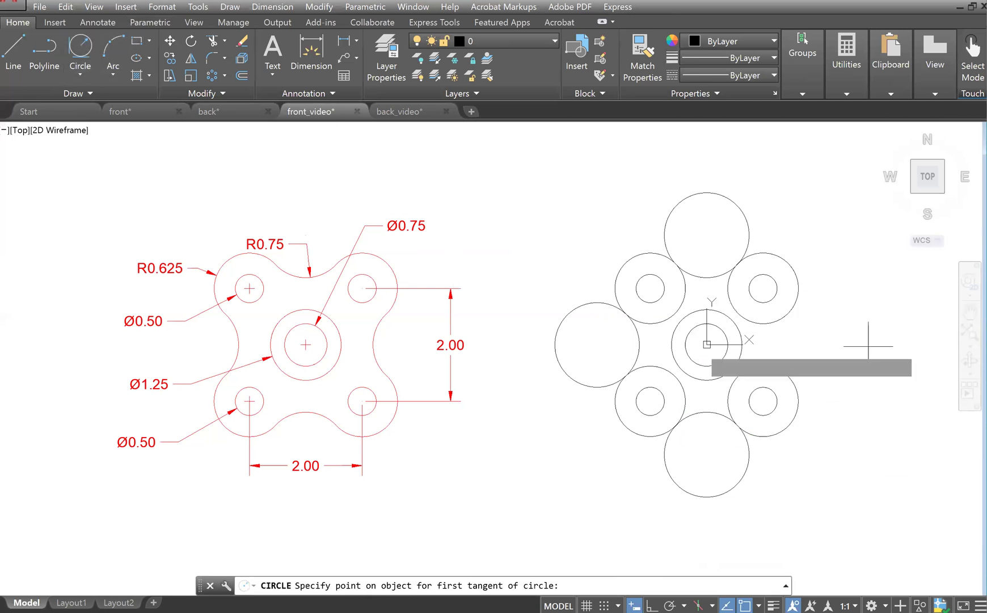
pyautogui.click(797, 383)
pyautogui.click(796, 314)
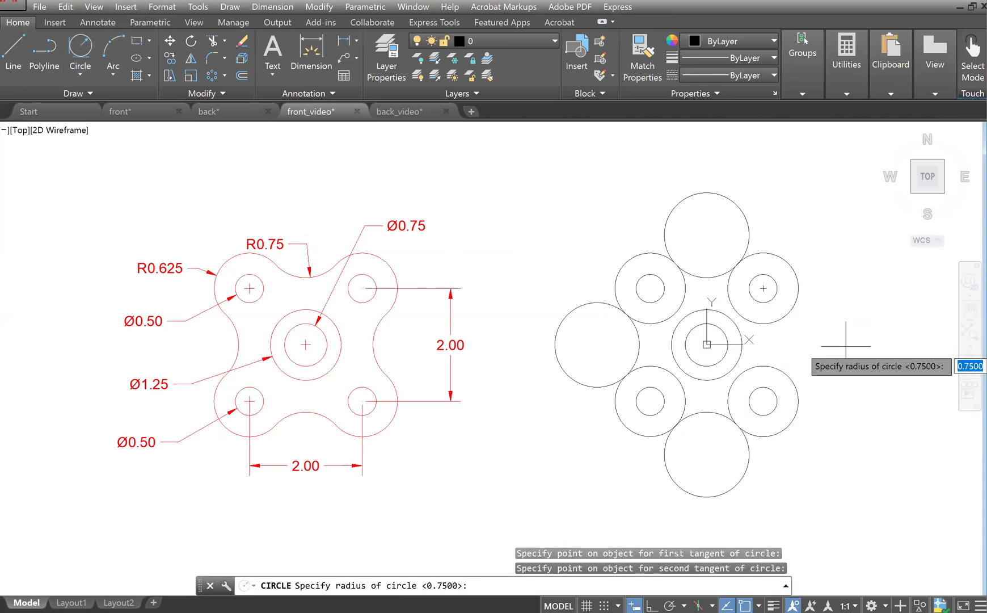
pyautogui.press('Return')
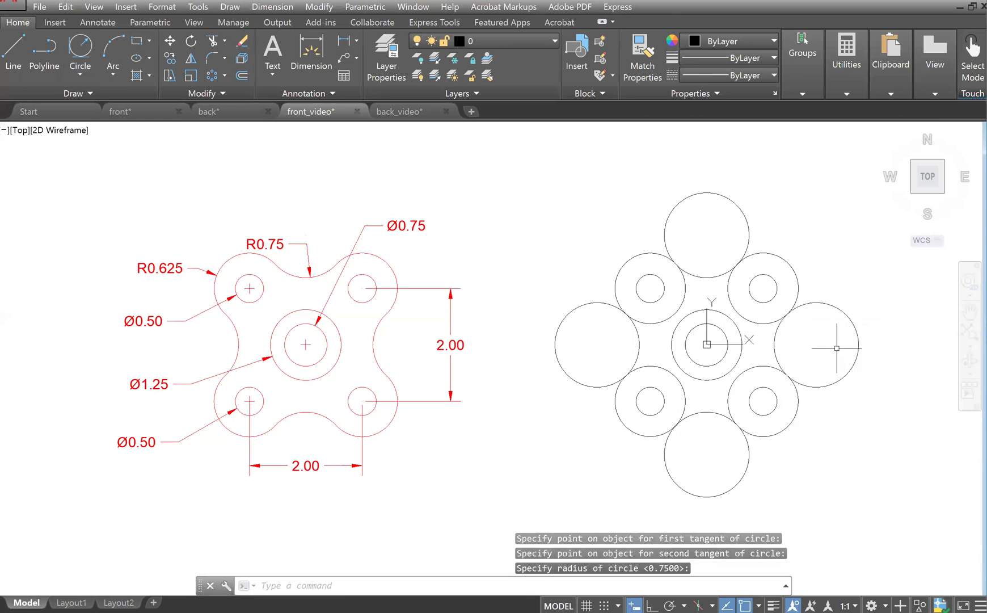
# - Trim away the outer portions of the large left, top, right and bottom circles
pyautogui.click(211, 42)
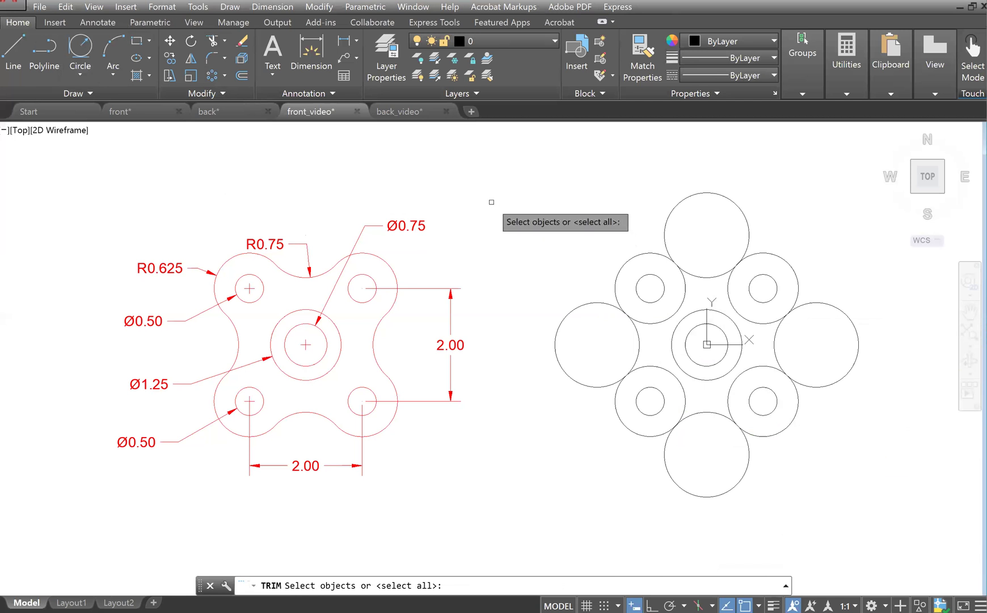
pyautogui.press('Return')
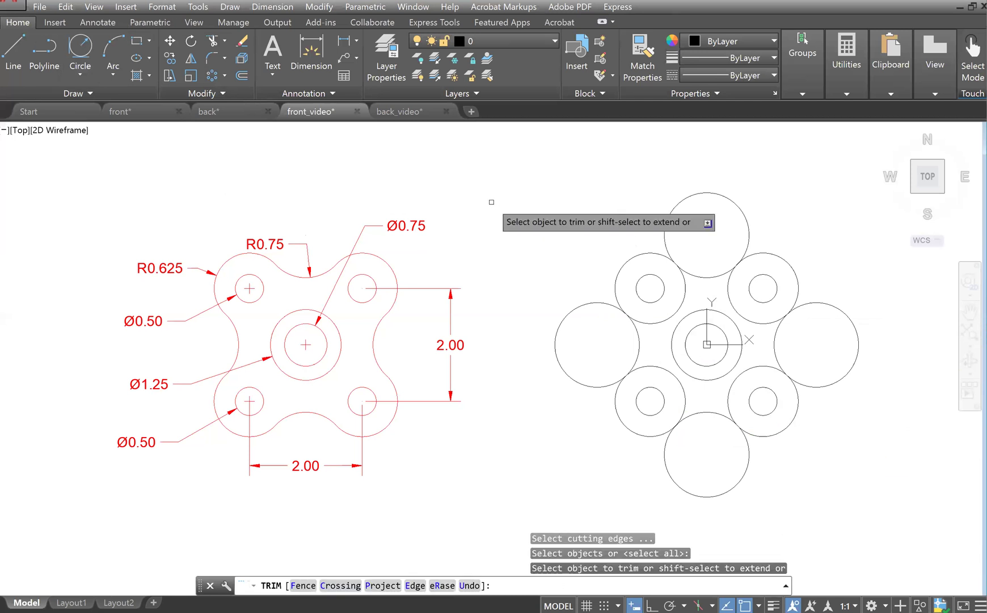
pyautogui.click(556, 340)
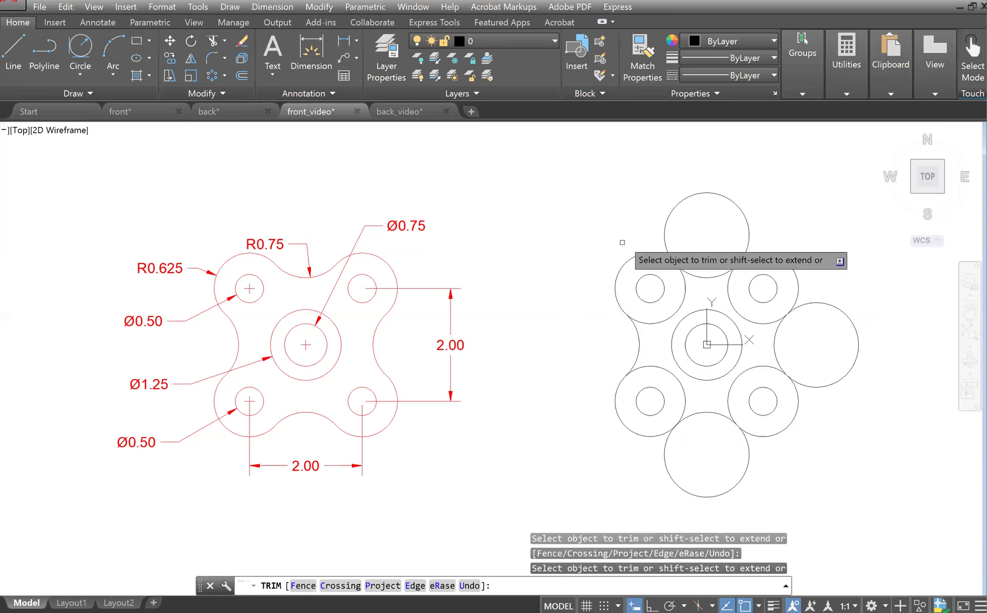
pyautogui.click(638, 209)
pyautogui.click(806, 226)
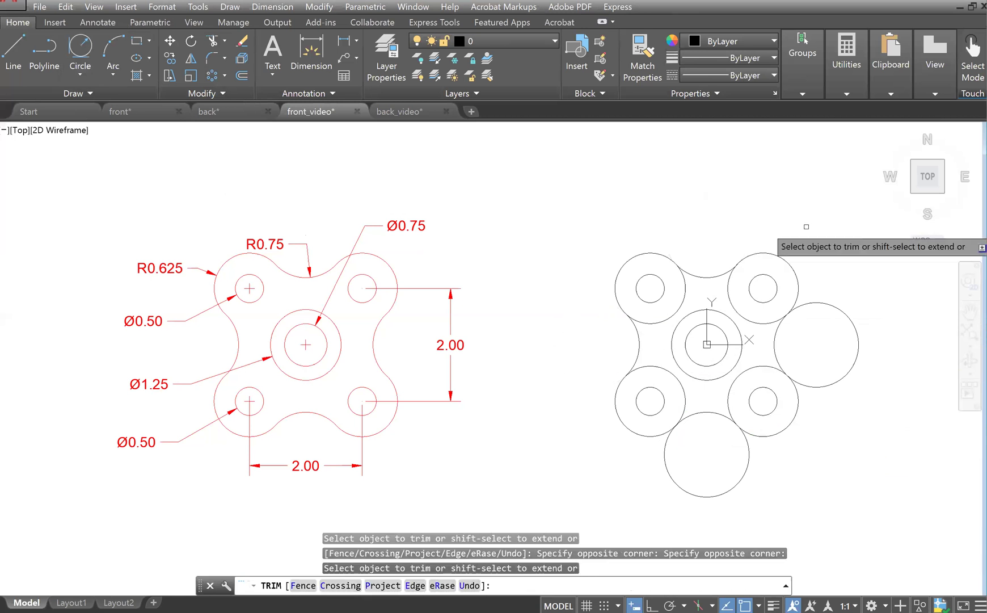
pyautogui.click(833, 283)
pyautogui.click(851, 397)
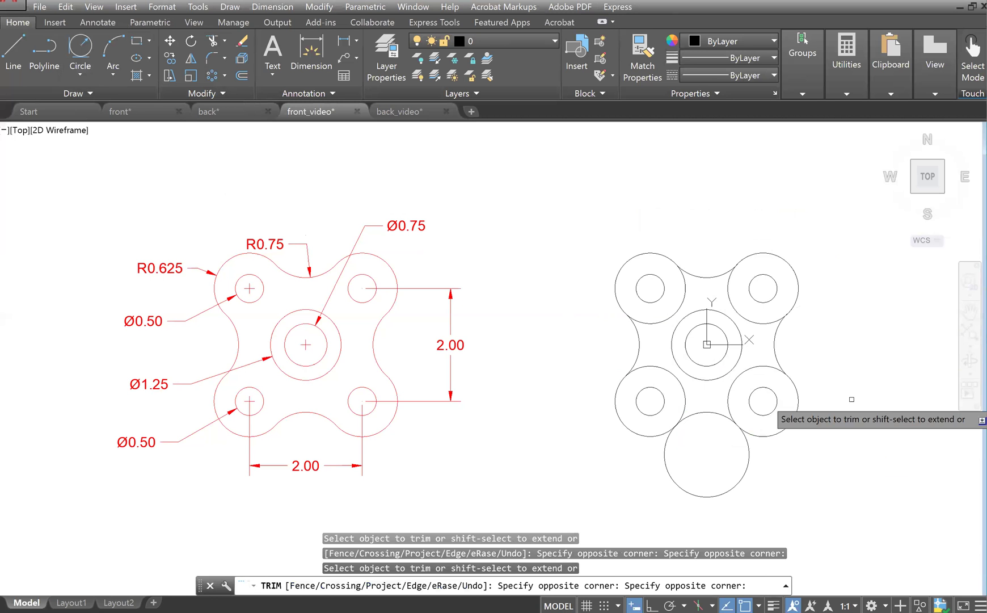
pyautogui.click(664, 472)
pyautogui.click(840, 461)
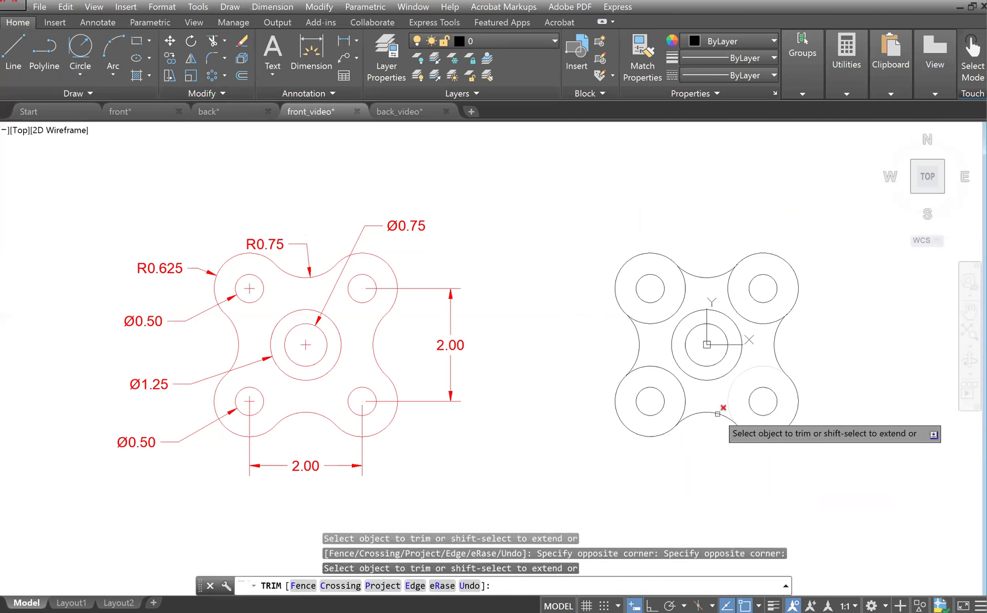
# - Trim the inner arcs at the left and right lobes, then save front_video
pyautogui.click(662, 374)
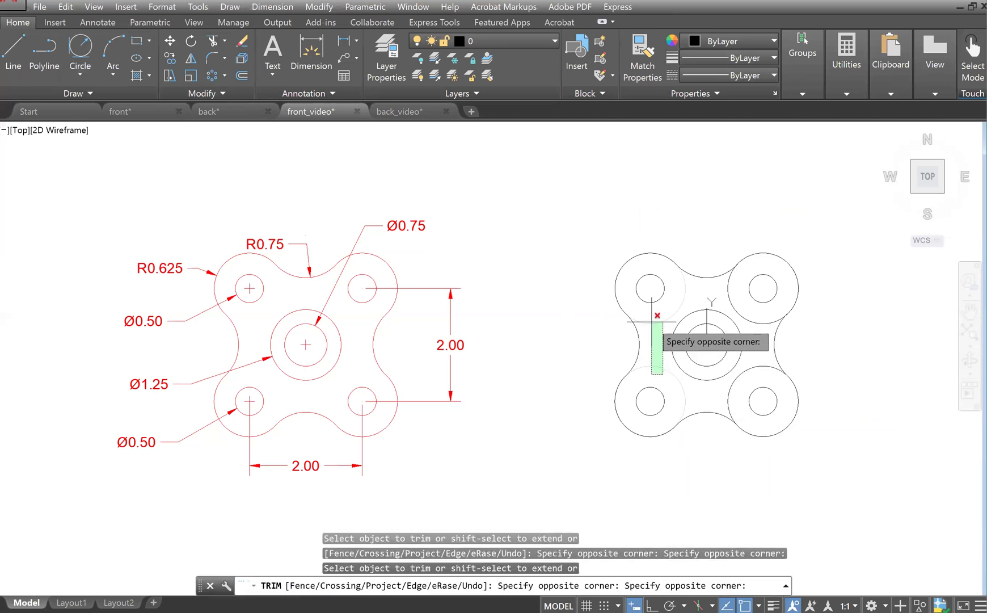
pyautogui.click(658, 313)
pyautogui.click(764, 320)
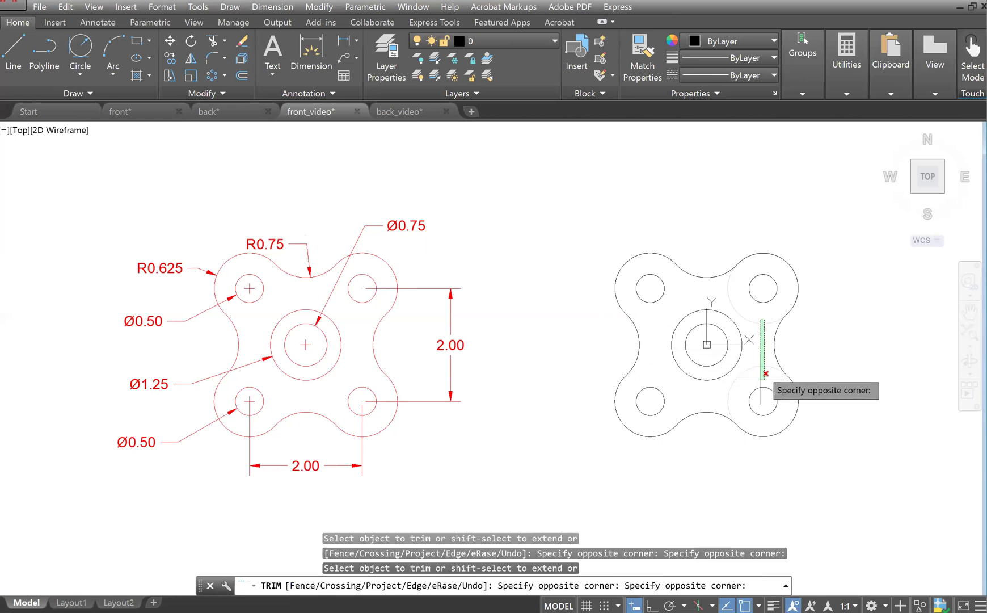
pyautogui.click(738, 406)
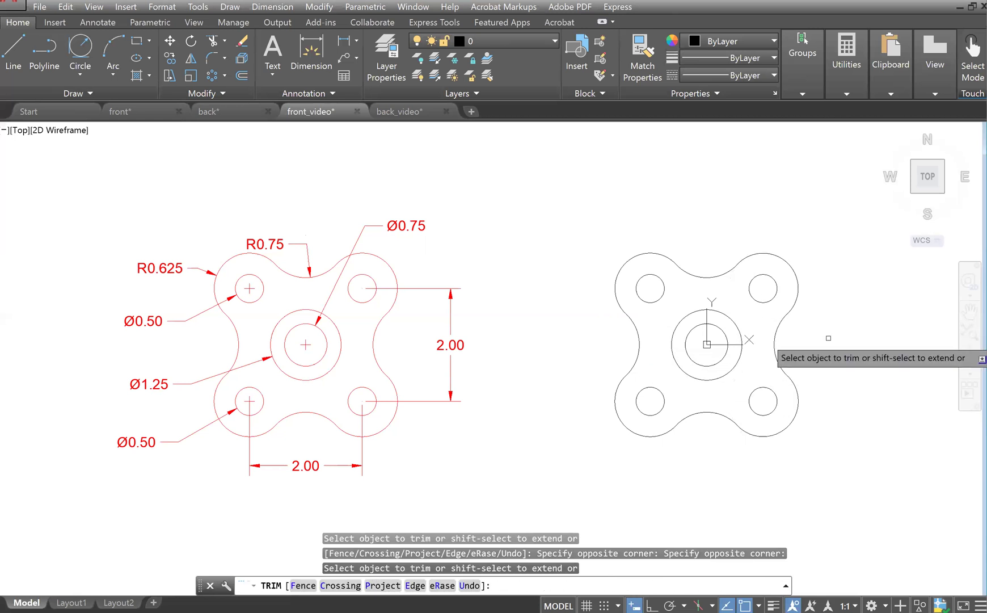
pyautogui.press('Escape')
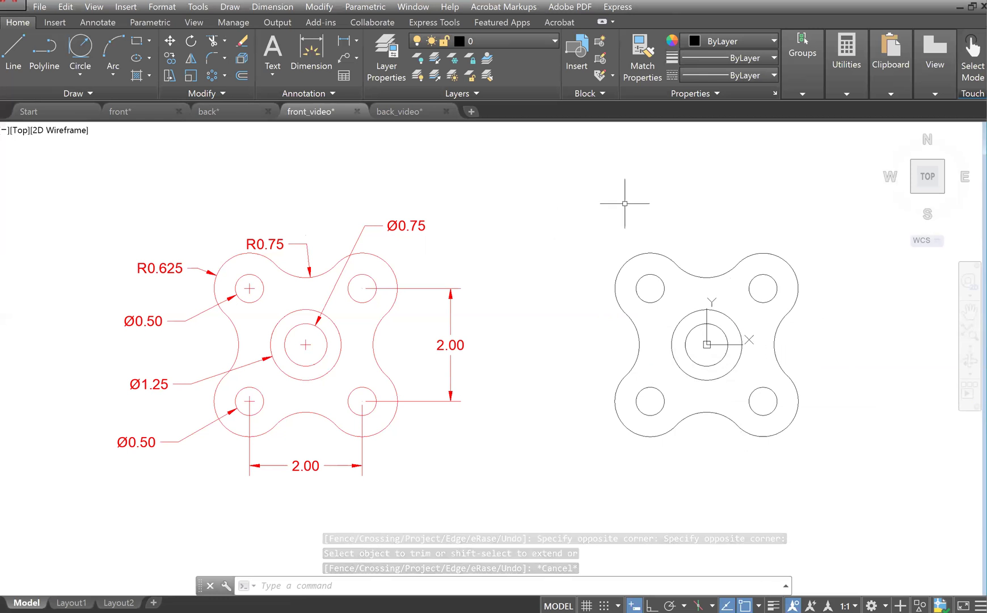
pyautogui.hotkey('ctrl', 's')
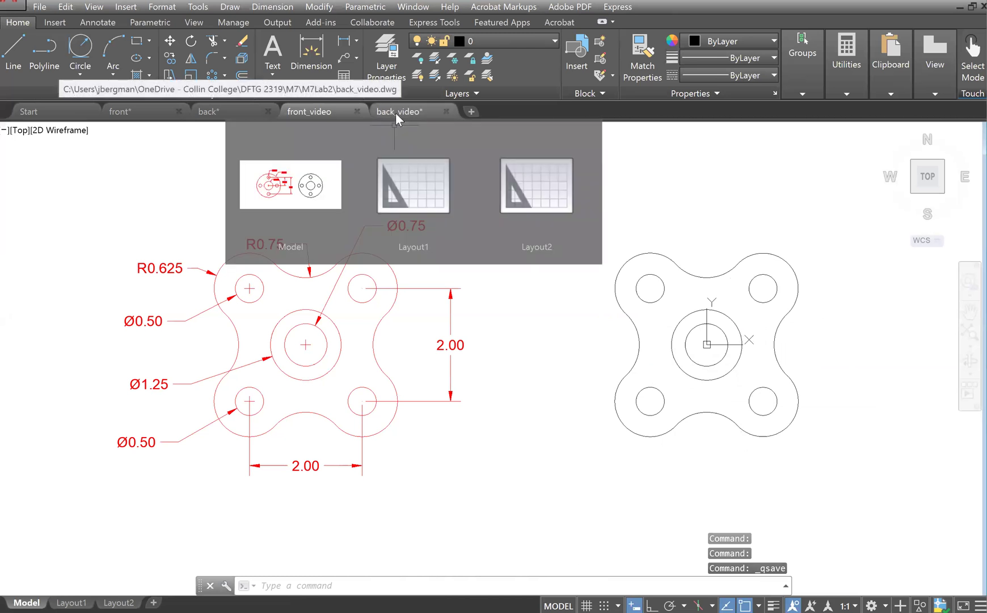
# - In back_video, draw a 3.25-diameter outer flange circle centred at 0,0
pyautogui.click(395, 112)
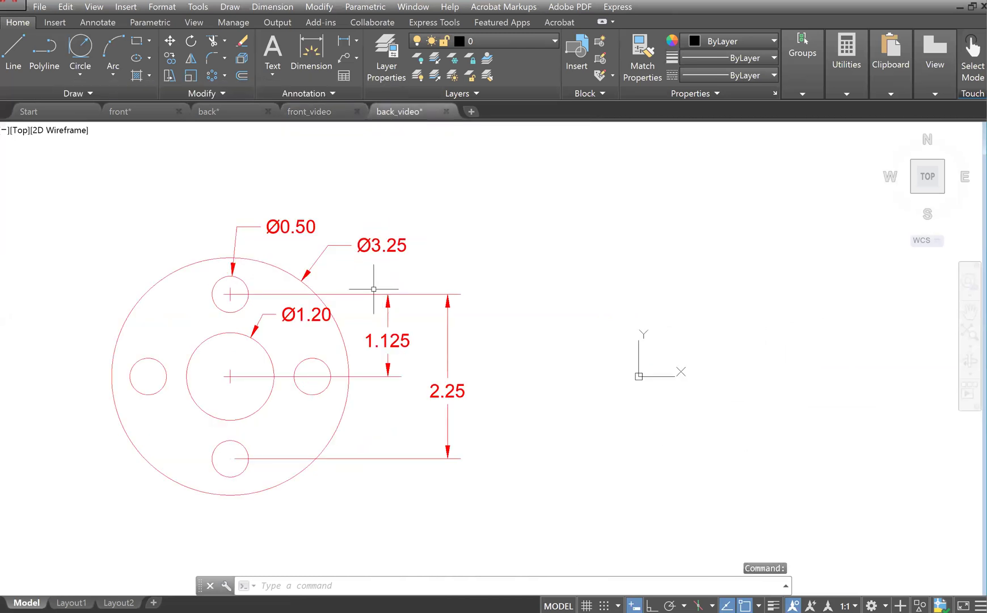
pyautogui.click(83, 68)
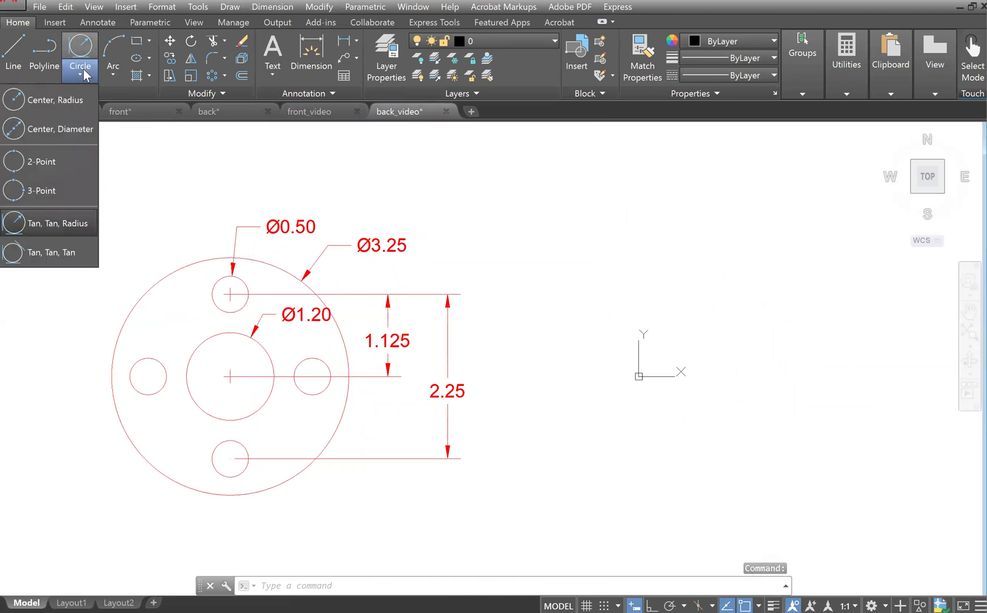
pyautogui.click(76, 132)
pyautogui.write('0')
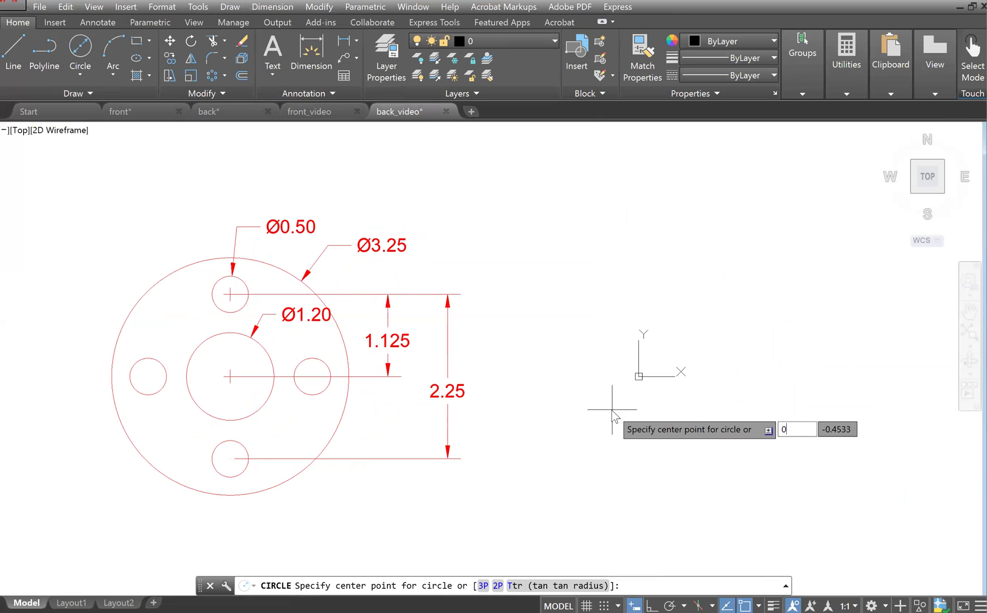
pyautogui.press('Tab')
pyautogui.write('0')
pyautogui.press('Return')
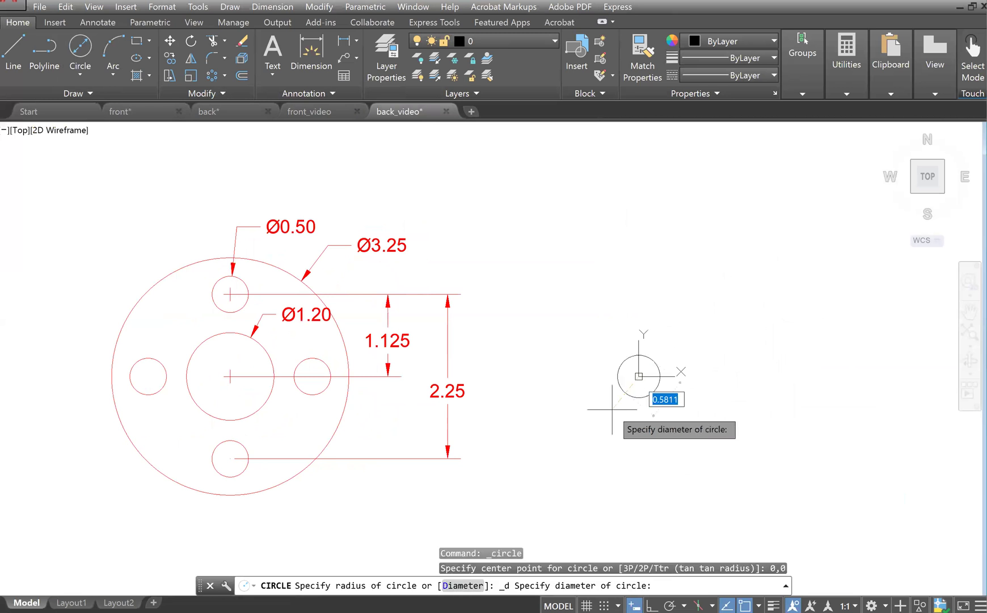
pyautogui.write('3.25')
pyautogui.press('Return')
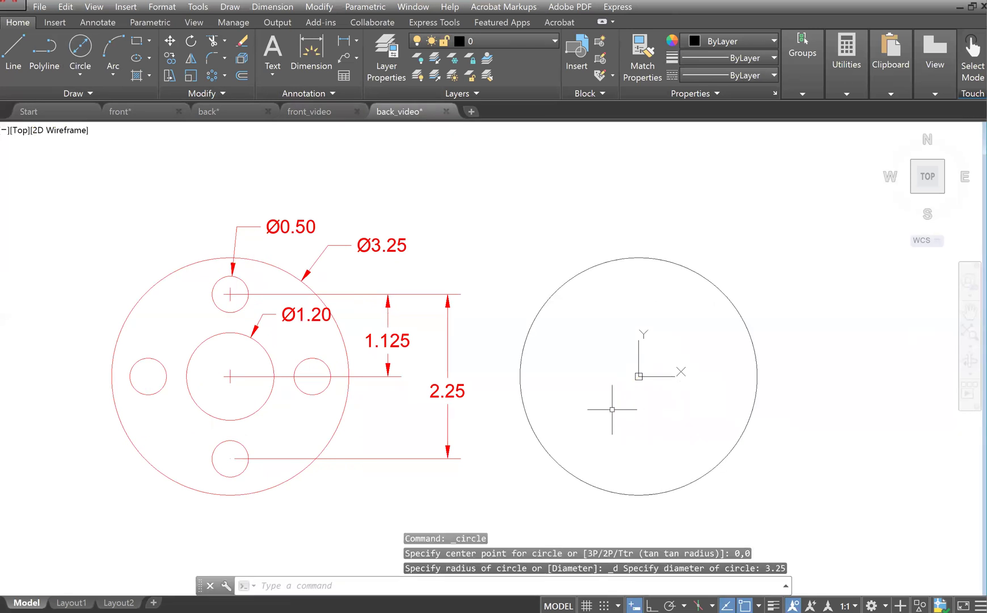
# - Add a concentric 1.2-diameter bore circle at the origin
pyautogui.press('Return')
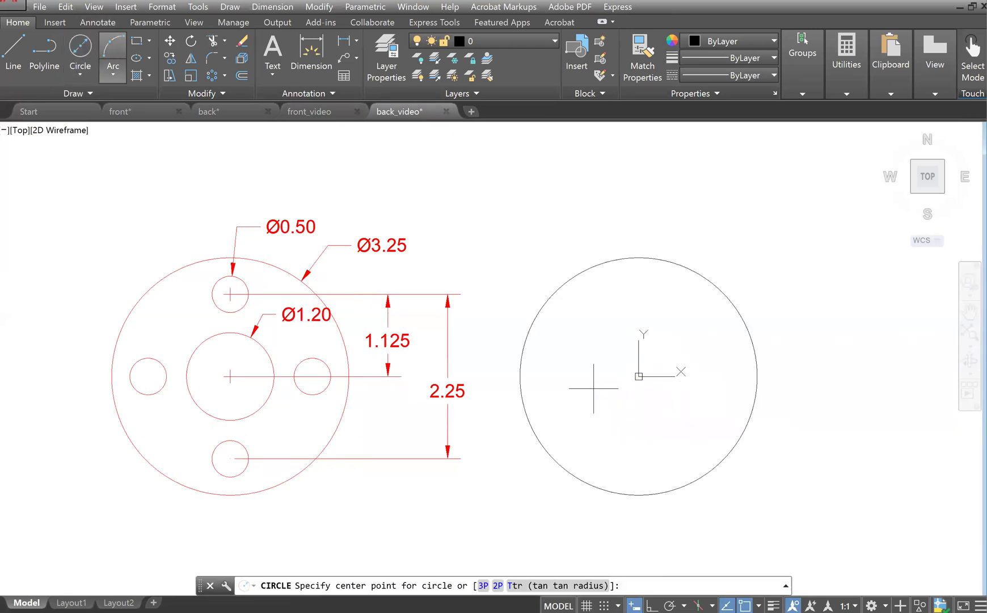
pyautogui.click(639, 376)
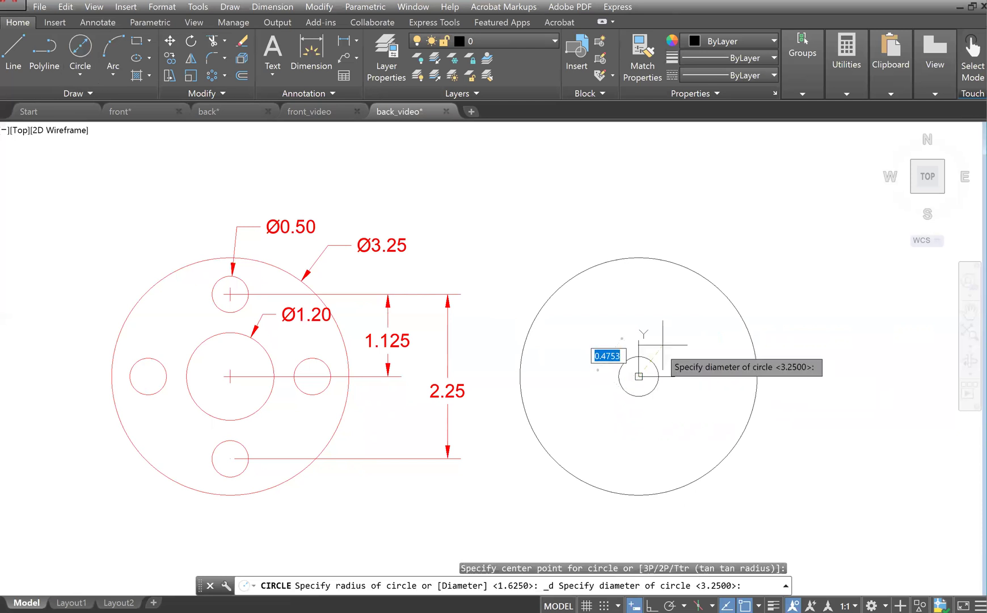
pyautogui.write('1.2')
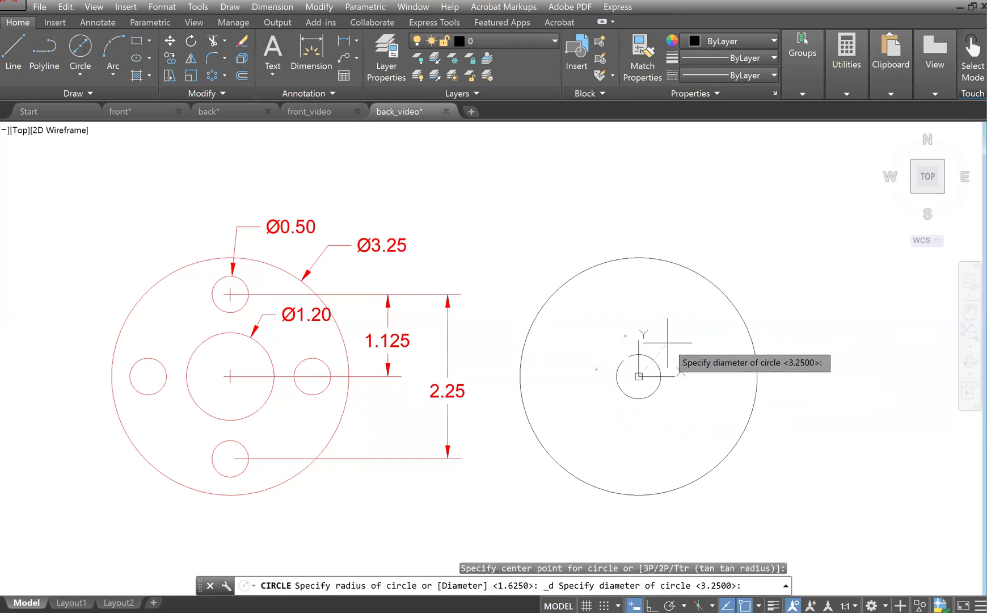
pyautogui.press('Return')
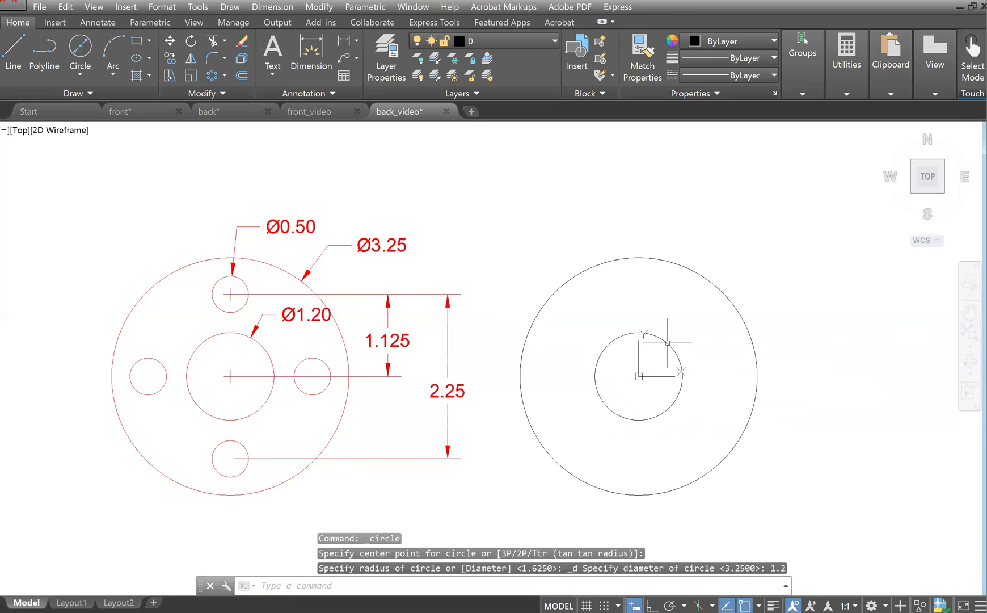
pyautogui.click(85, 70)
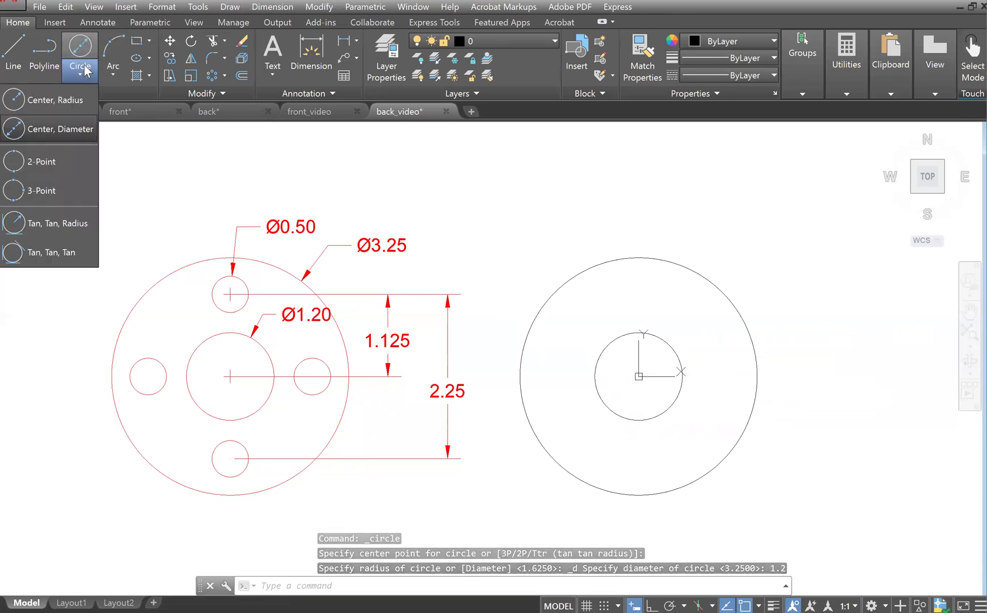
pyautogui.click(85, 130)
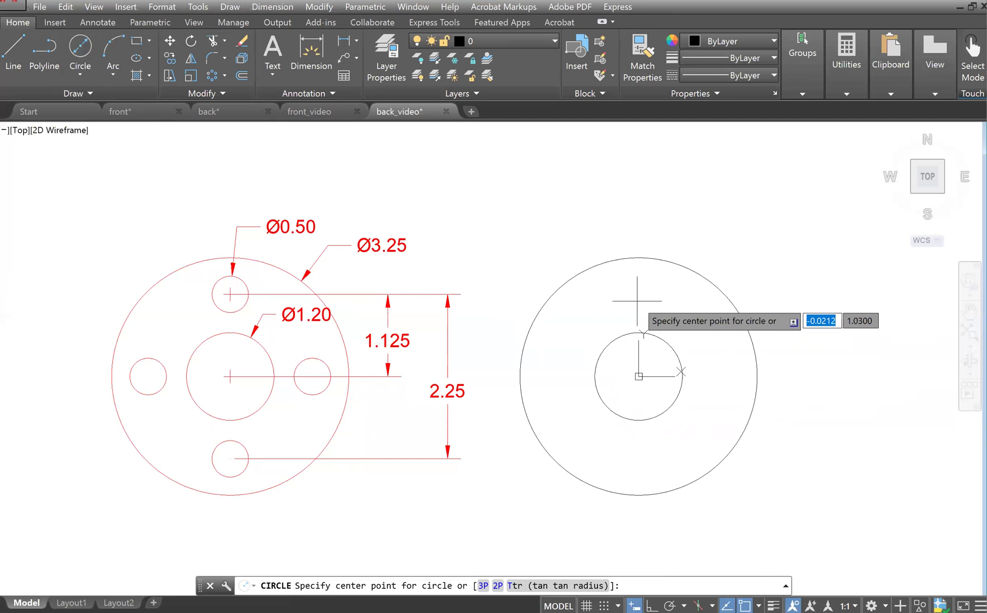
# - Place a 0.5-diameter bolt-hole circle at 0,1.125 above the bore
pyautogui.write('0')
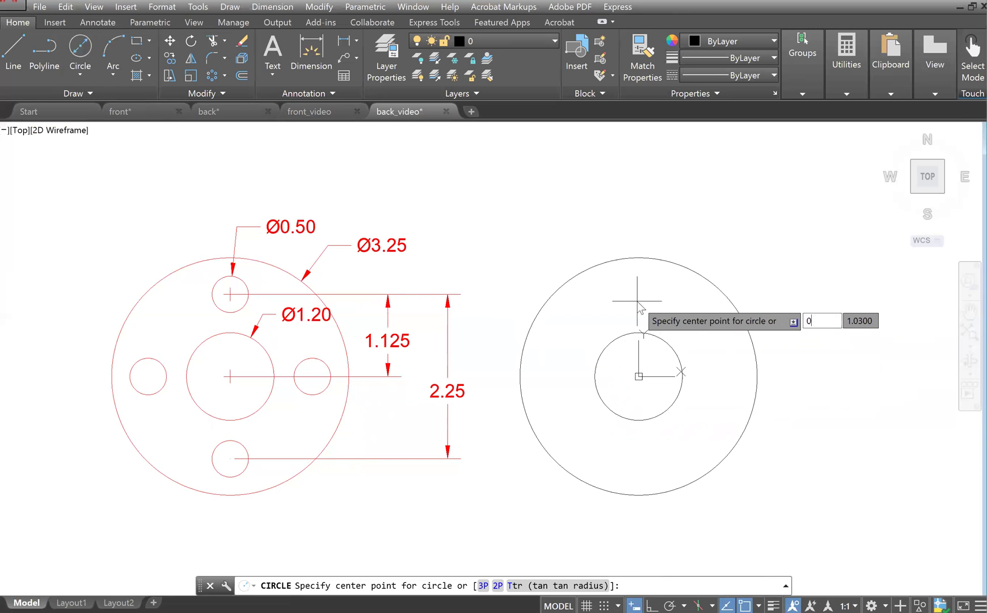
pyautogui.press('Tab')
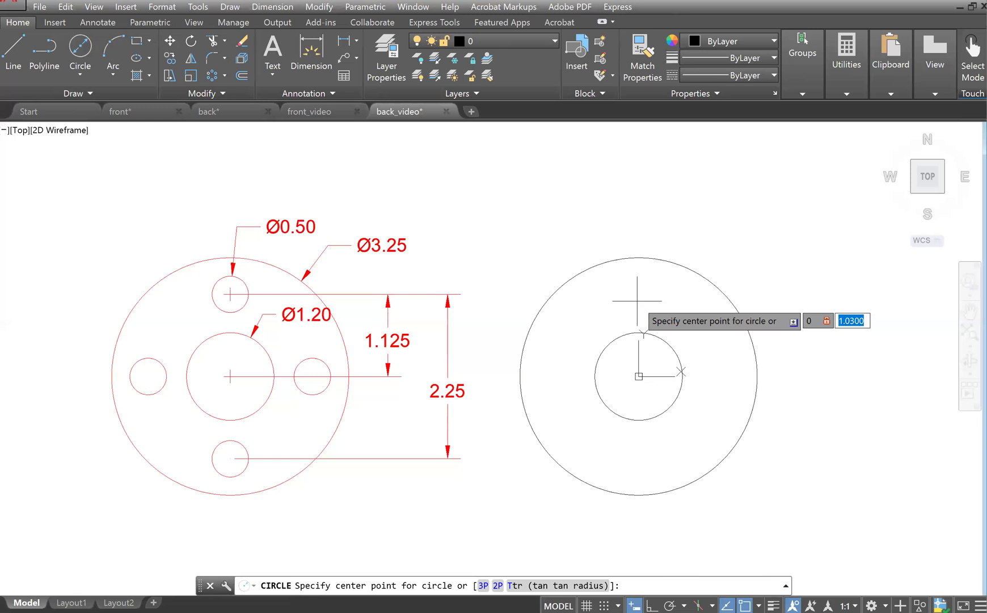
pyautogui.write('1.125')
pyautogui.press('Return')
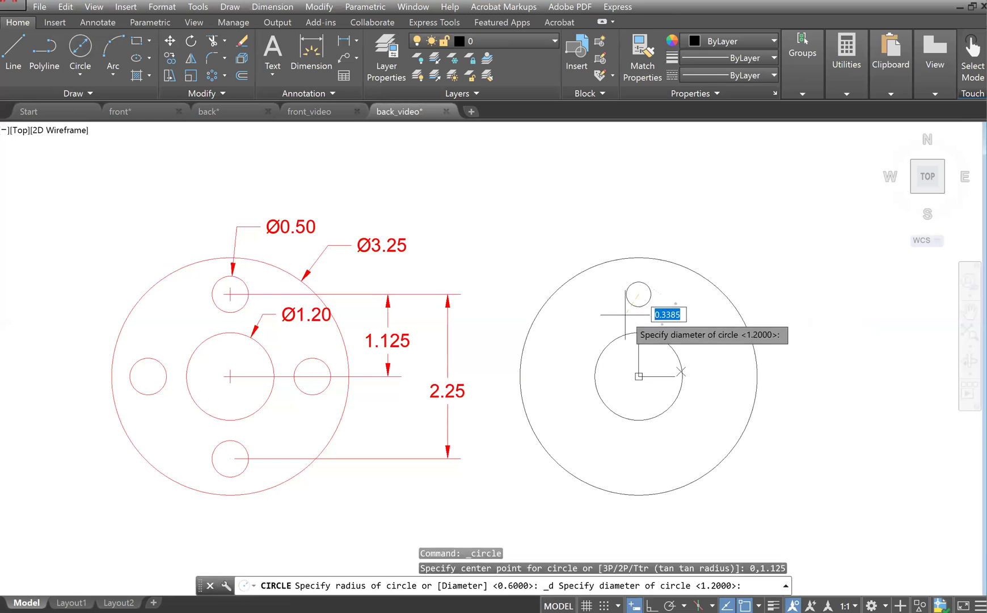
pyautogui.write('.5')
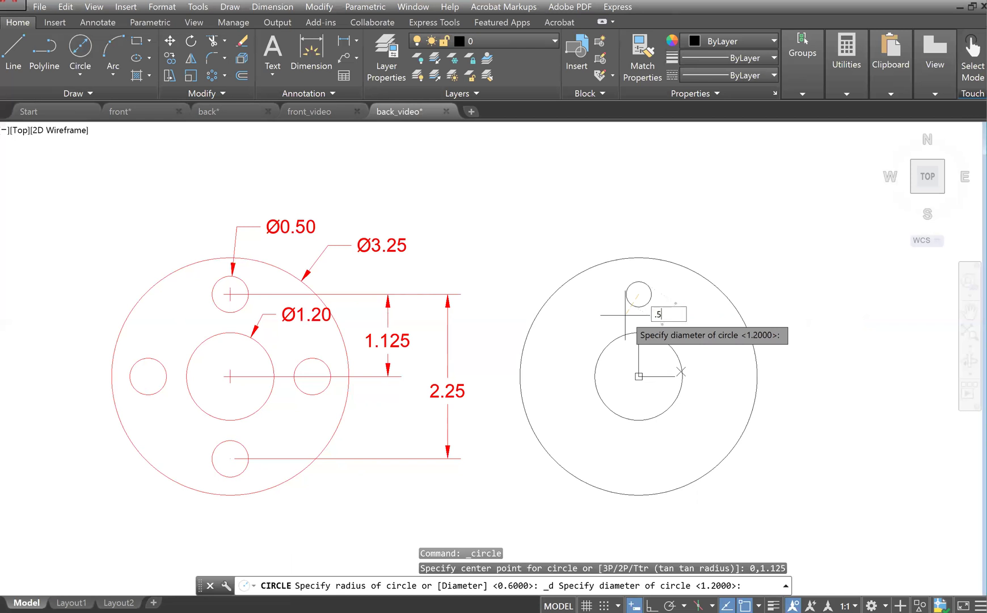
pyautogui.press('Return')
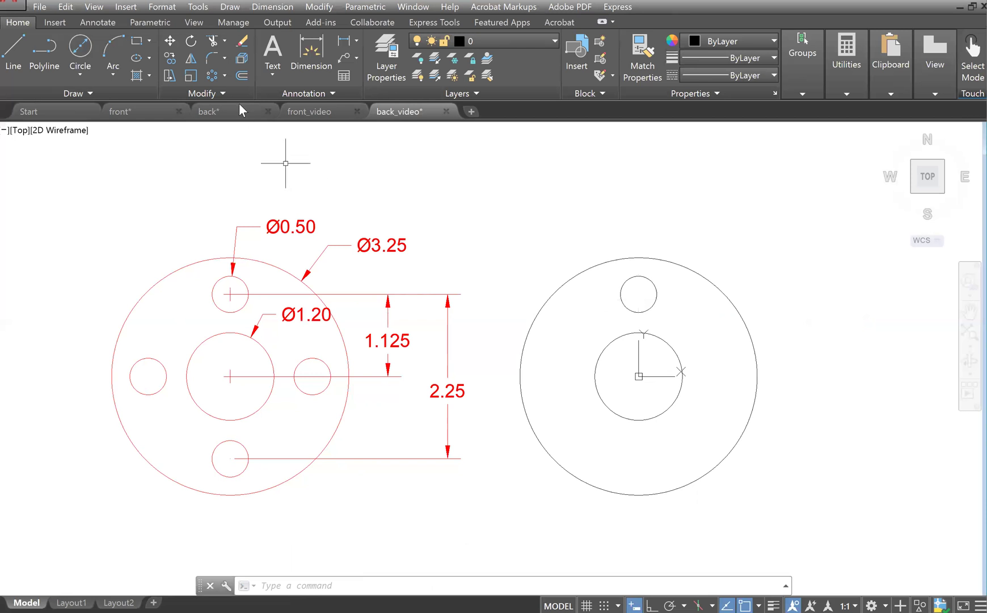
# - Polar-array the top hole into 4 copies around the right-hand flange's centre
pyautogui.click(224, 76)
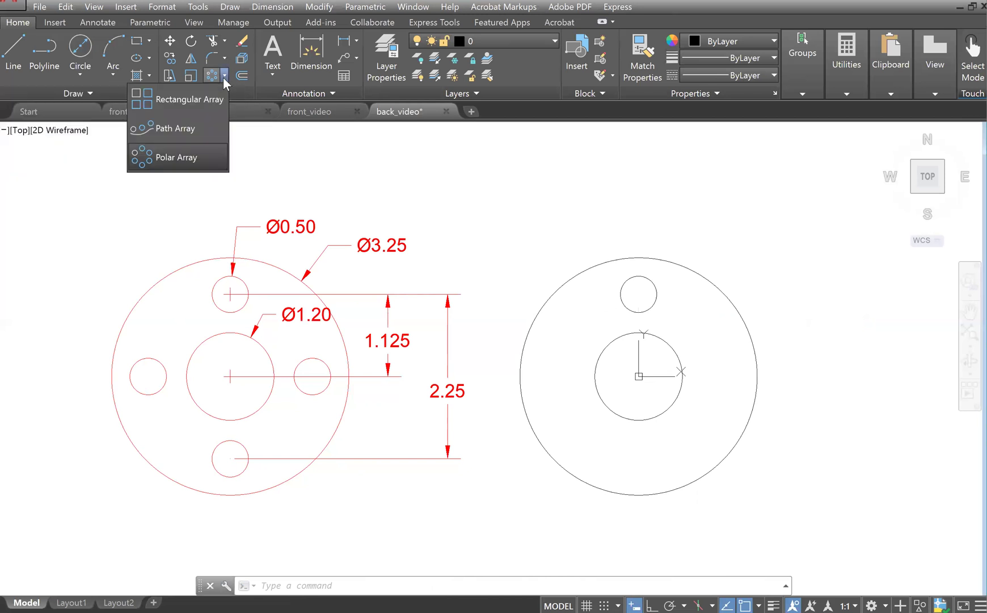
pyautogui.click(193, 161)
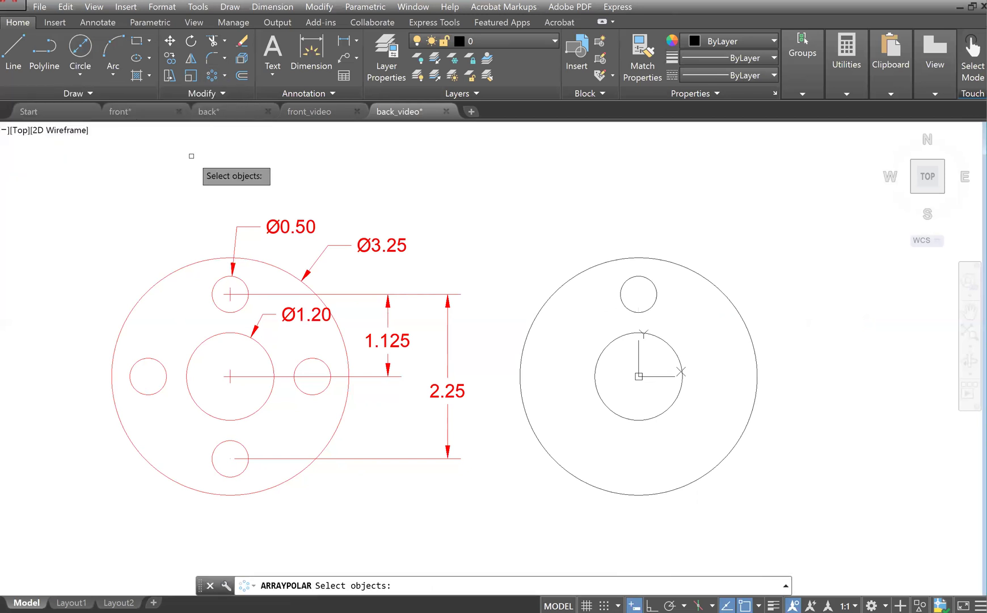
pyautogui.click(636, 277)
pyautogui.press('Return')
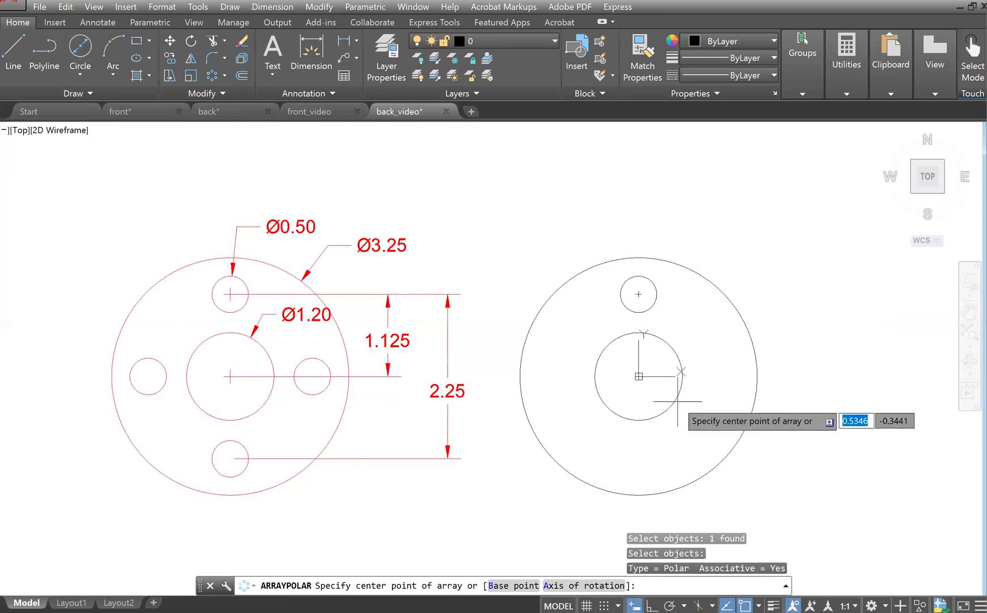
pyautogui.click(639, 376)
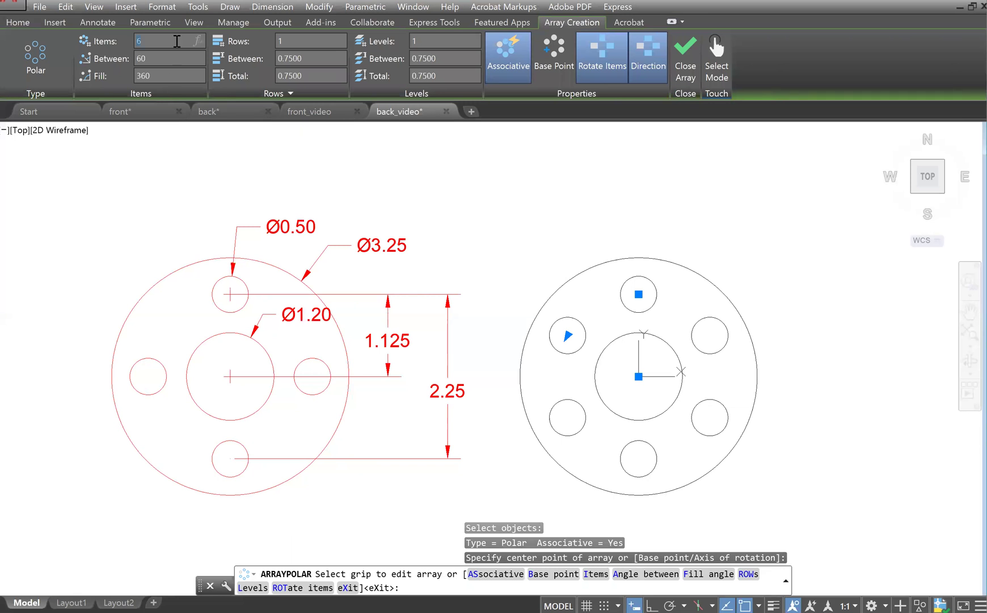
pyautogui.press('Return')
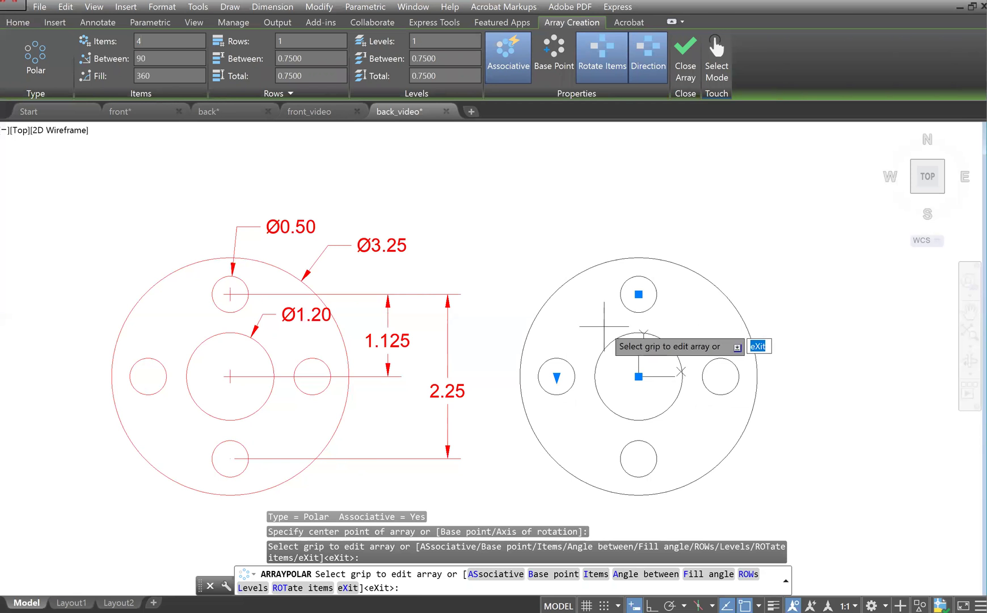
pyautogui.click(681, 72)
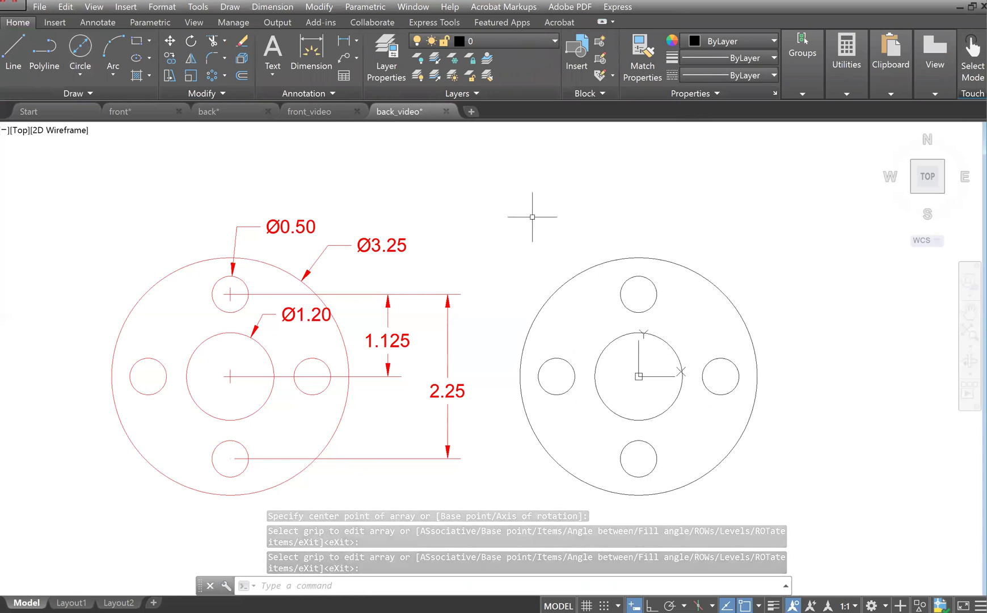
# - Save the back_video drawing and look over the front and back drawings
pyautogui.hotkey('ctrl', 's')
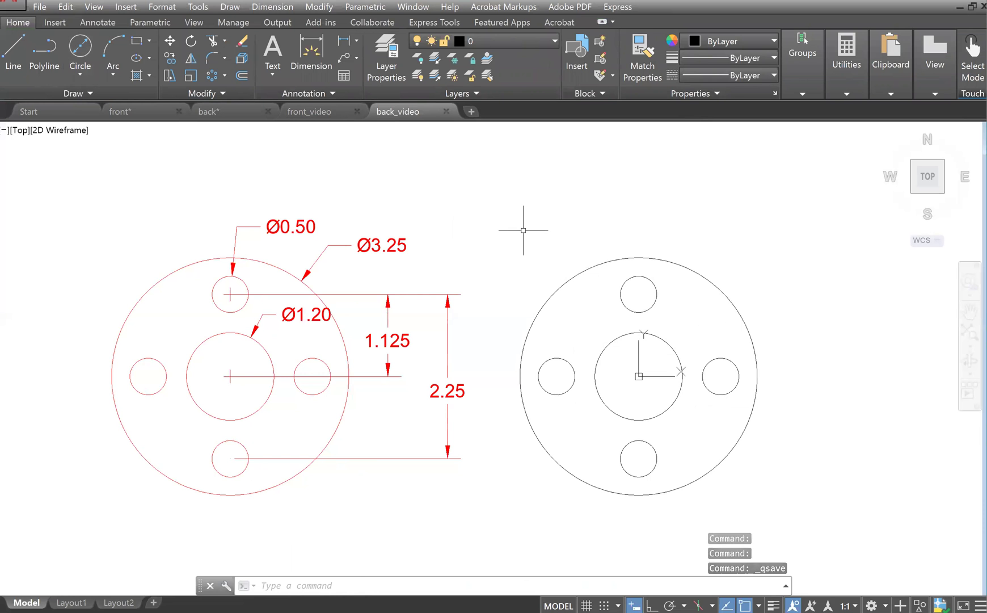
pyautogui.click(118, 111)
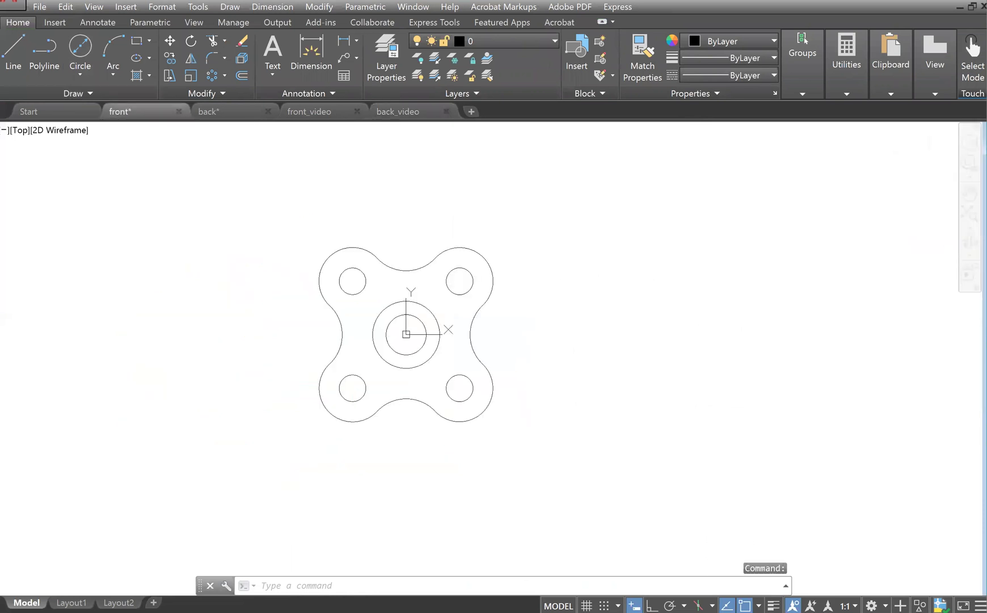
pyautogui.click(238, 112)
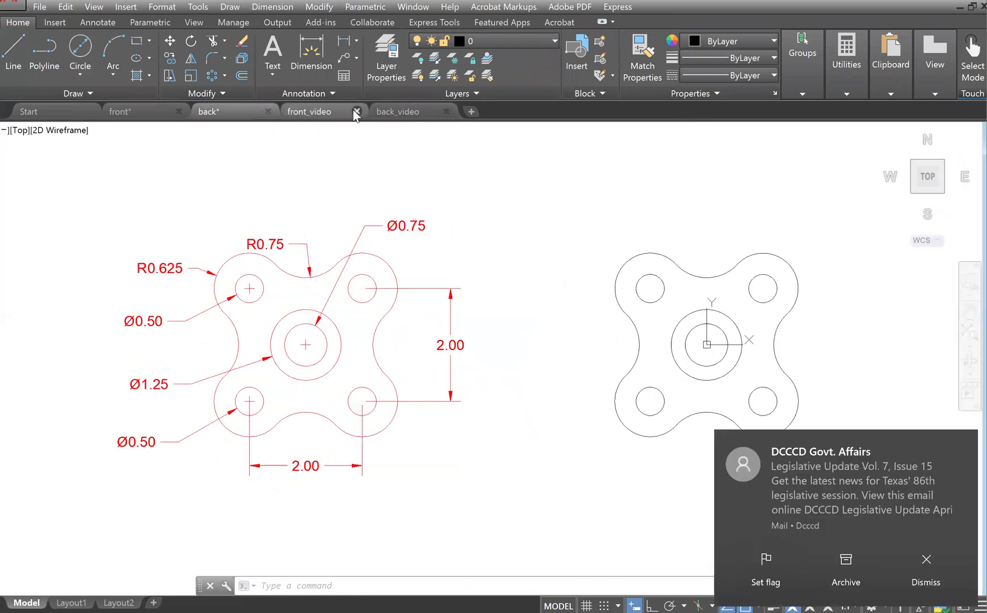
# - Close front_video, back_video, back and front, not saving changes to front
pyautogui.click(925, 561)
pyautogui.click(357, 111)
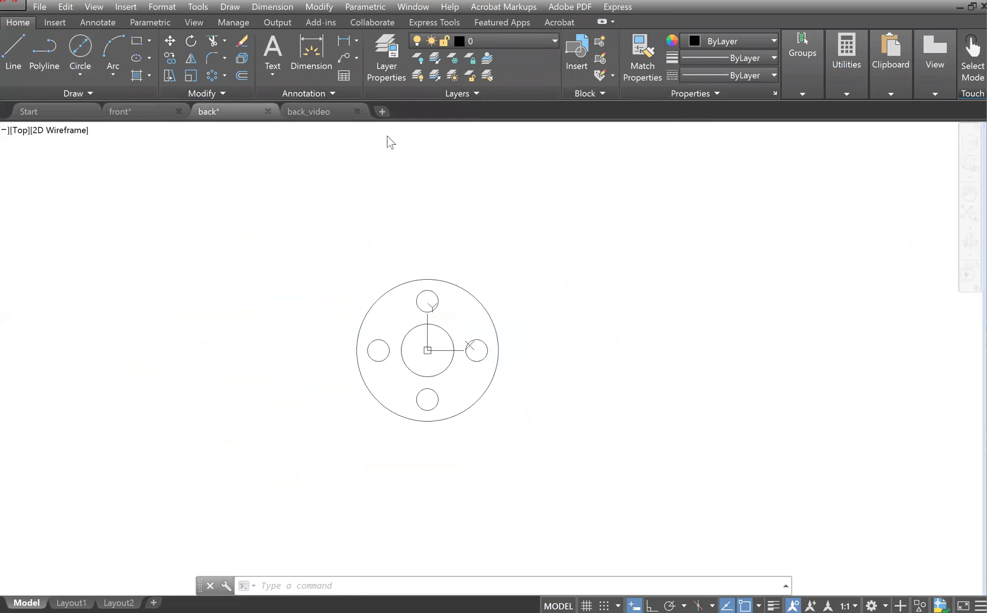
pyautogui.click(357, 111)
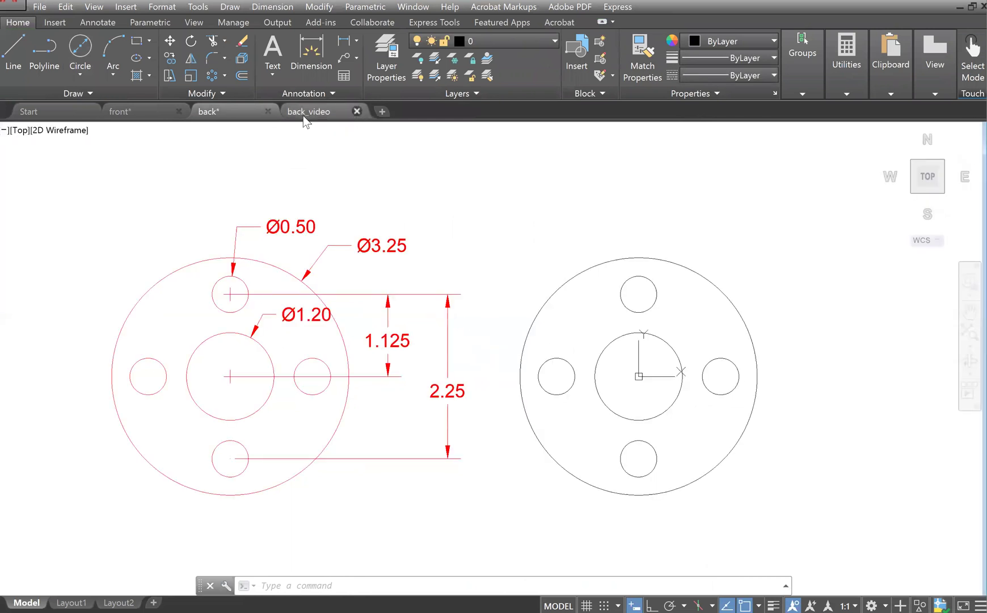
pyautogui.click(267, 112)
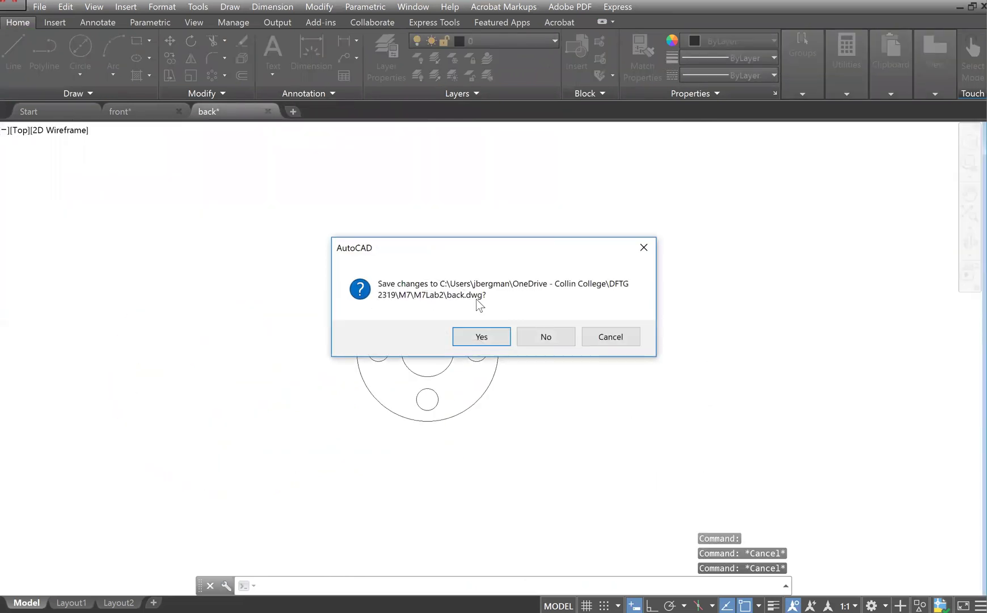
pyautogui.click(482, 335)
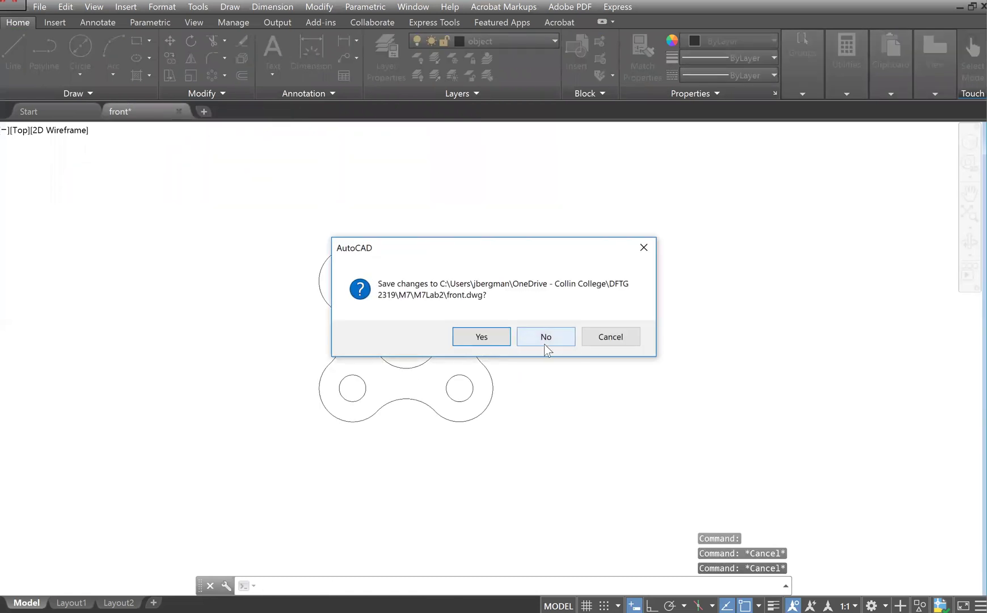
pyautogui.click(482, 335)
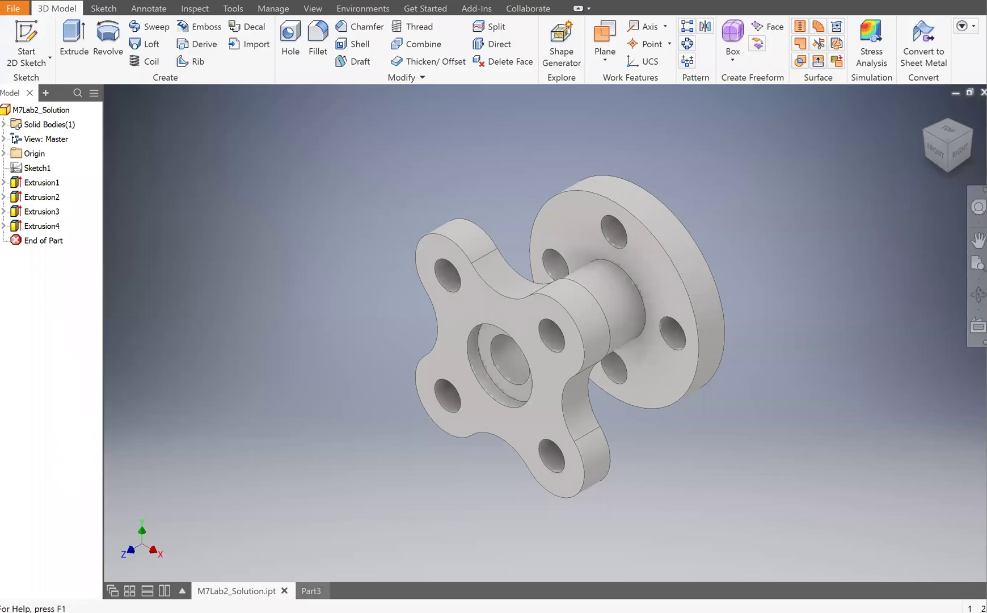
# - Switch to Part3 and begin a 2D sketch on its Origin XY Plane
pyautogui.moveTo(311, 590)
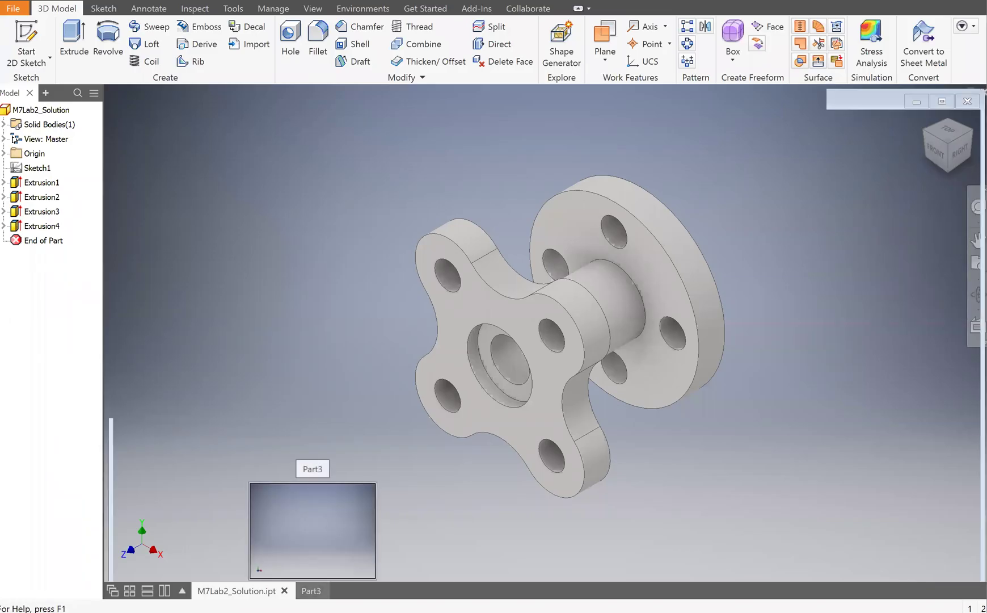
pyautogui.click(311, 591)
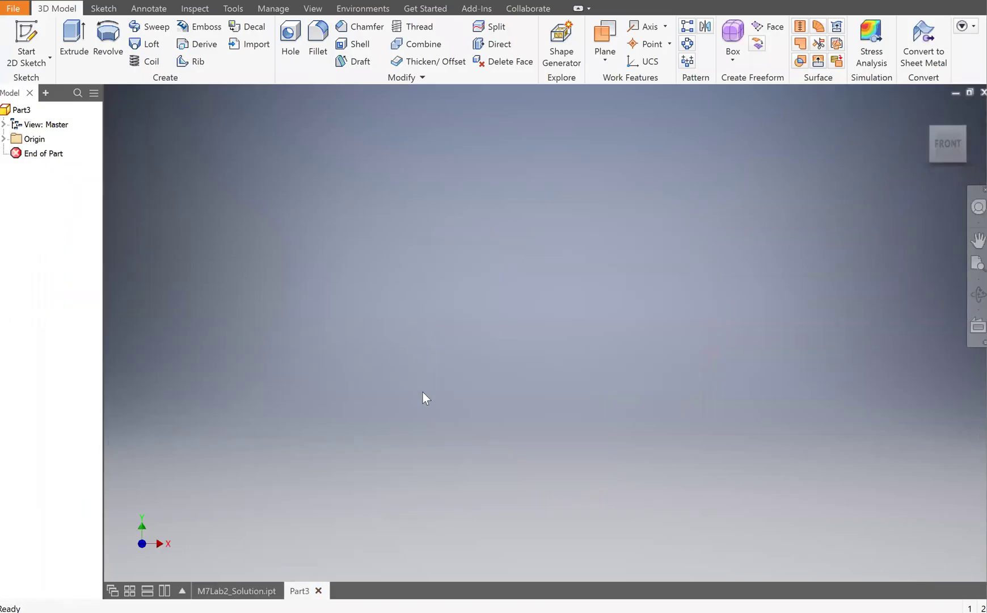
pyautogui.click(12, 139)
pyautogui.click(5, 139)
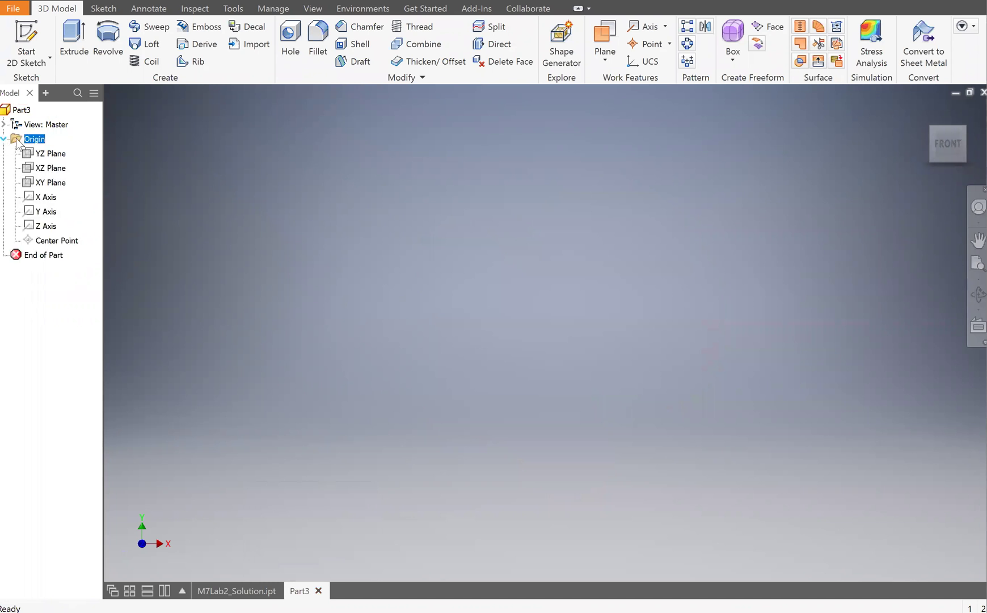
pyautogui.click(51, 183)
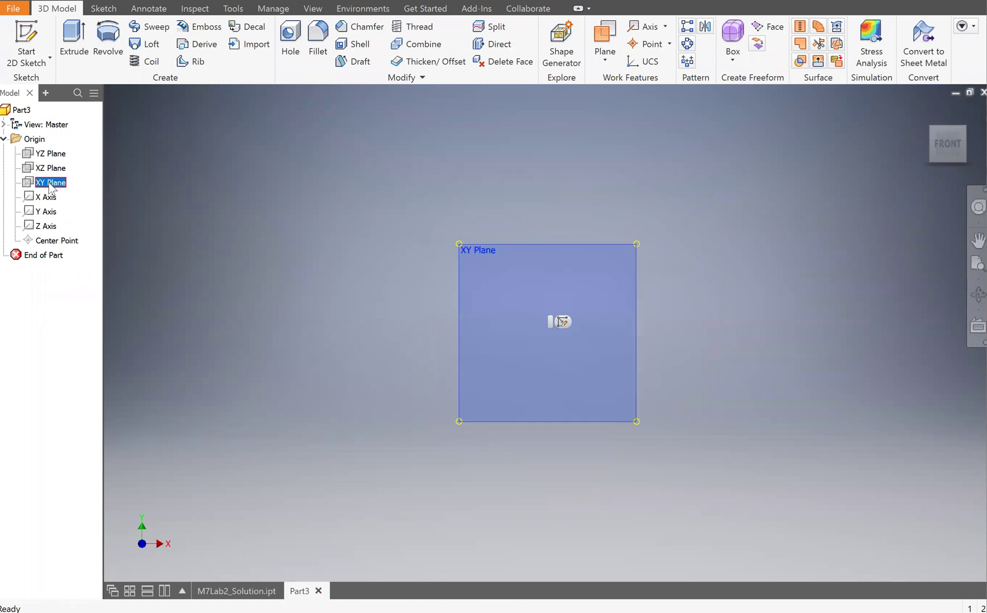
pyautogui.click(33, 38)
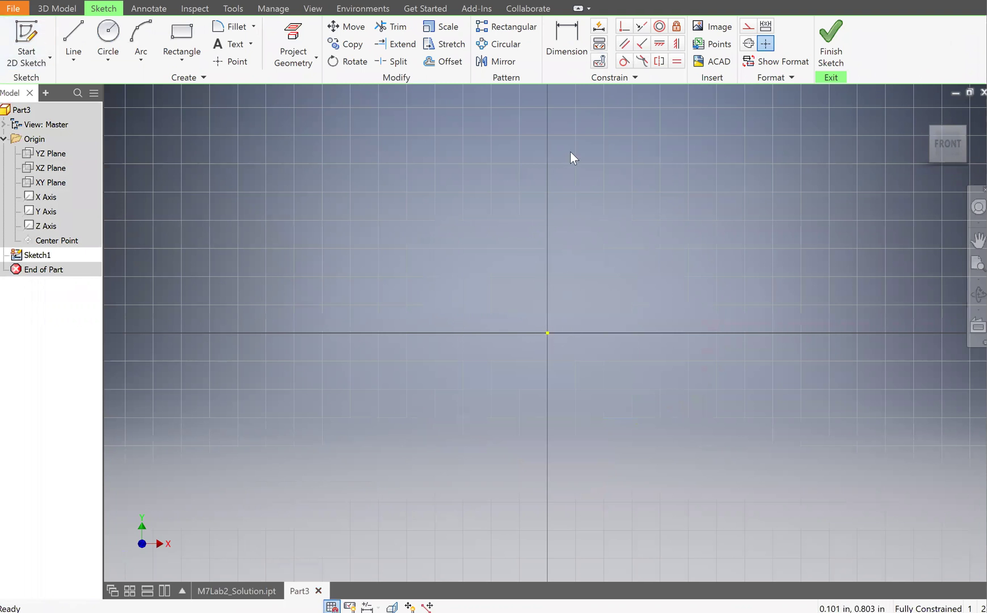
# - Import front.dwg into Sketch1 with the object layer kept included
pyautogui.click(716, 62)
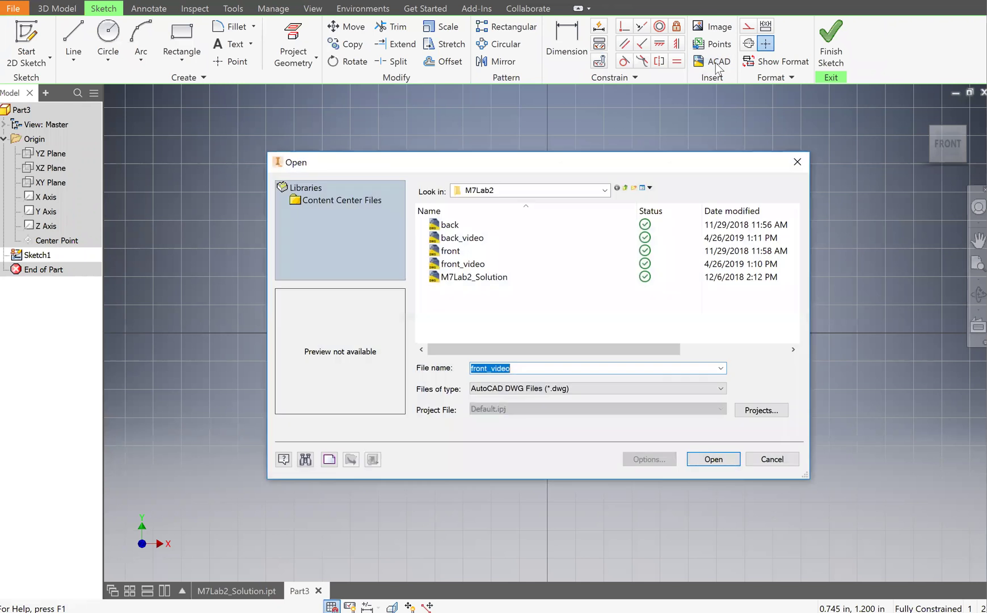
pyautogui.click(491, 252)
pyautogui.click(488, 264)
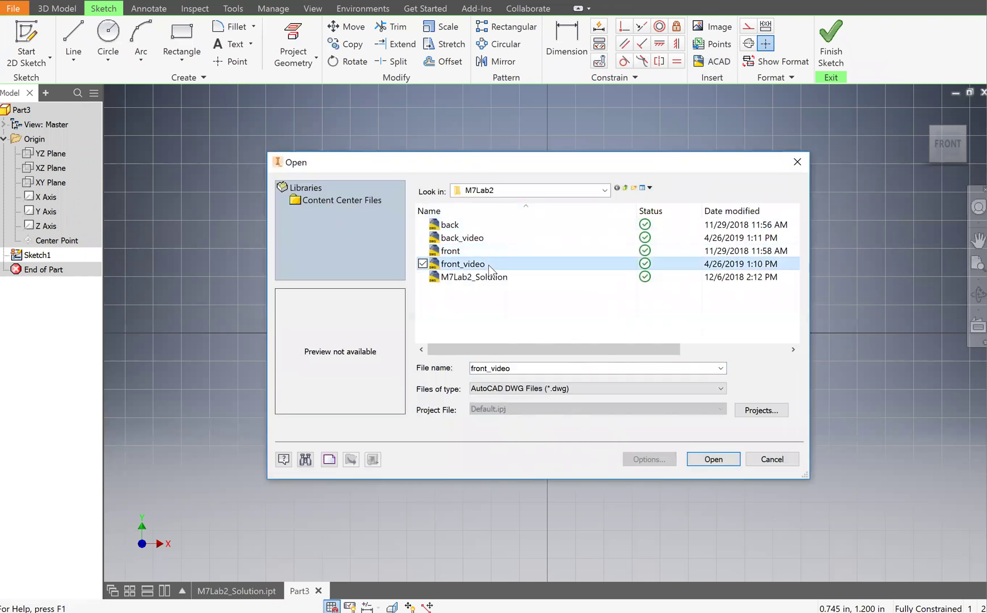
pyautogui.click(448, 251)
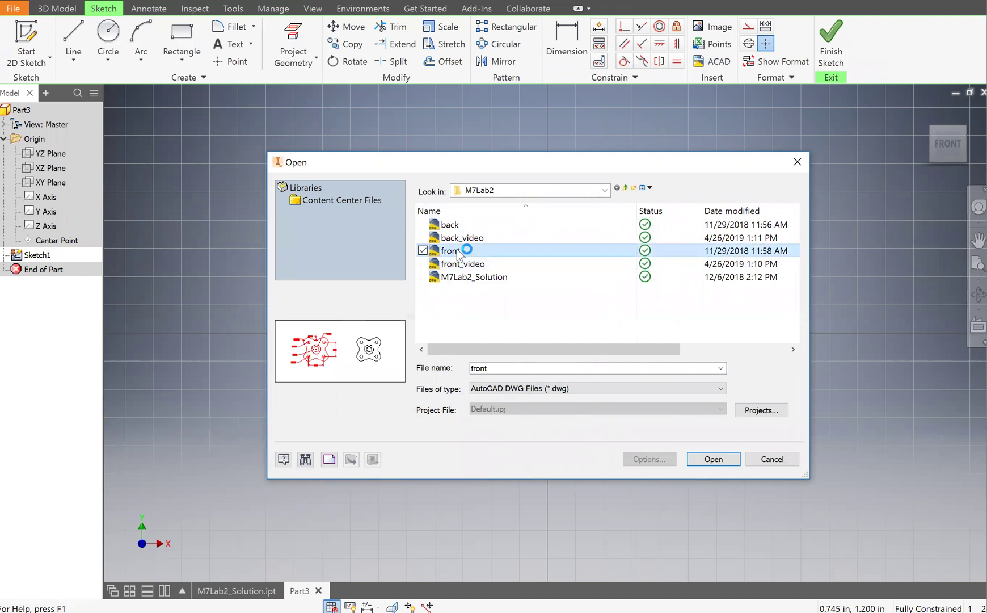
pyautogui.click(714, 459)
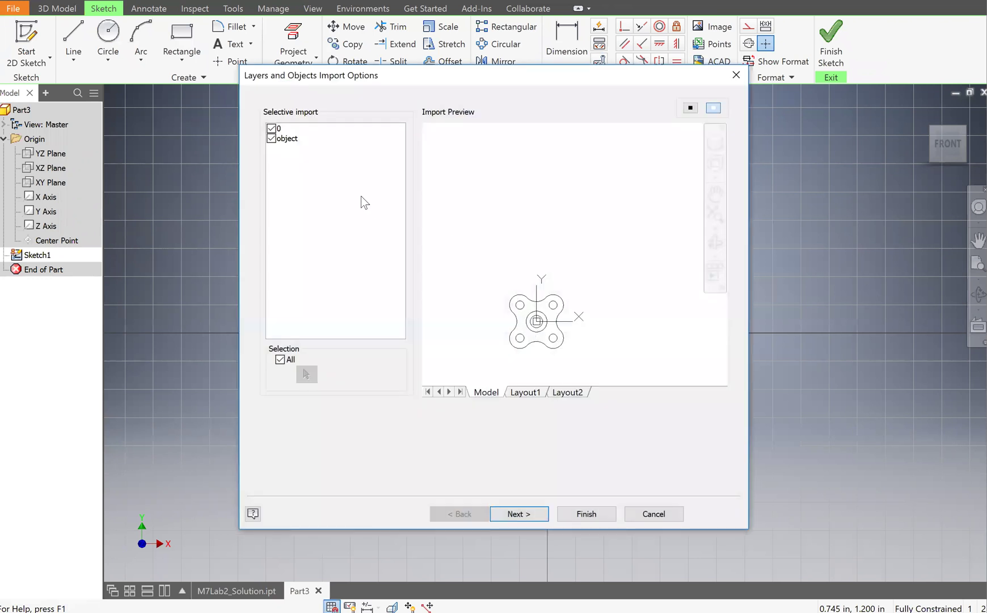
pyautogui.click(271, 139)
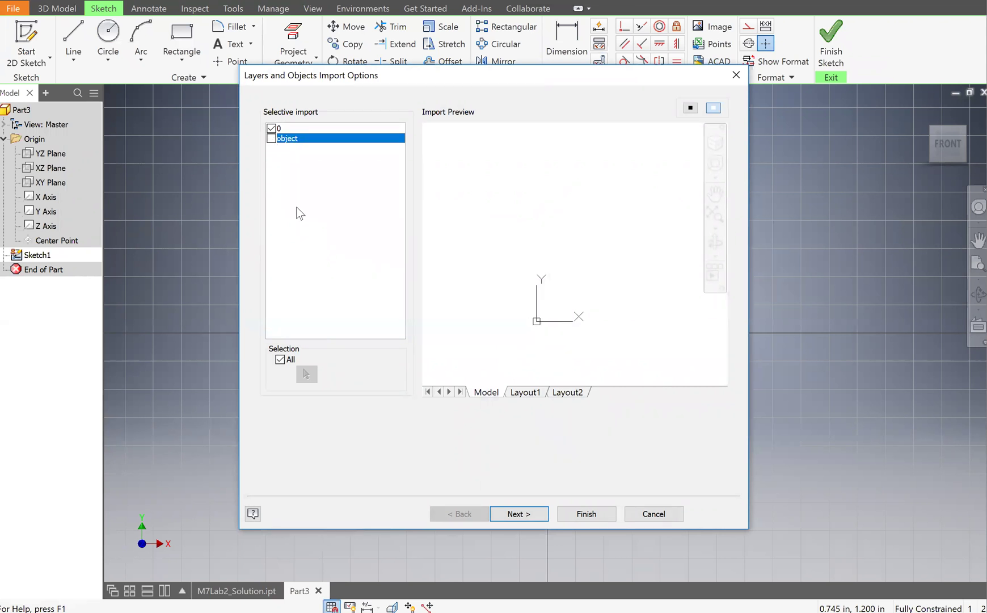
pyautogui.click(270, 139)
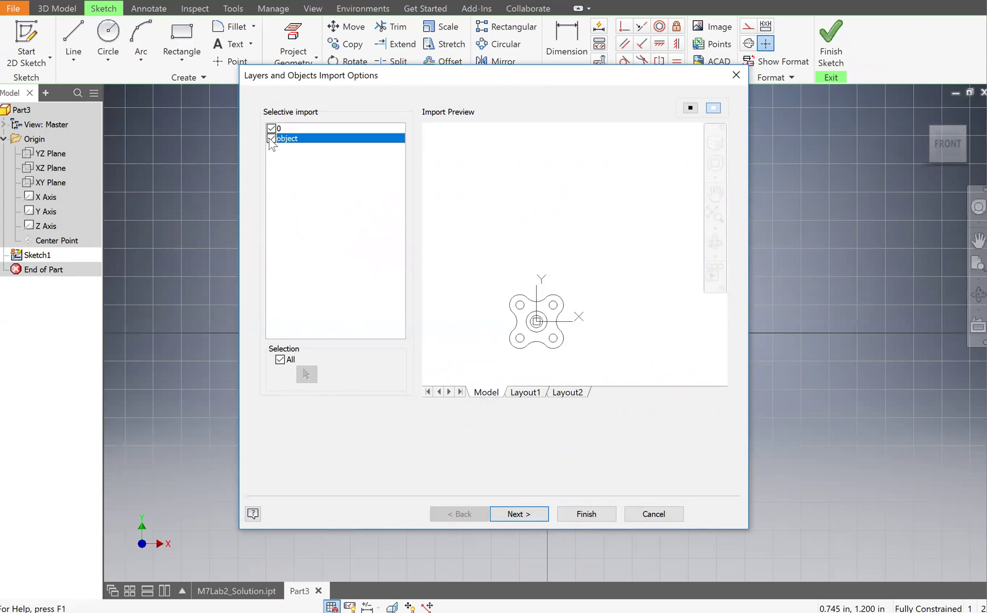
pyautogui.click(535, 513)
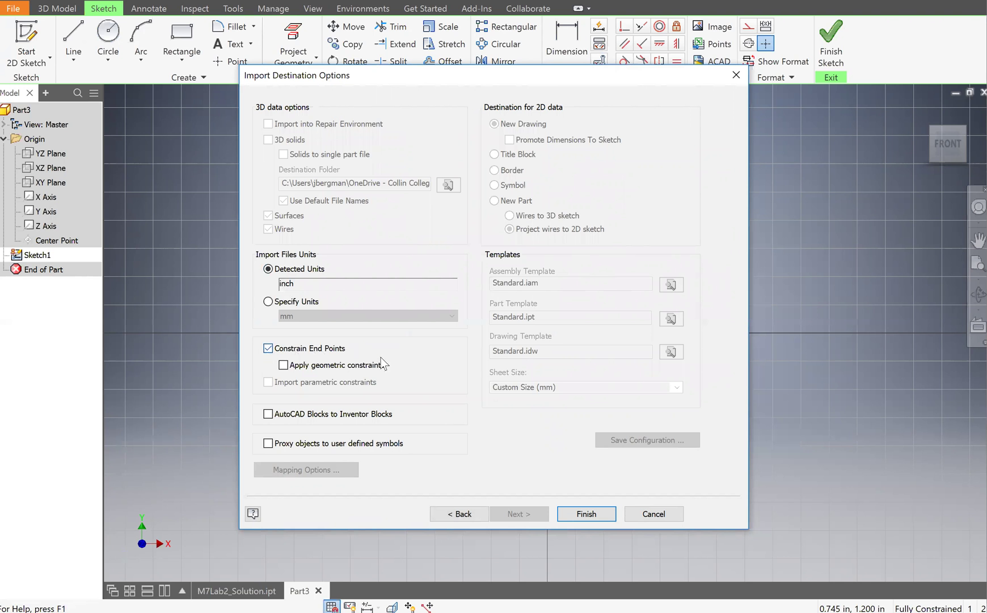
pyautogui.click(601, 517)
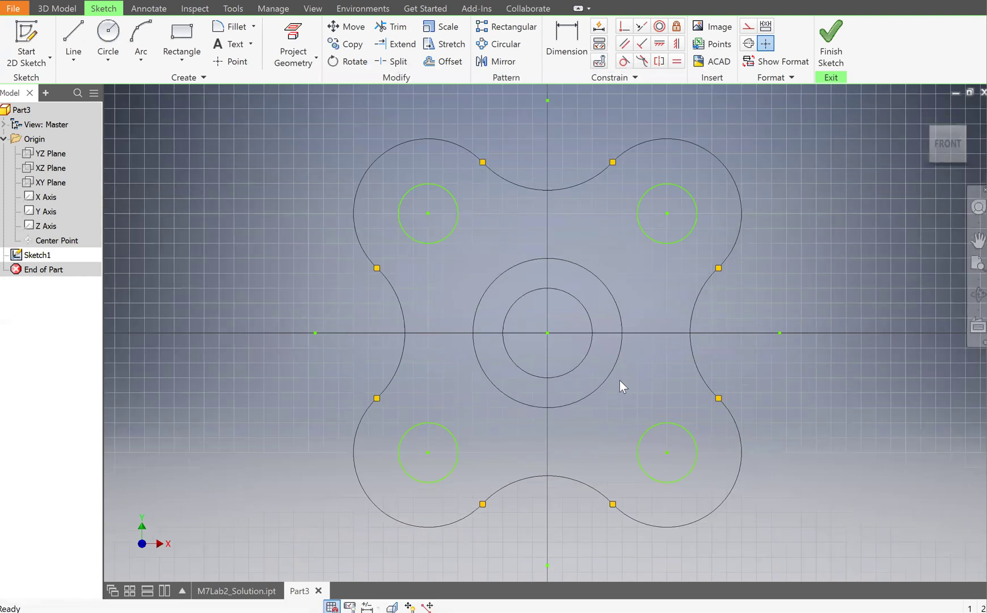
# - Start an extrusion with the cross-shaped profile and the centre-hole ring selected
pyautogui.scroll(2, 620, 380)
pyautogui.scroll(-3, 618, 378)
pyautogui.scroll(3, 617, 378)
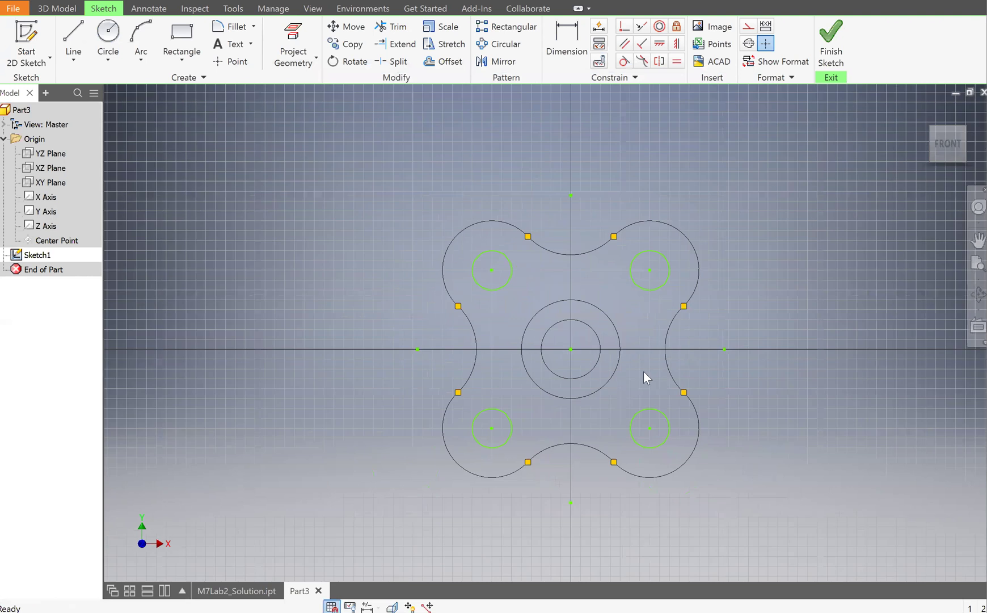
pyautogui.moveTo(619, 374); pyautogui.dragTo(596, 377, button='middle')
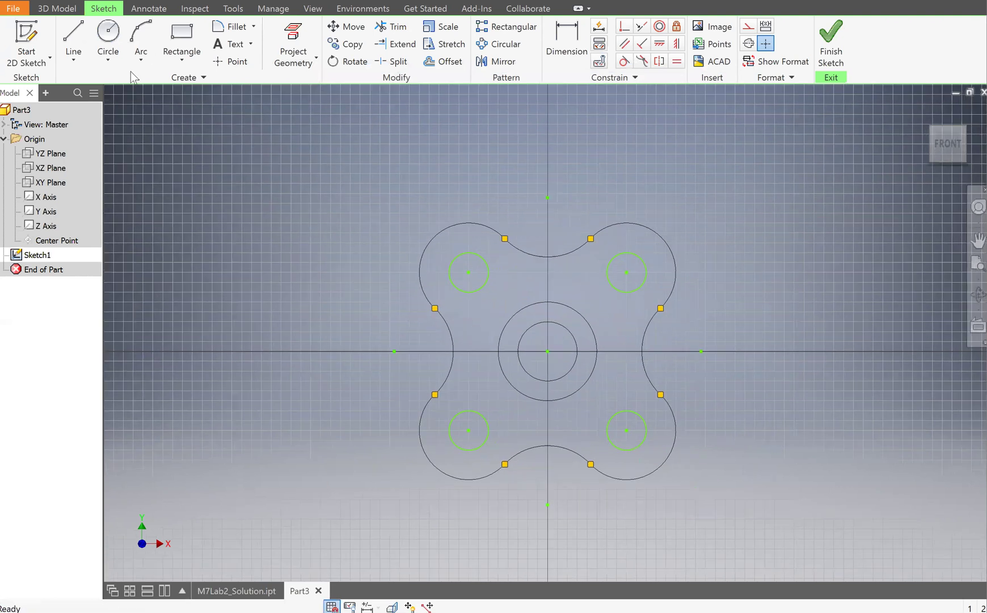
pyautogui.click(70, 12)
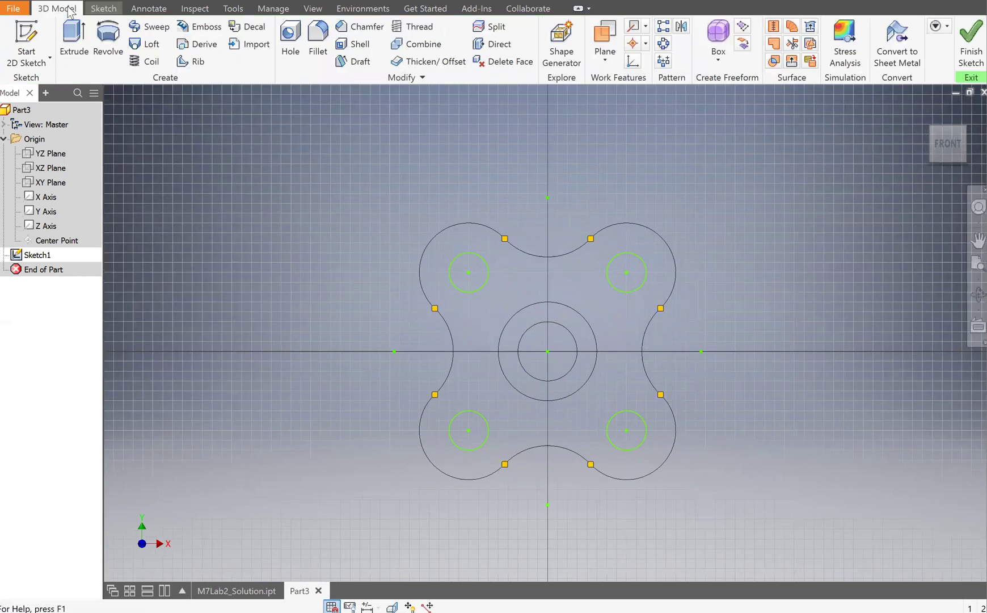
pyautogui.click(75, 43)
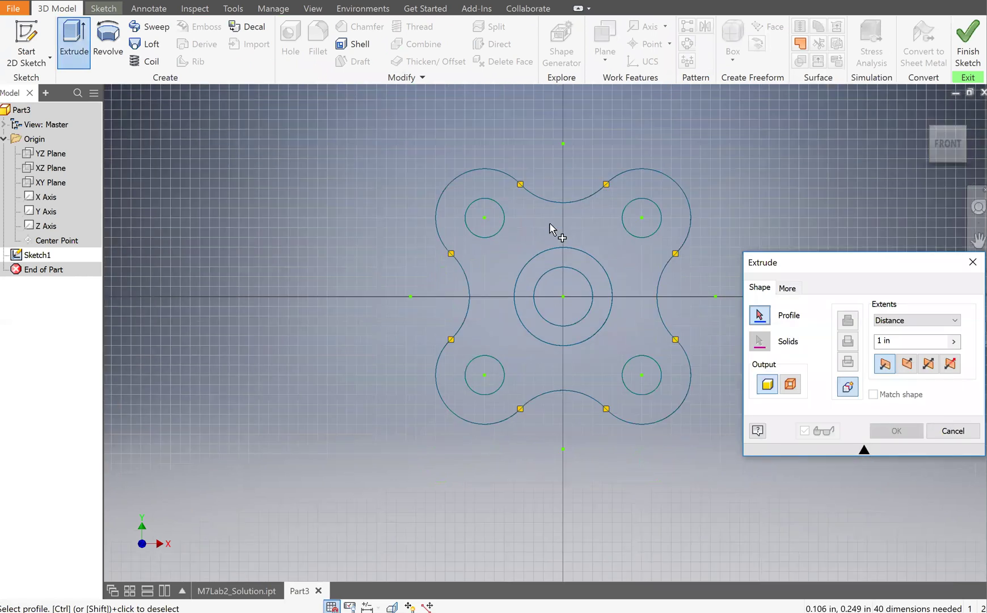
pyautogui.click(550, 224)
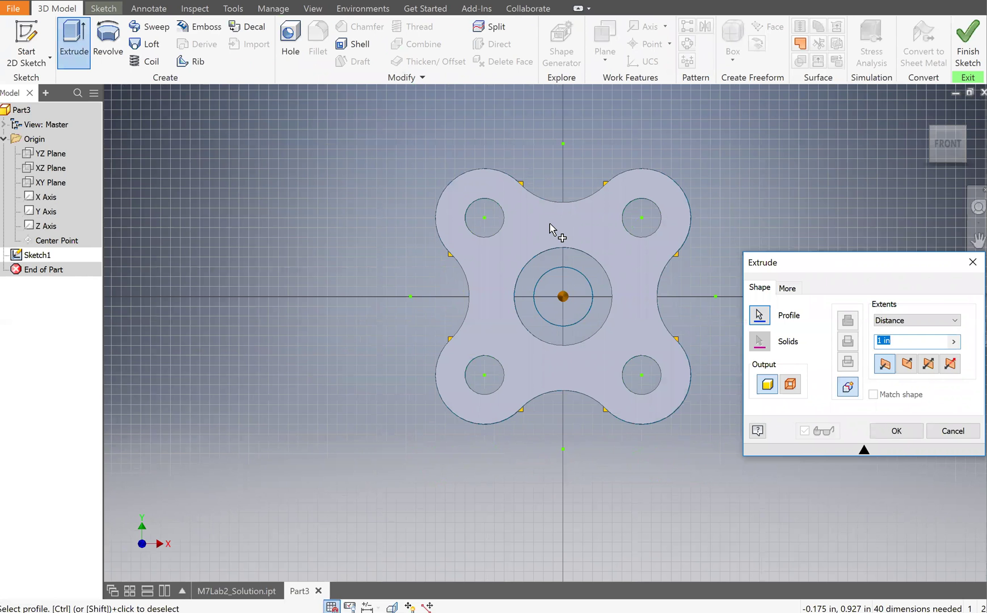
pyautogui.click(549, 258)
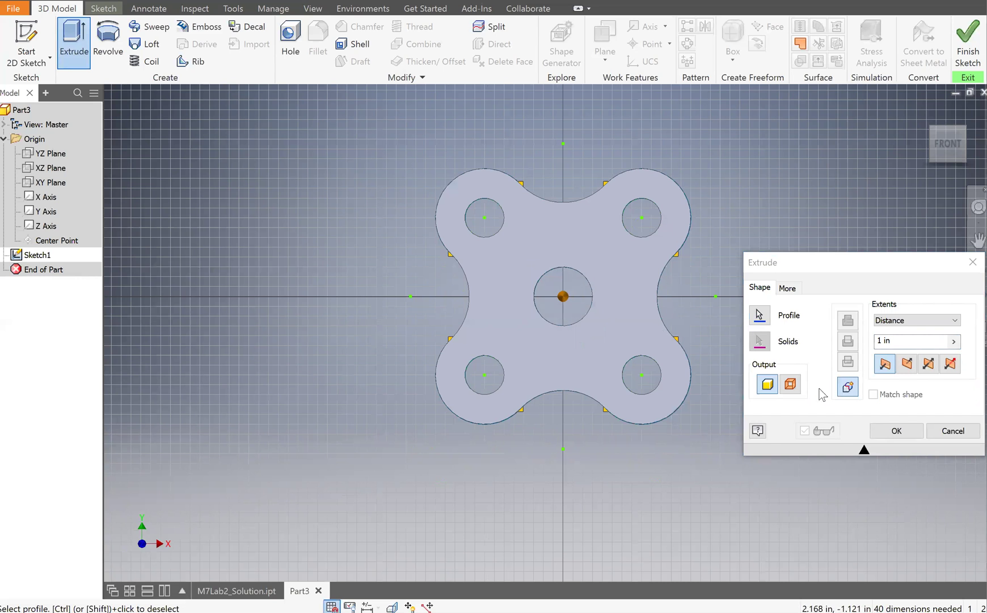
# - Set the extrusion distance to 0.5 in and confirm it
pyautogui.click(909, 340)
pyautogui.doubleClick(909, 340)
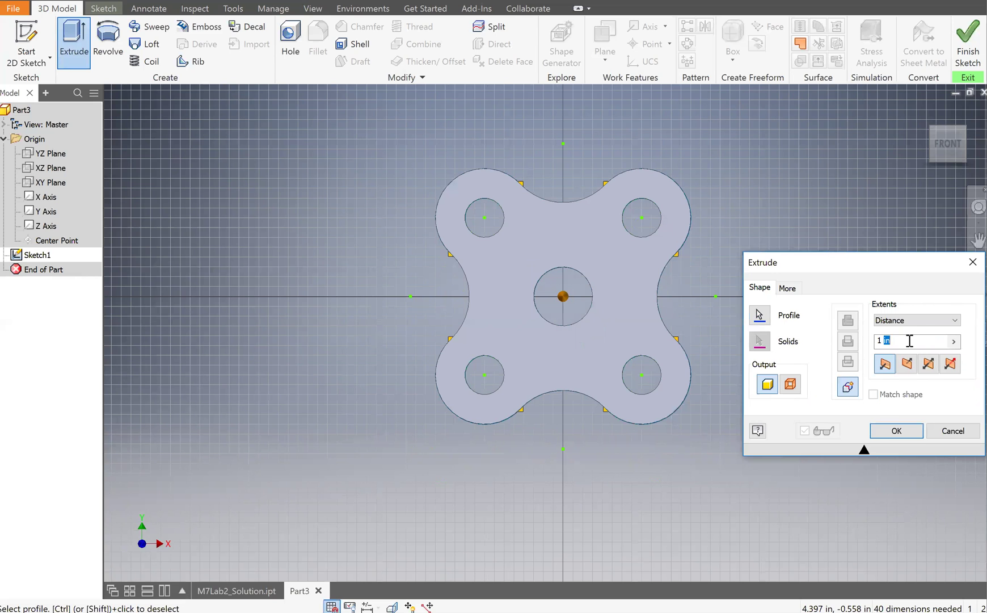
pyautogui.click(910, 341)
pyautogui.moveTo(909, 341); pyautogui.dragTo(878, 340)
pyautogui.write('.5')
pyautogui.click(978, 240)
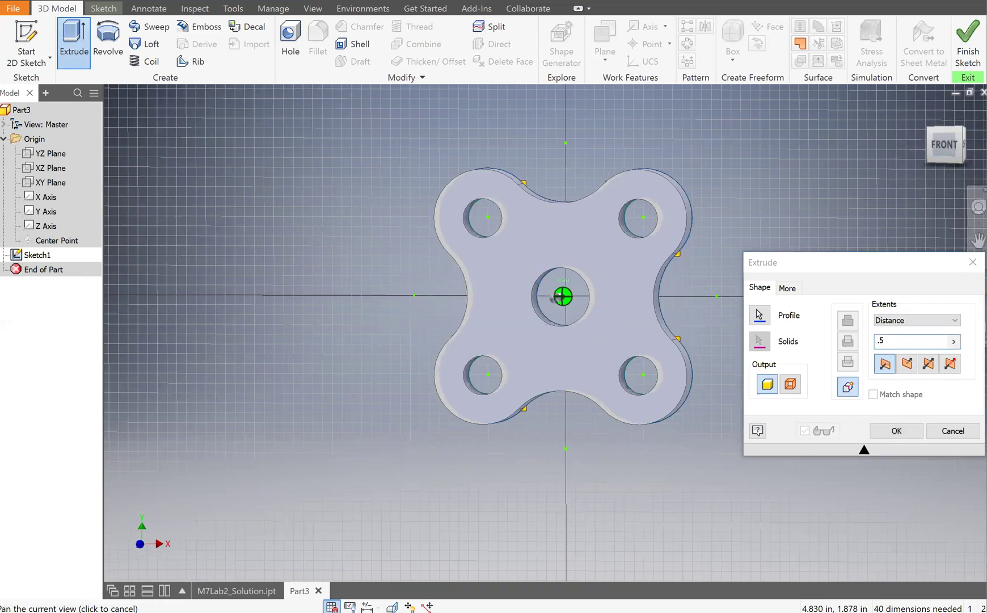
pyautogui.moveTo(958, 146); pyautogui.dragTo(939, 191)
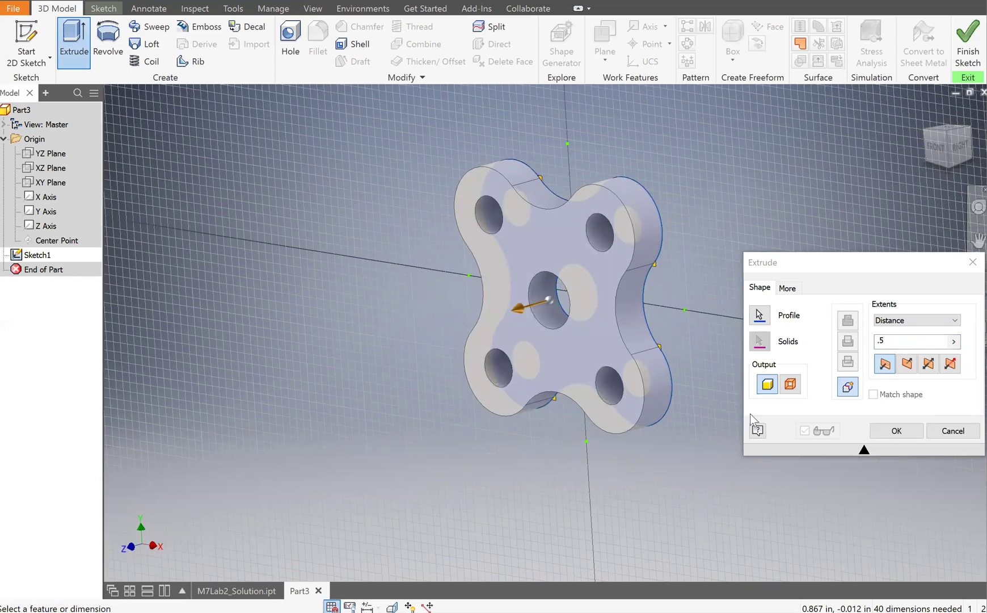
pyautogui.click(895, 431)
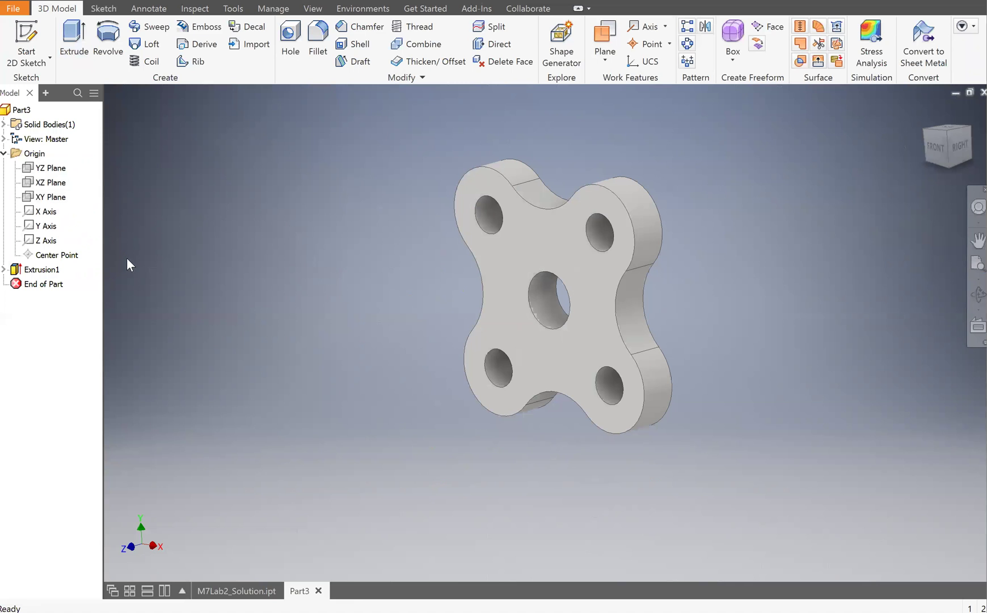
# - Share Sketch1 under Extrusion1 so it can be reused
pyautogui.click(4, 270)
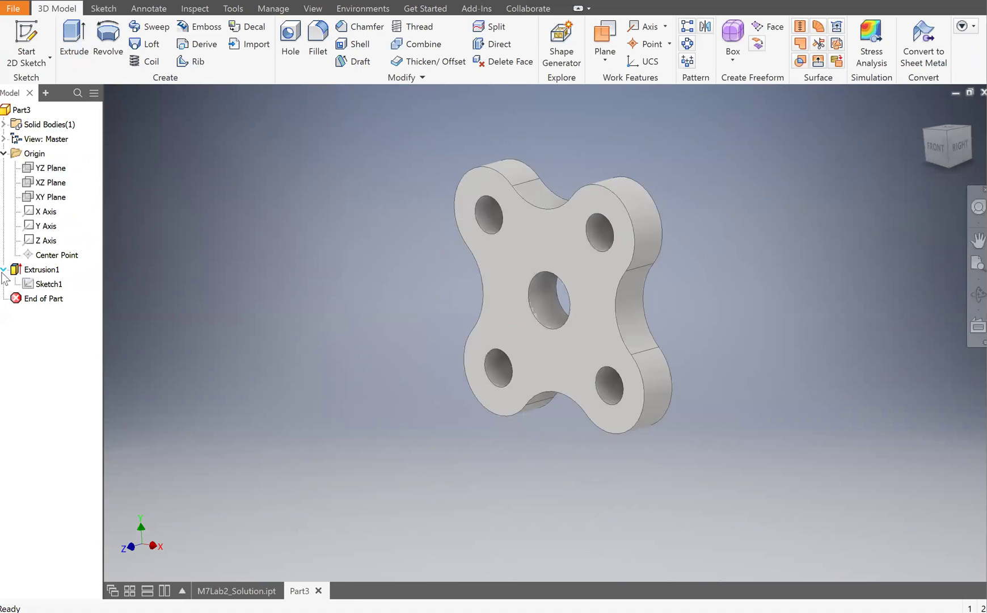
pyautogui.rightClick(45, 284)
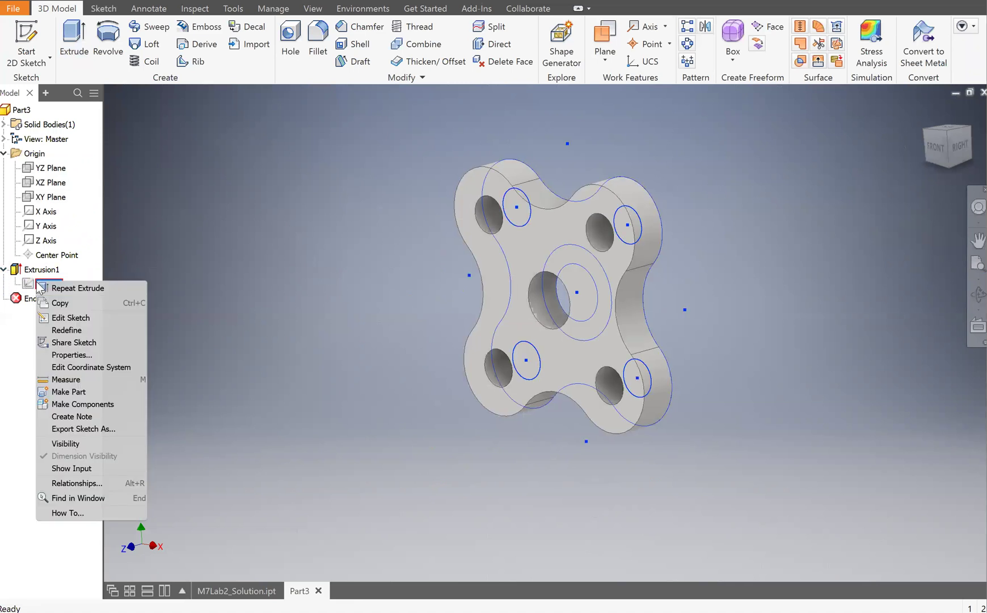
pyautogui.click(75, 342)
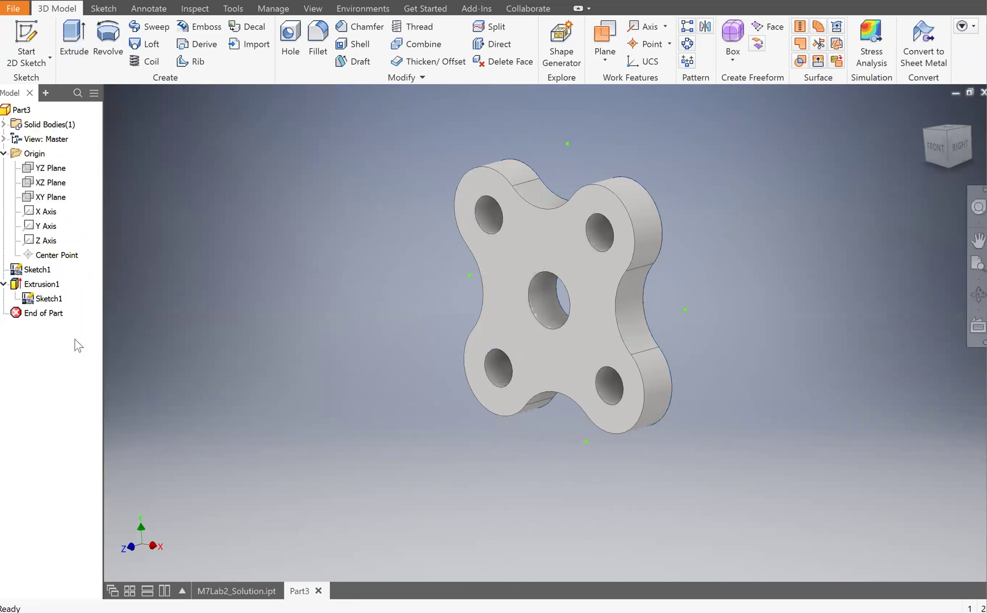
pyautogui.click(41, 270)
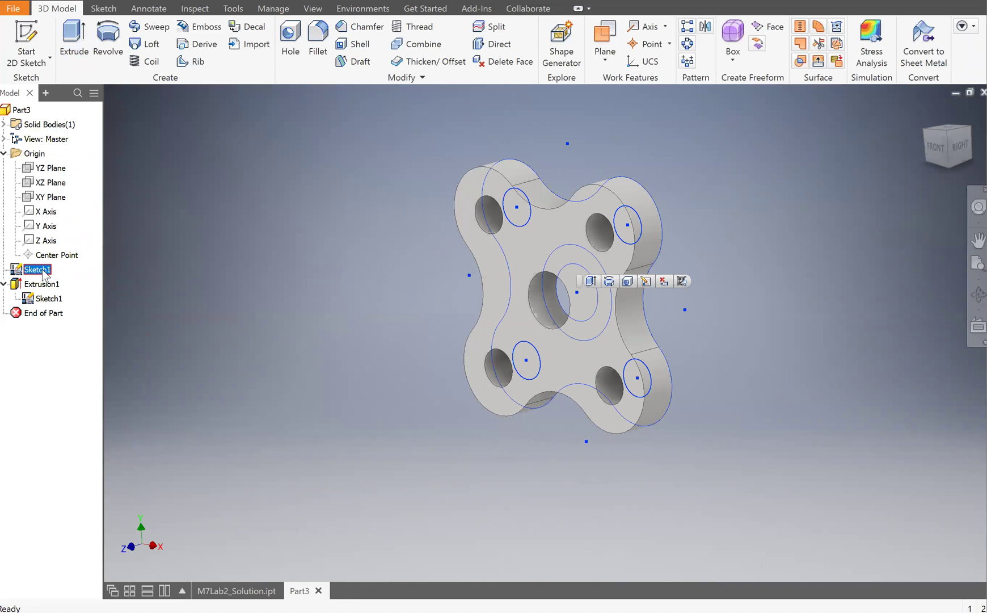
pyautogui.click(319, 313)
# - Edit Extrusion1 to reverse its extrusion direction
pyautogui.click(36, 286)
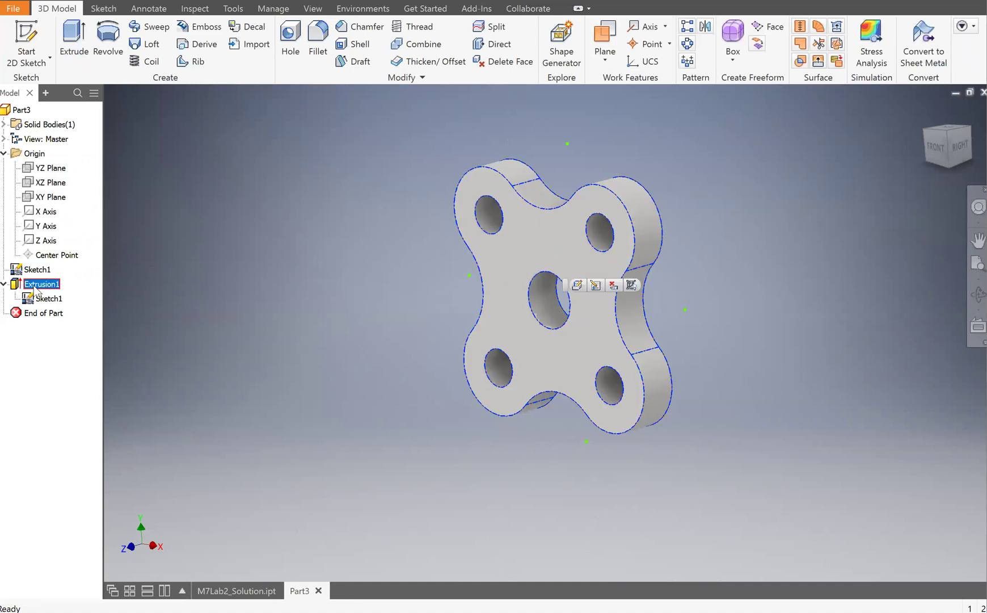
pyautogui.rightClick(35, 288)
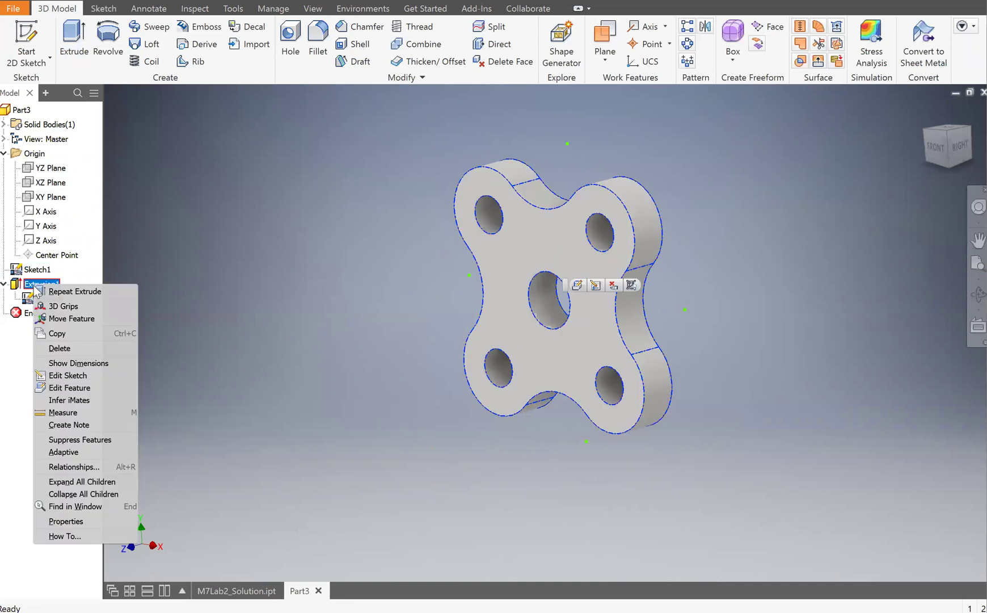
pyautogui.click(72, 389)
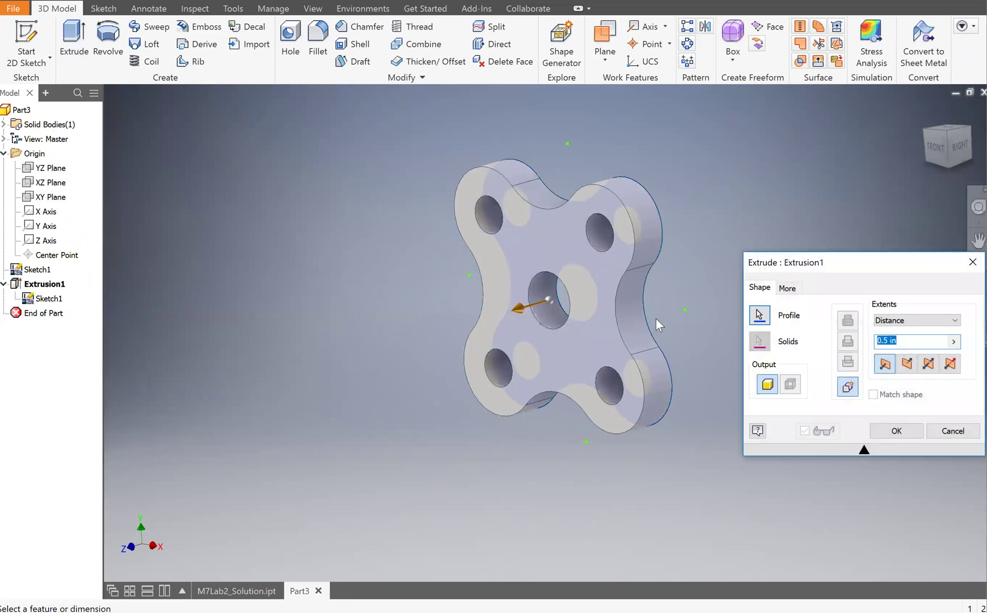
pyautogui.click(905, 363)
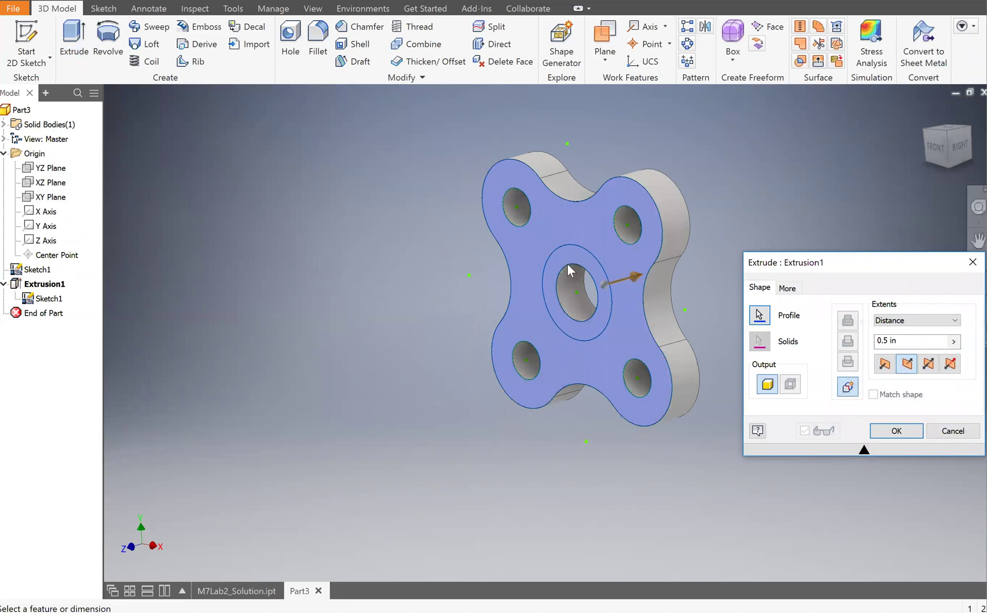
pyautogui.click(894, 426)
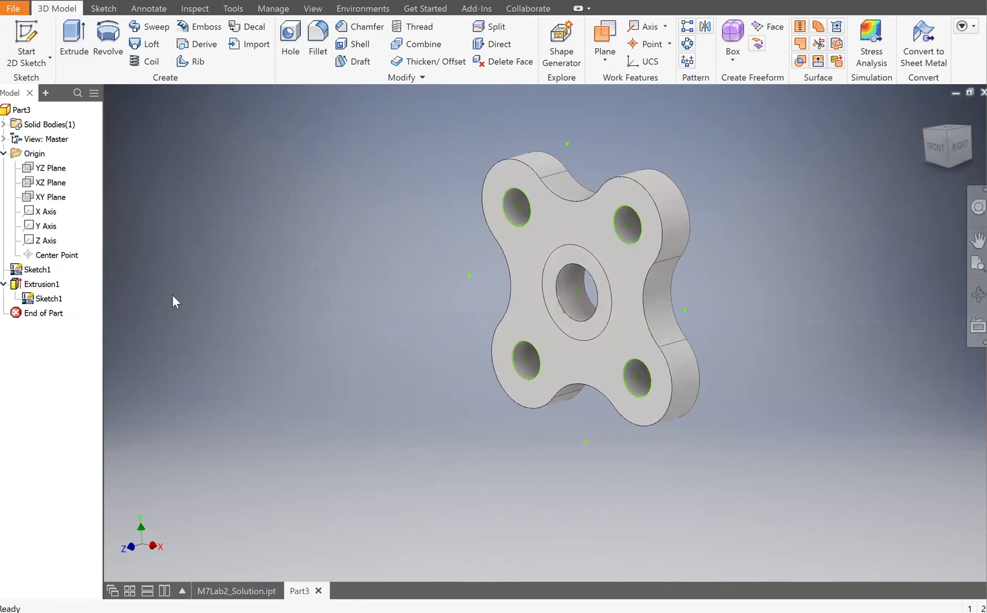
# - Extrude the centre-hole ring from Sketch1 0.2 in in the flipped direction
pyautogui.click(44, 271)
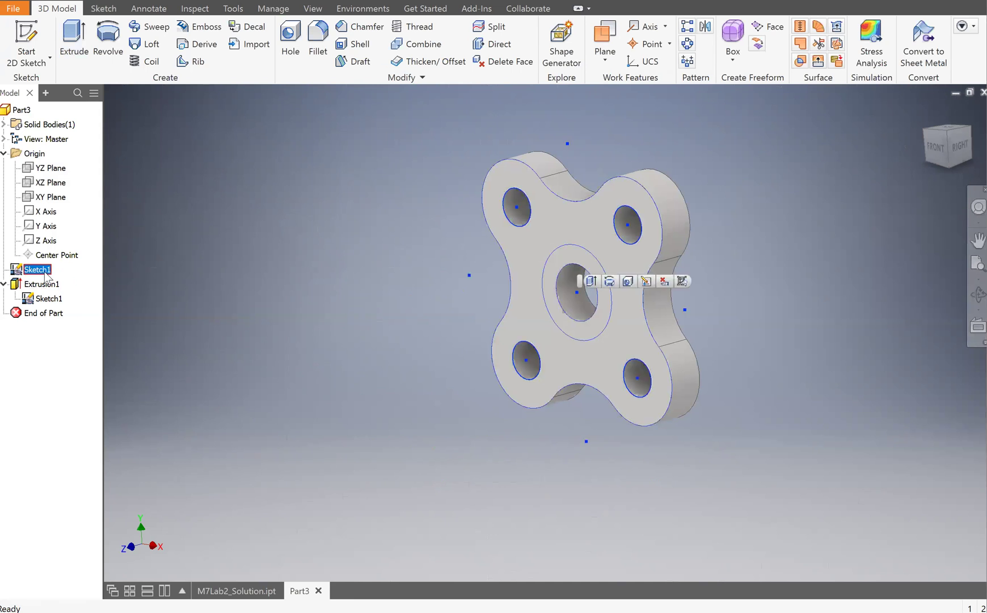
pyautogui.click(65, 38)
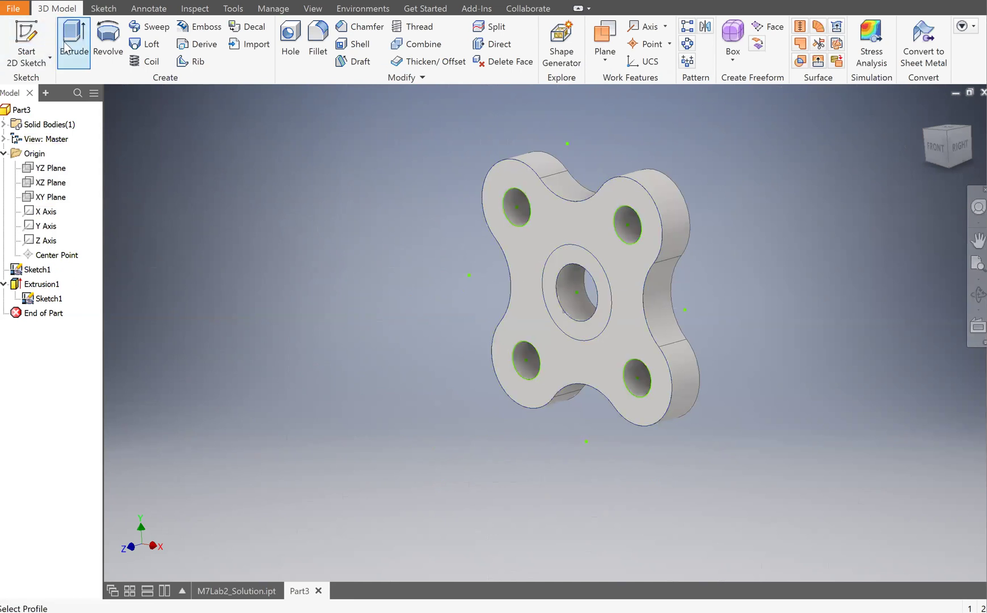
pyautogui.click(558, 271)
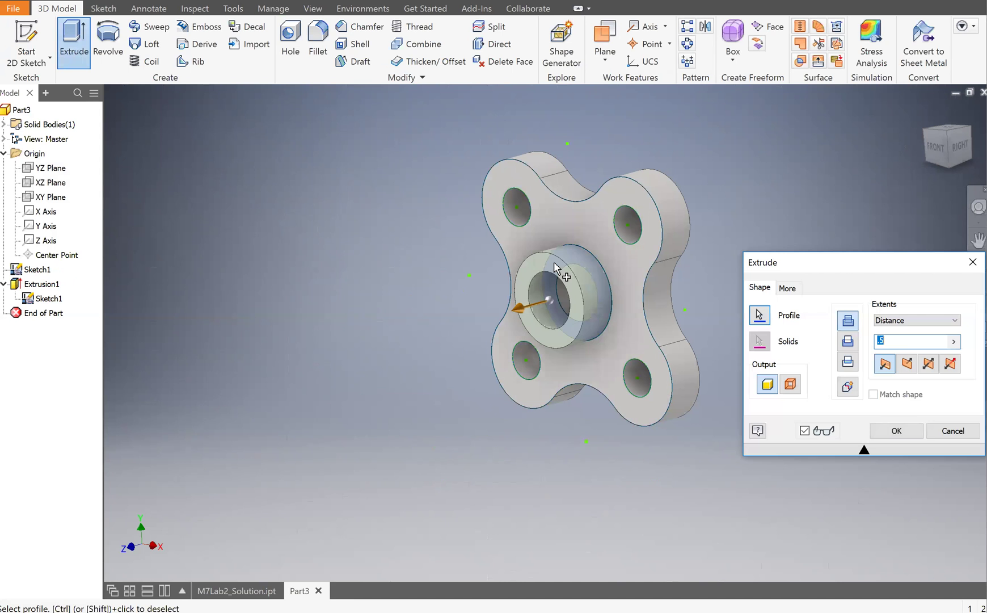
pyautogui.click(908, 364)
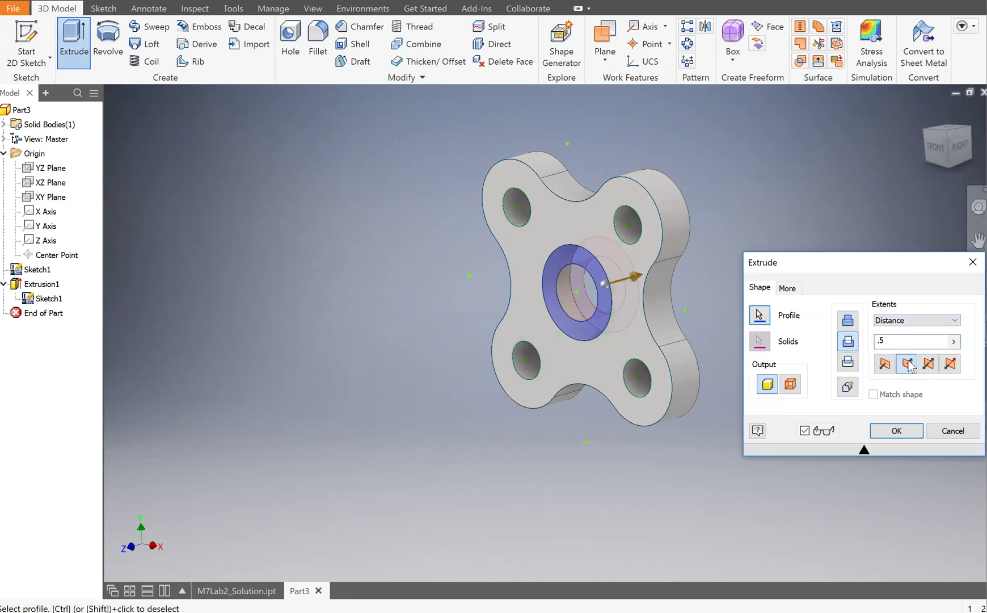
pyautogui.click(903, 339)
pyautogui.write('.5')
pyautogui.press('BackSpace')
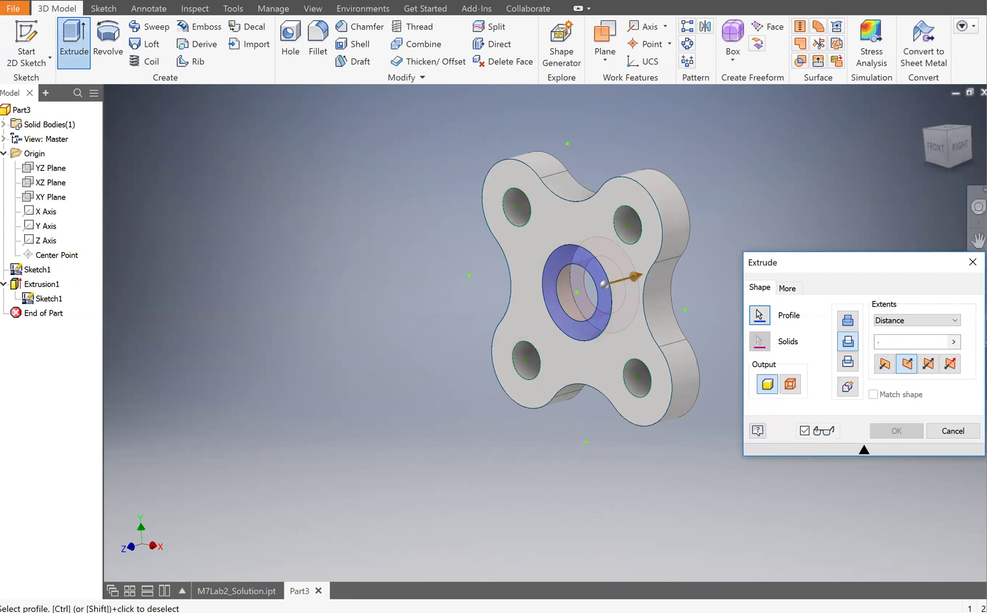
pyautogui.write('2')
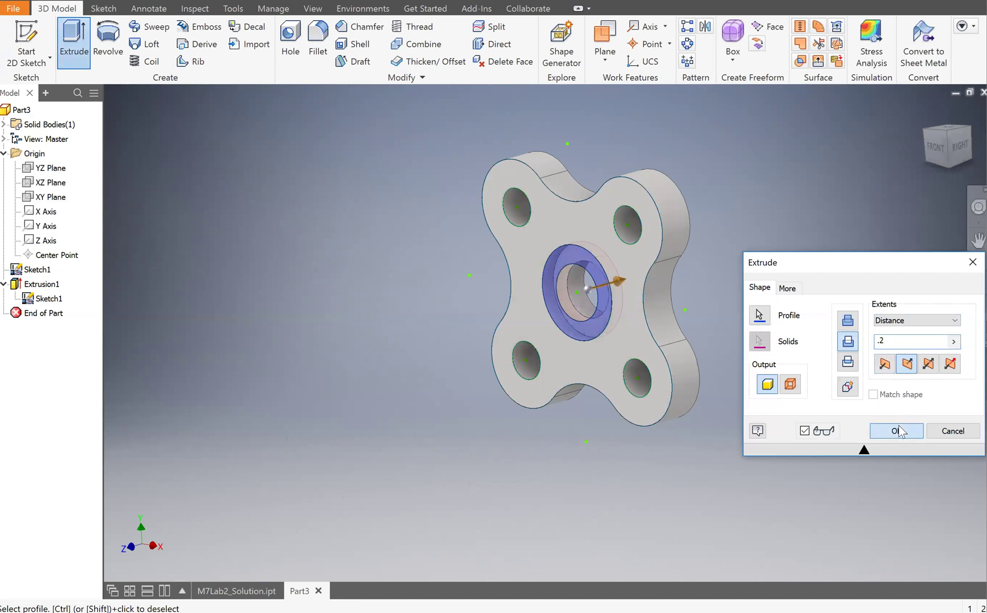
pyautogui.click(896, 431)
pyautogui.scroll(2, 624, 149)
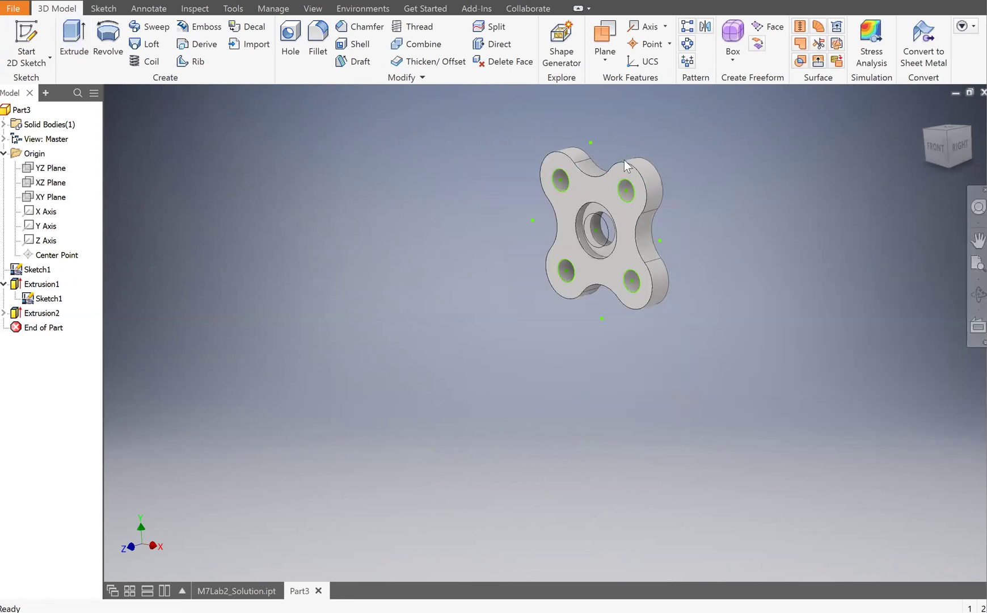
pyautogui.scroll(-5, 622, 159)
pyautogui.scroll(4, 623, 159)
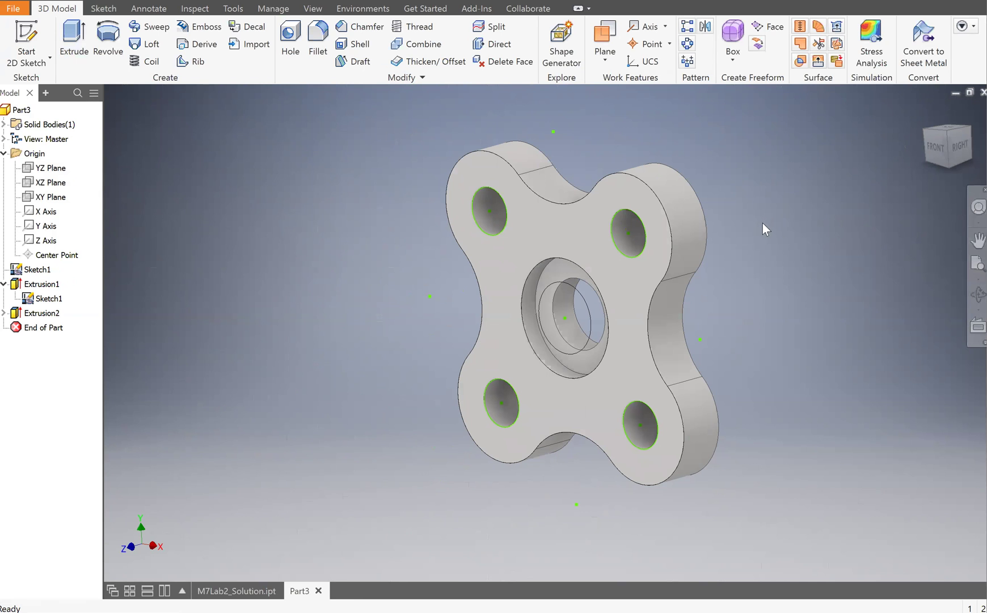
pyautogui.scroll(-3, 756, 233)
pyautogui.moveTo(731, 214); pyautogui.dragTo(619, 279, button='middle')
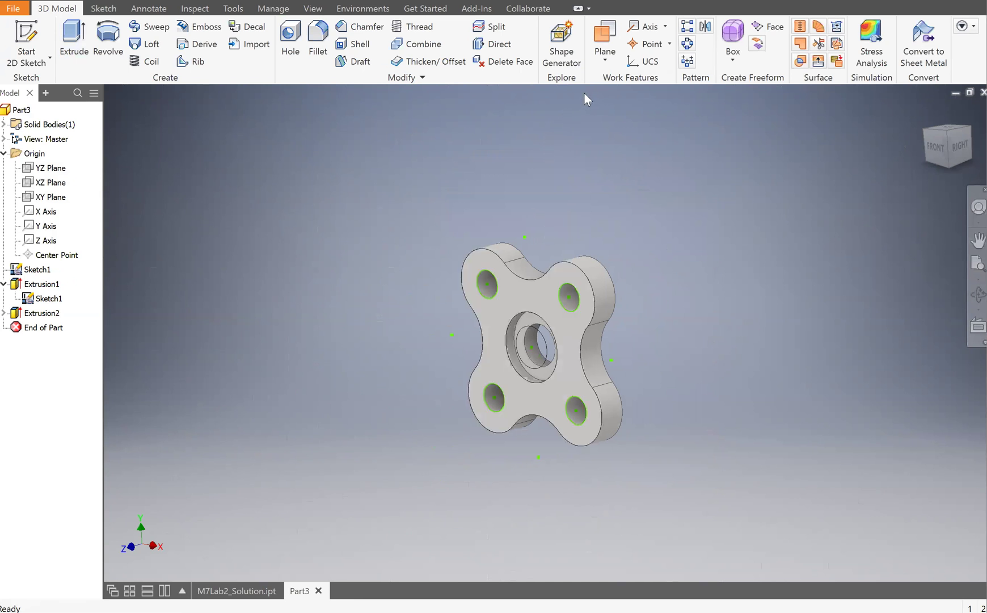
# - Create Work Plane1 offset 2.2 in behind the flange's front face
pyautogui.click(605, 62)
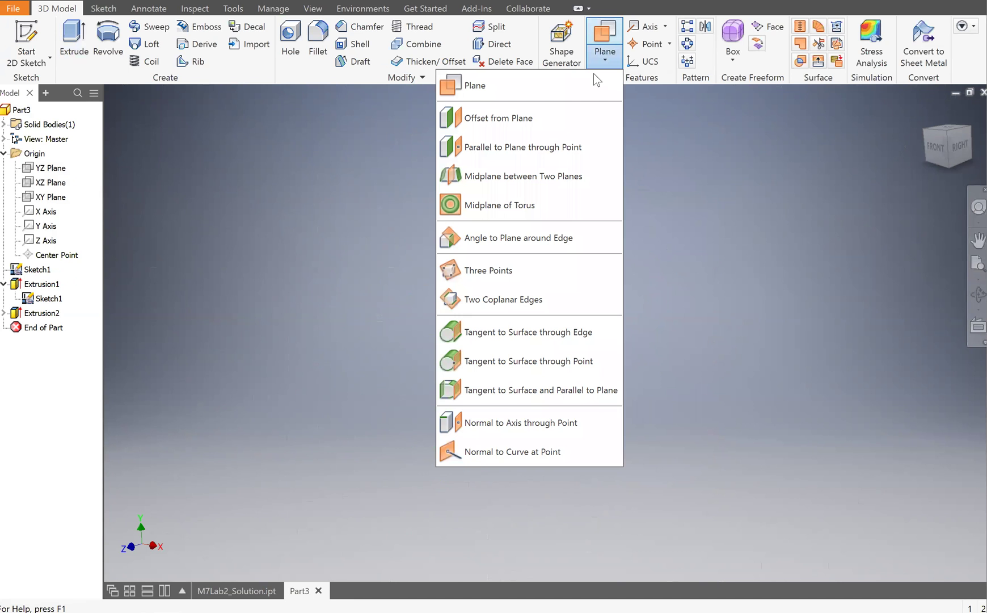
pyautogui.click(561, 120)
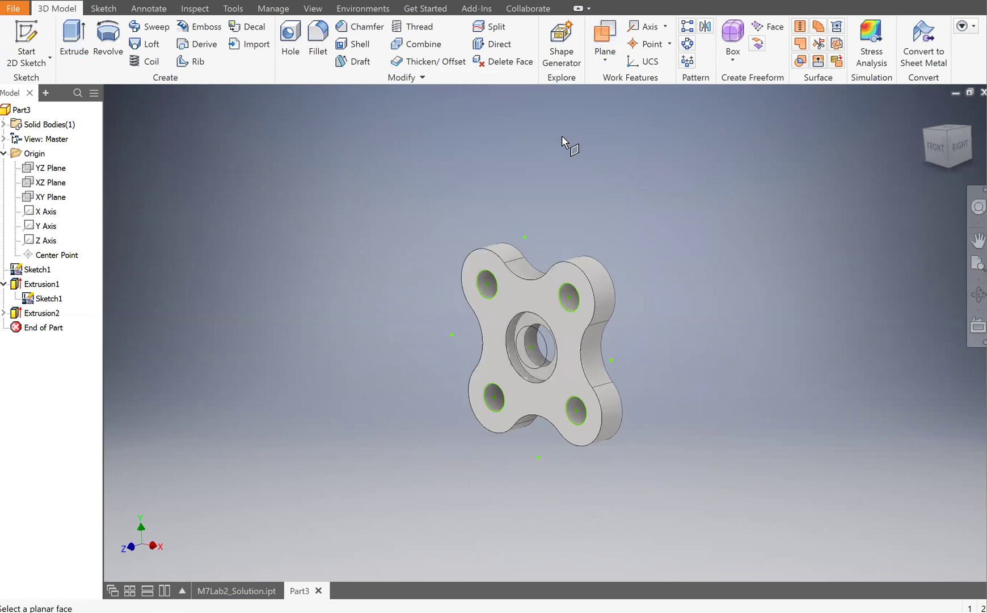
pyautogui.click(533, 304)
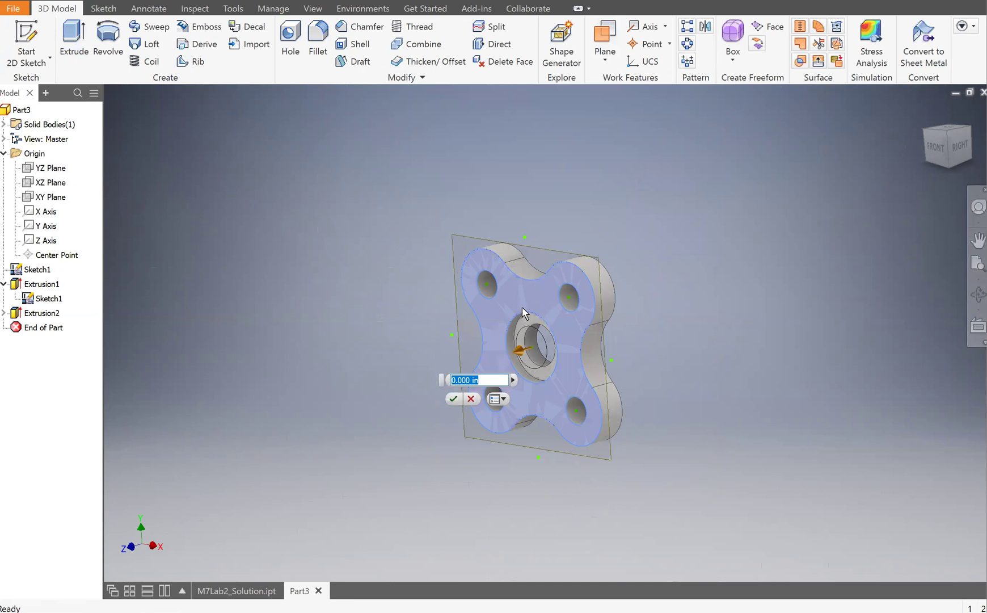
pyautogui.moveTo(526, 313); pyautogui.dragTo(841, 234)
pyautogui.click(792, 292)
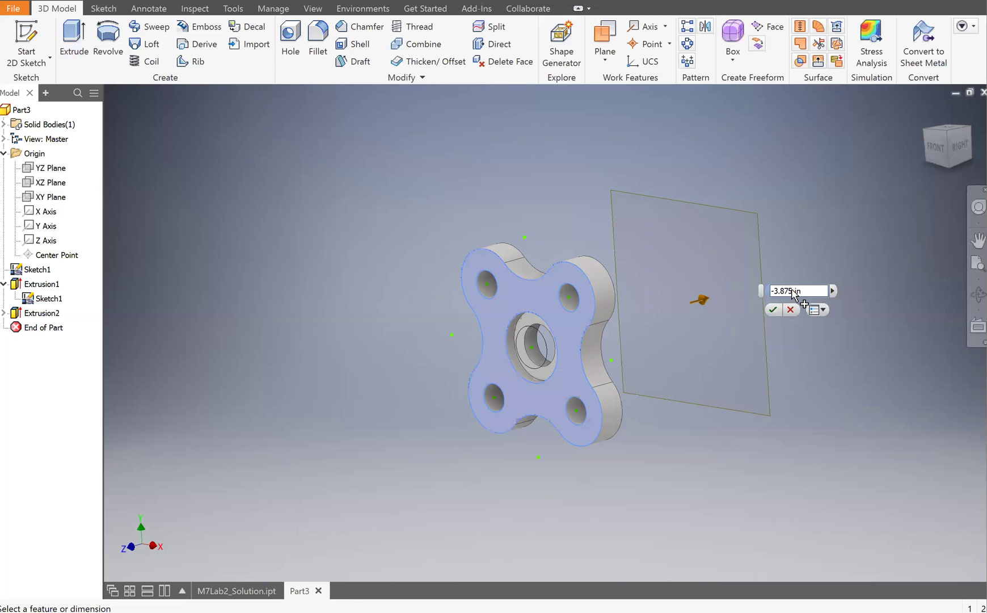
pyautogui.press('BackSpace')
pyautogui.press('BackSpace')
pyautogui.press('BackSpace')
pyautogui.press('BackSpace')
pyautogui.press('BackSpace')
pyautogui.write('2')
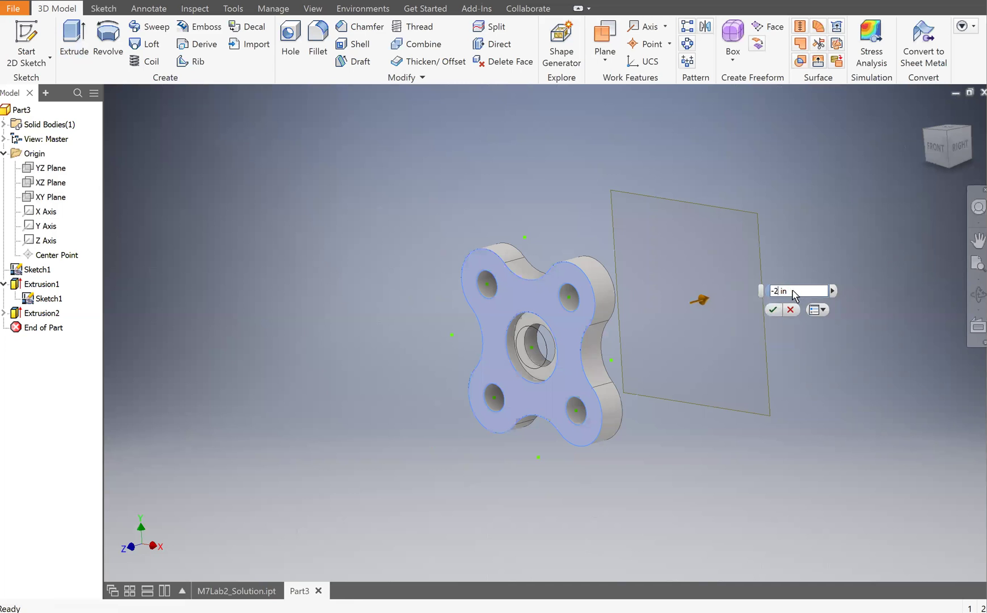
pyautogui.write('.2')
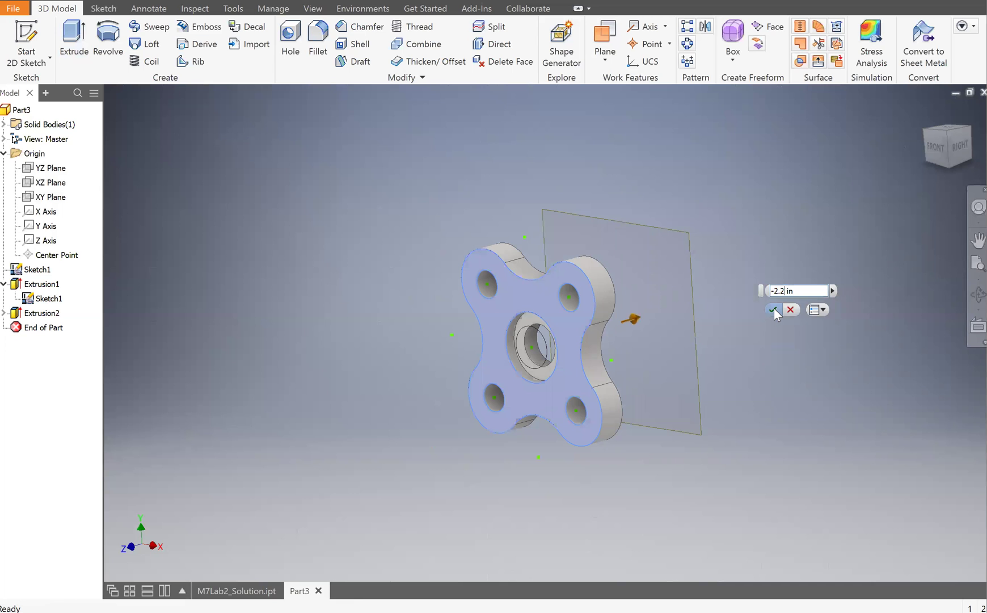
pyautogui.click(773, 309)
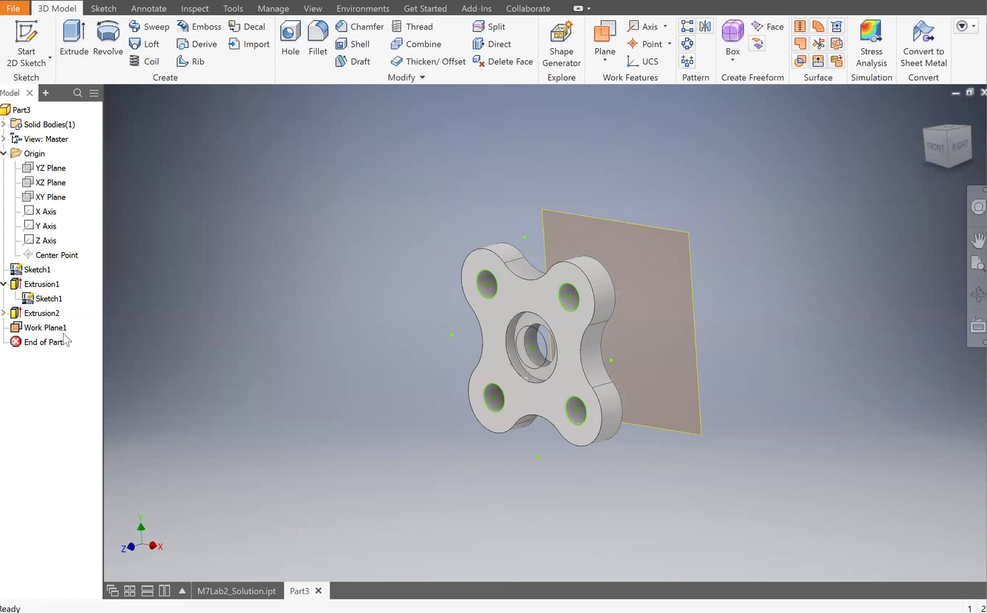
pyautogui.click(47, 328)
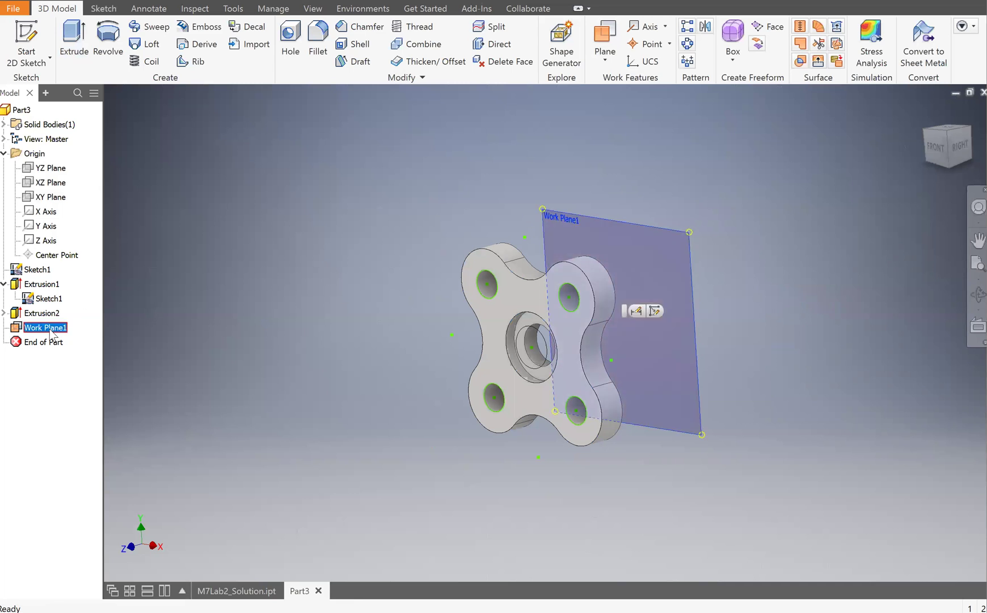
# - Start Sketch2 on Work Plane1 and import back.dwg into it
pyautogui.click(27, 35)
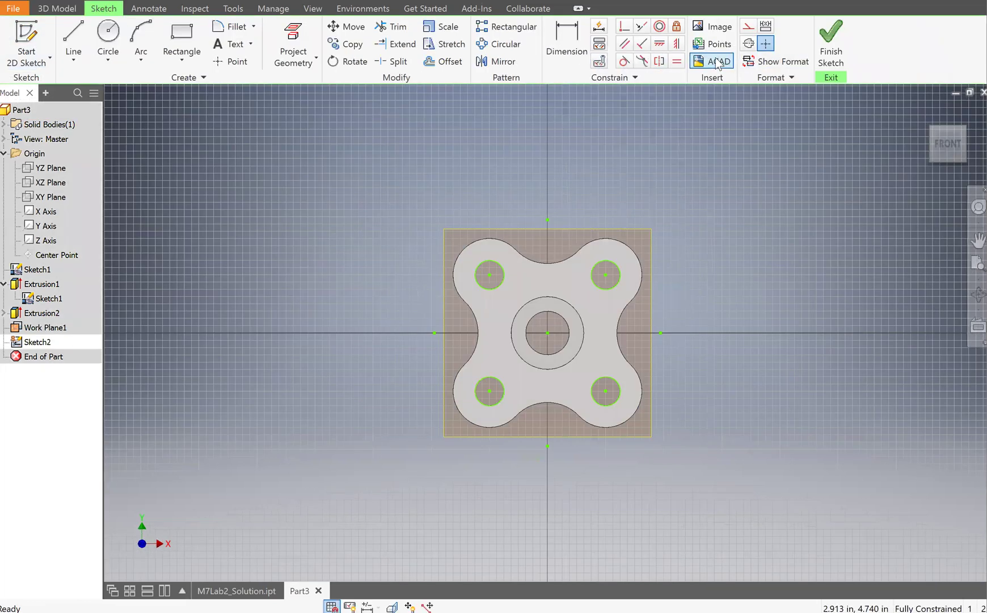
pyautogui.click(716, 62)
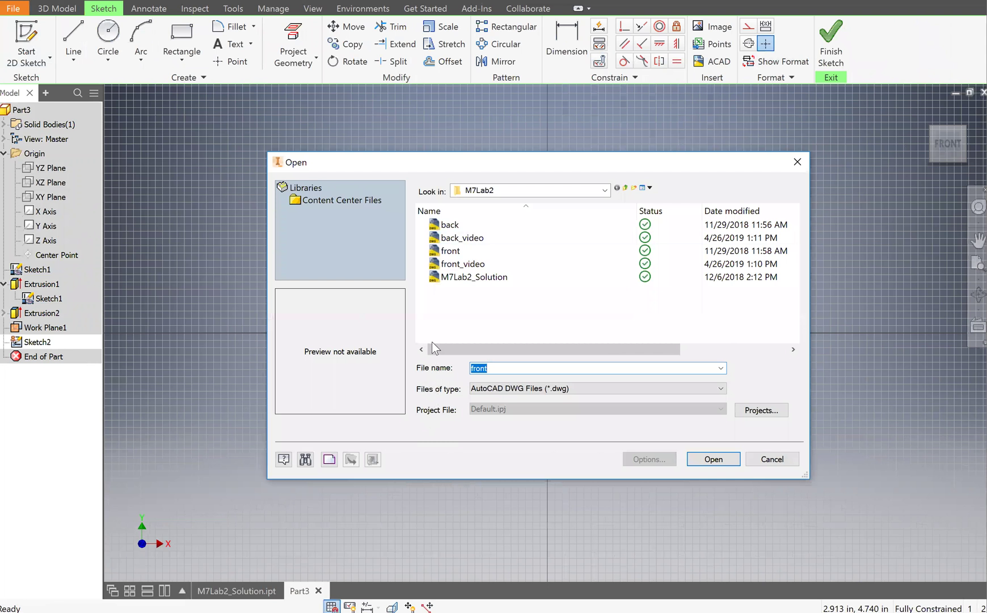
pyautogui.click(448, 225)
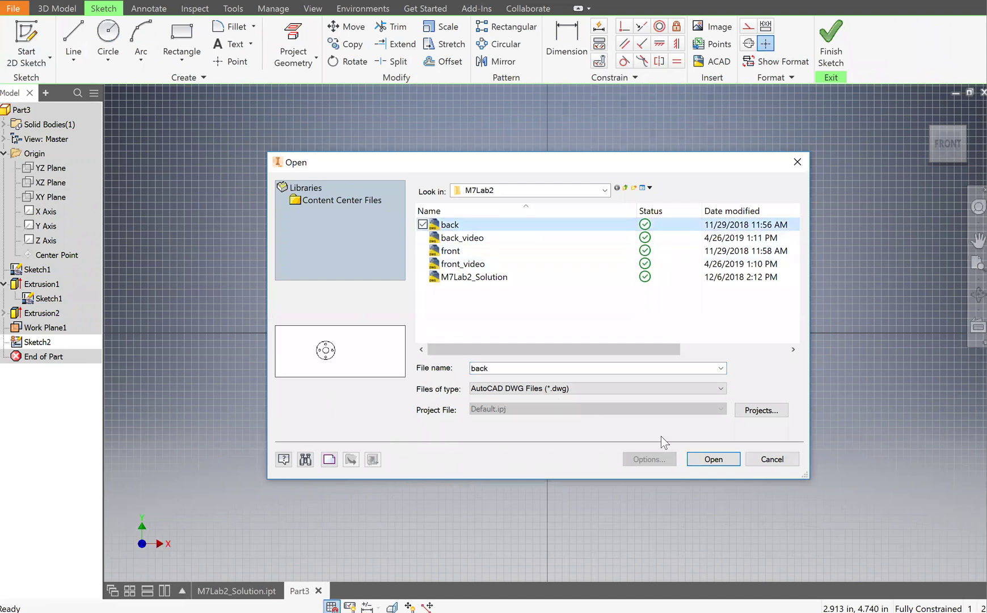
pyautogui.click(706, 457)
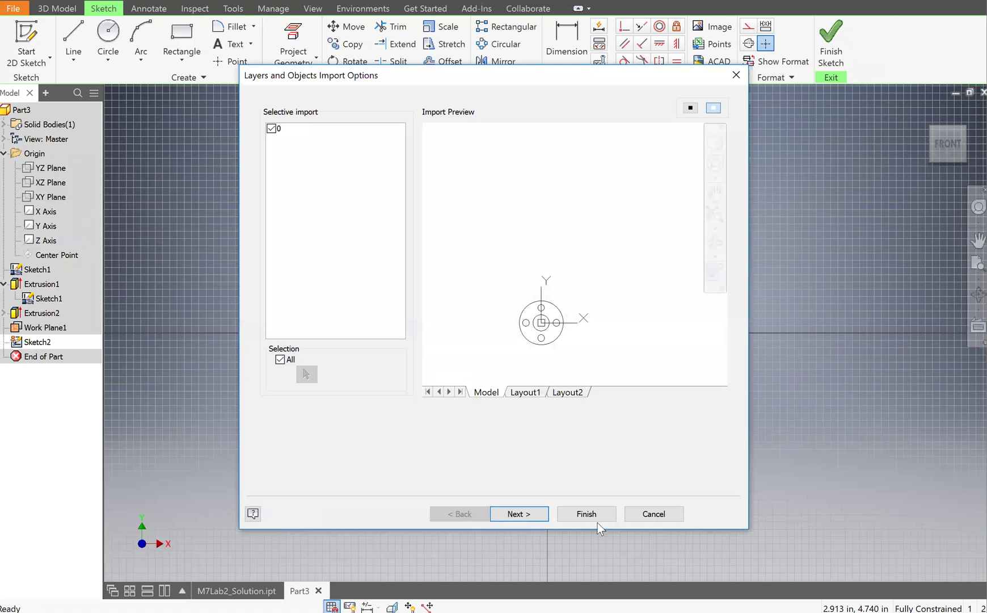
pyautogui.click(535, 513)
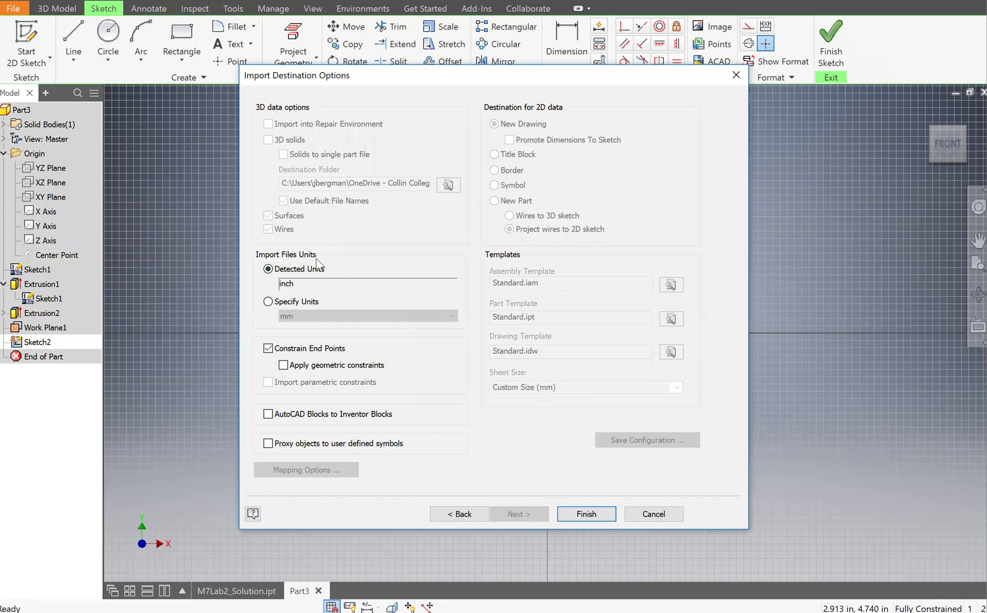
pyautogui.click(590, 516)
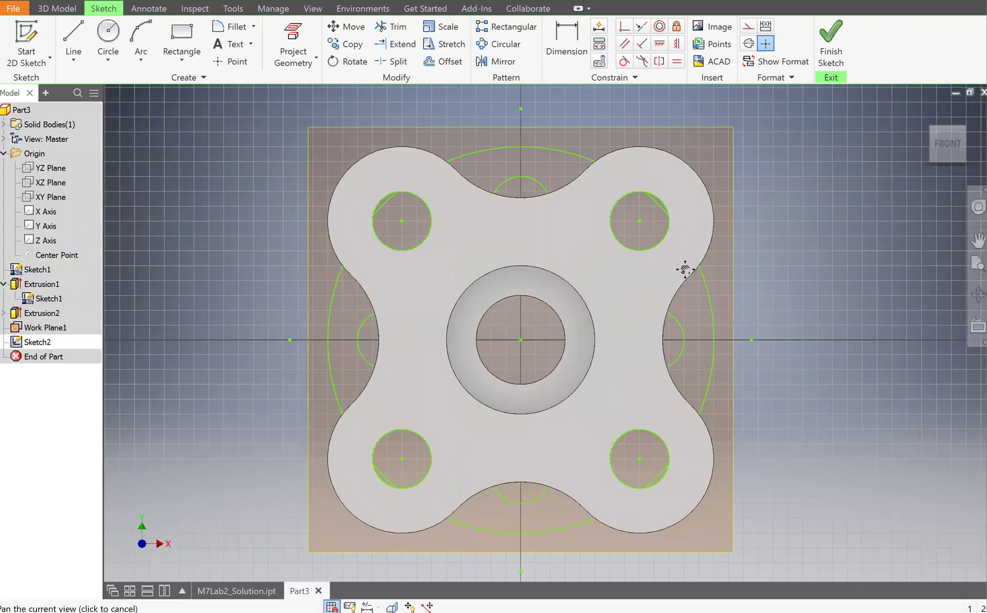
# - Start an extrusion of the large circular flange region and central region
pyautogui.press('F2')
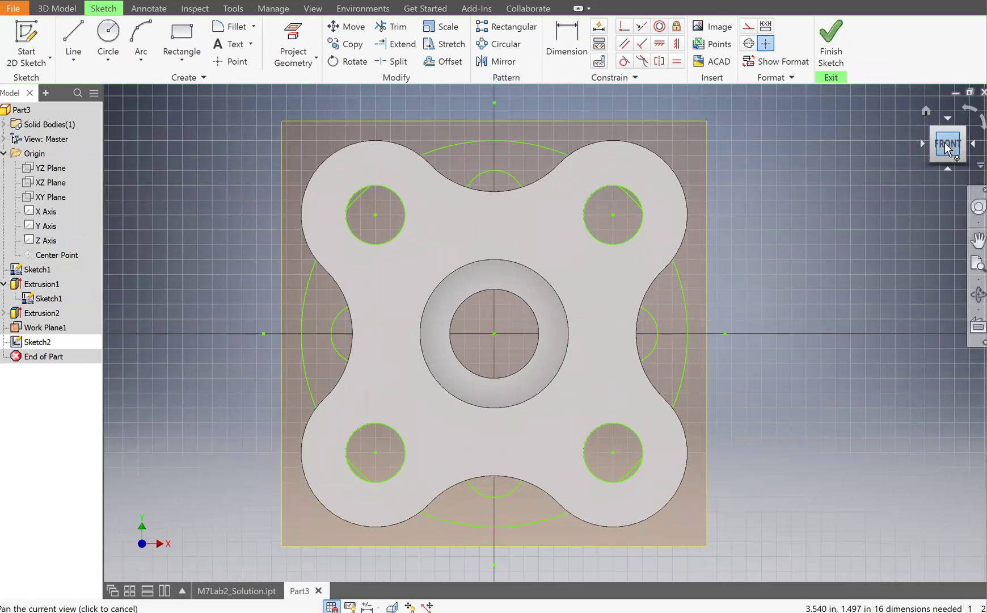
pyautogui.moveTo(922, 156); pyautogui.dragTo(929, 151)
pyautogui.press('F6')
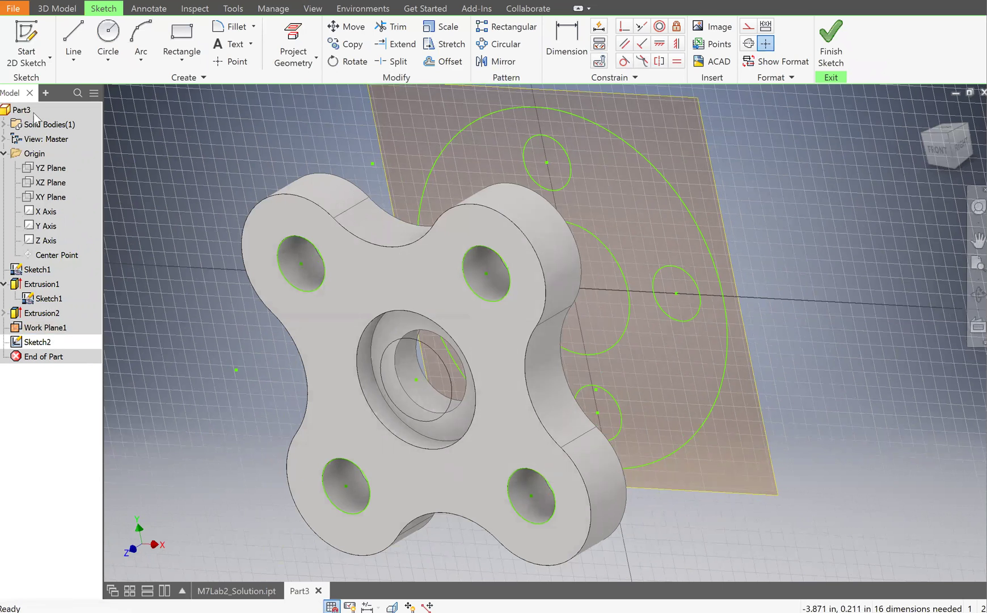
pyautogui.click(75, 31)
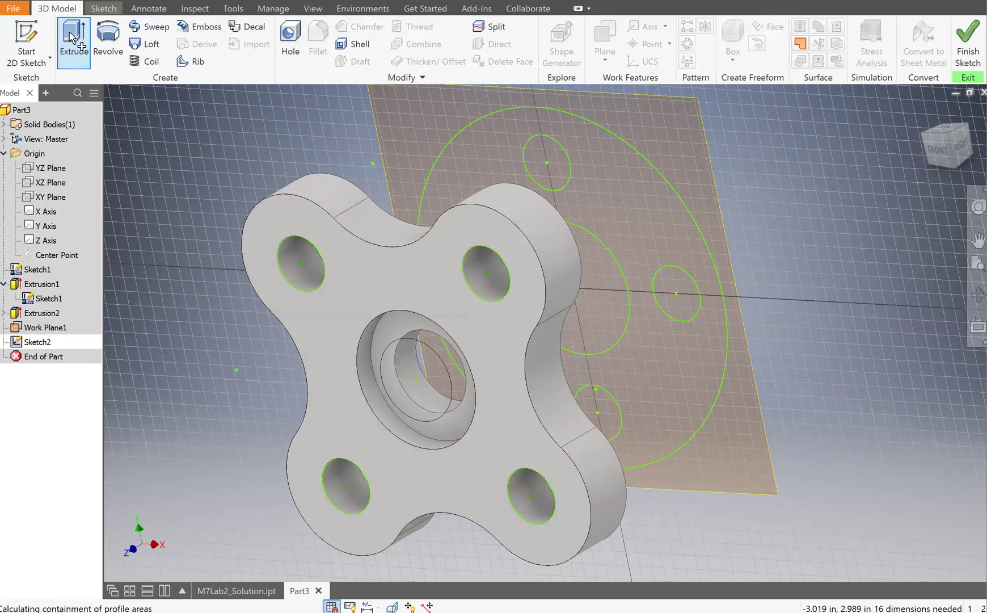
pyautogui.click(656, 223)
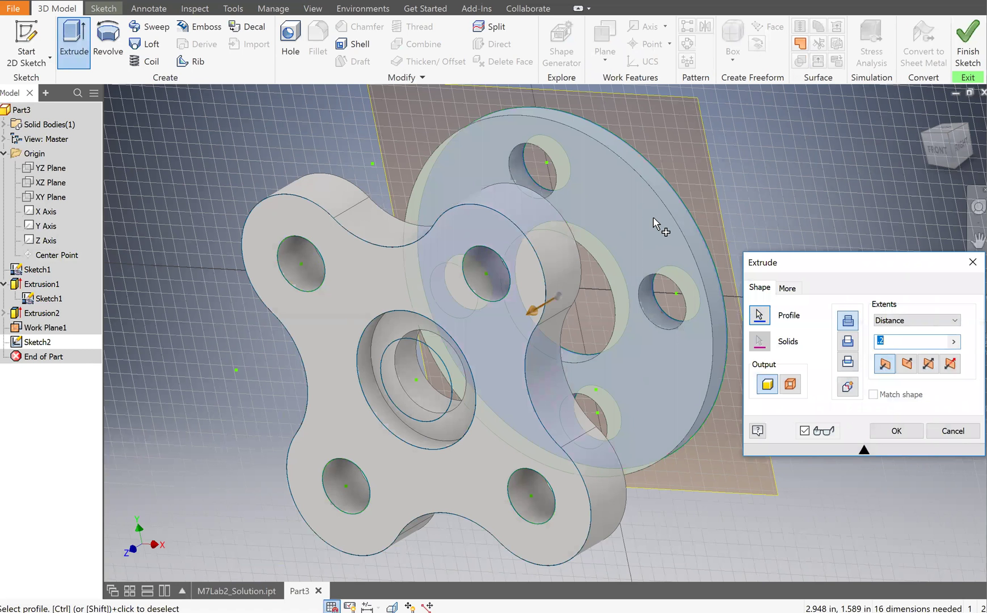
pyautogui.write('.2')
pyautogui.click(591, 321)
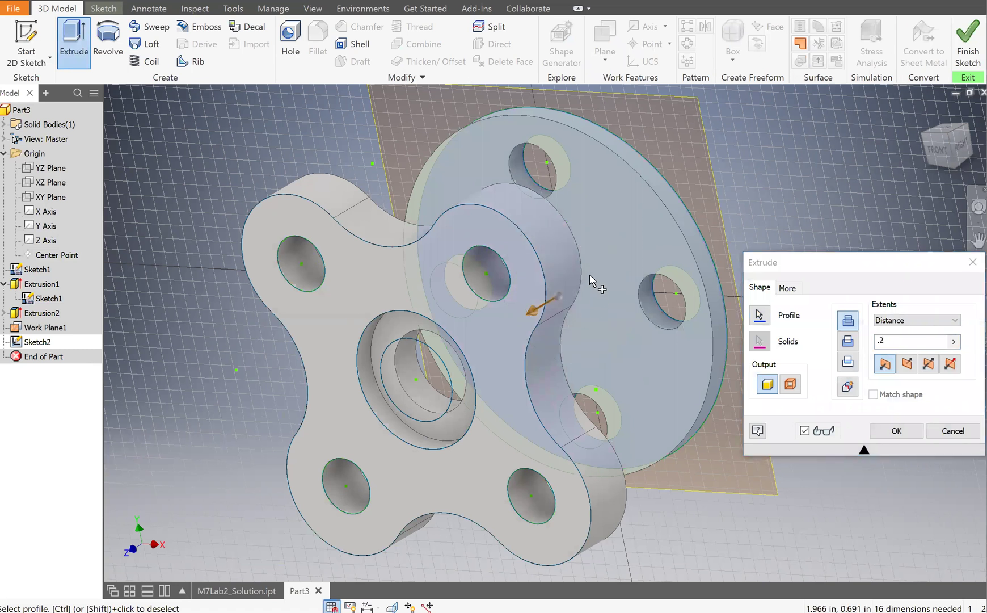
# - Flip the extrusion direction, set it to 0.5 in, and confirm
pyautogui.click(897, 339)
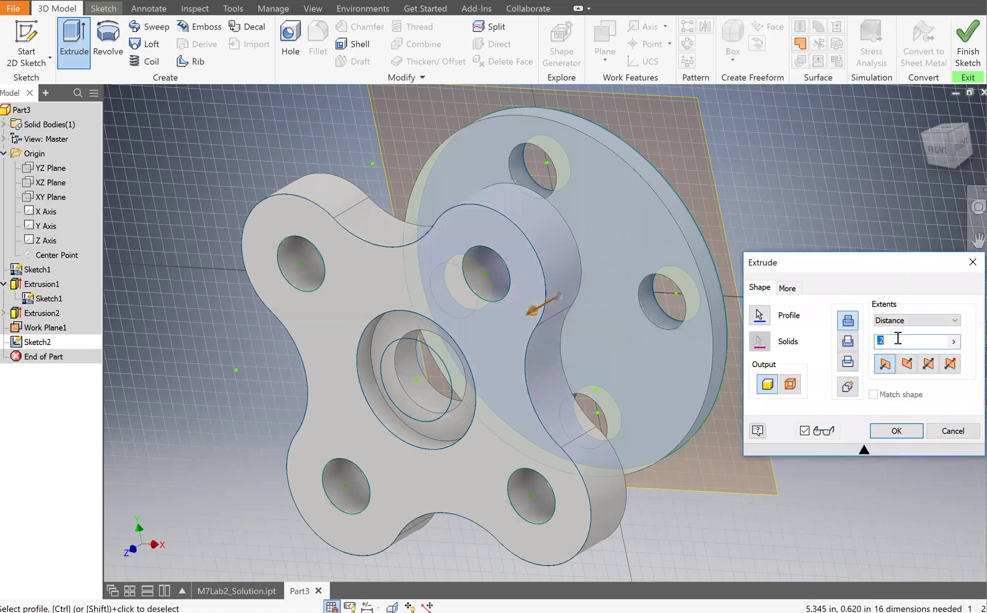
pyautogui.click(906, 363)
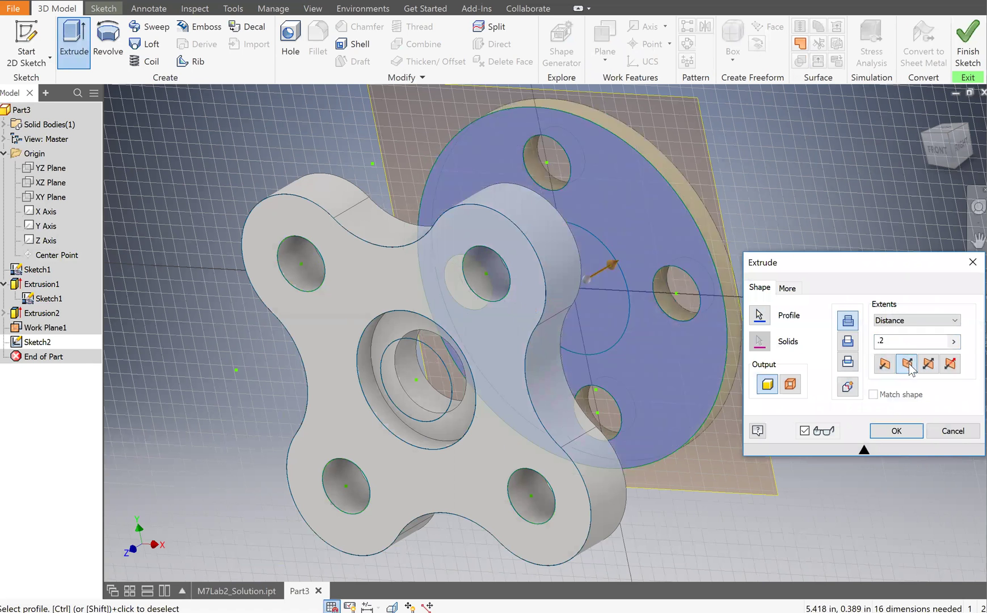
pyautogui.click(895, 342)
pyautogui.write('.5')
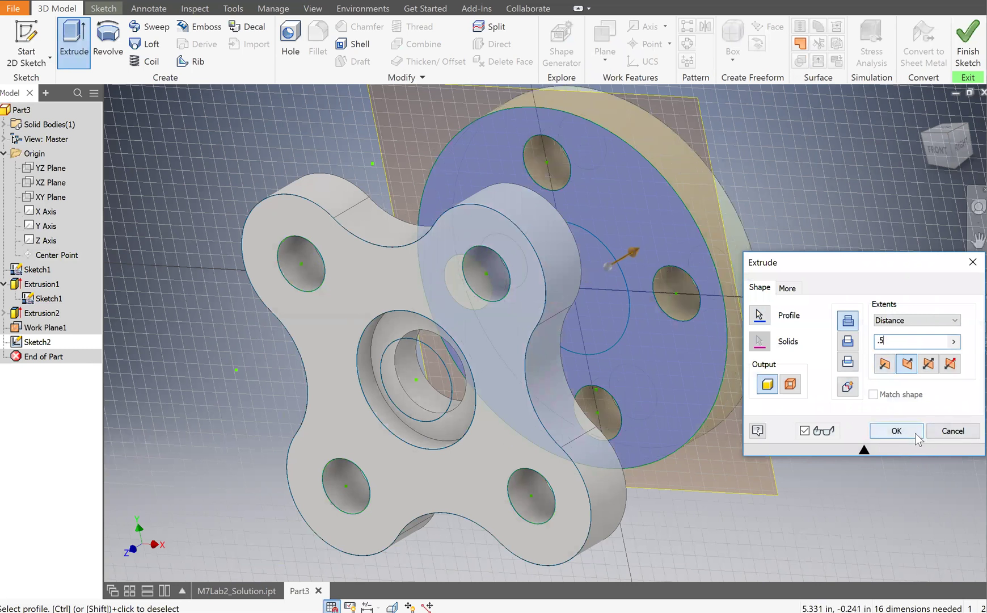
pyautogui.click(917, 433)
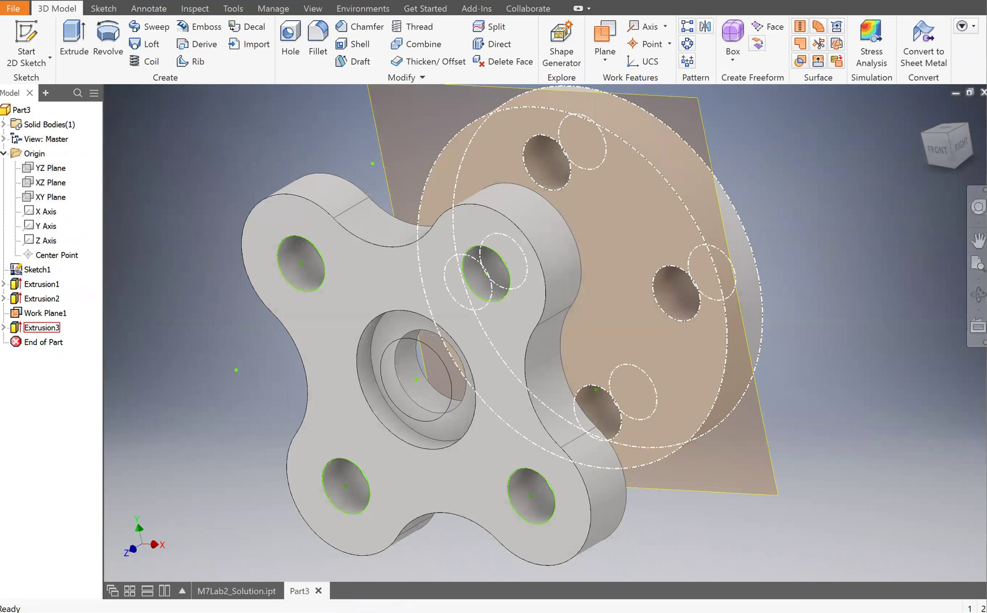
# - Share Sketch2 from under Extrusion3 so its back-flange circles stay available for reuse
pyautogui.click(4, 328)
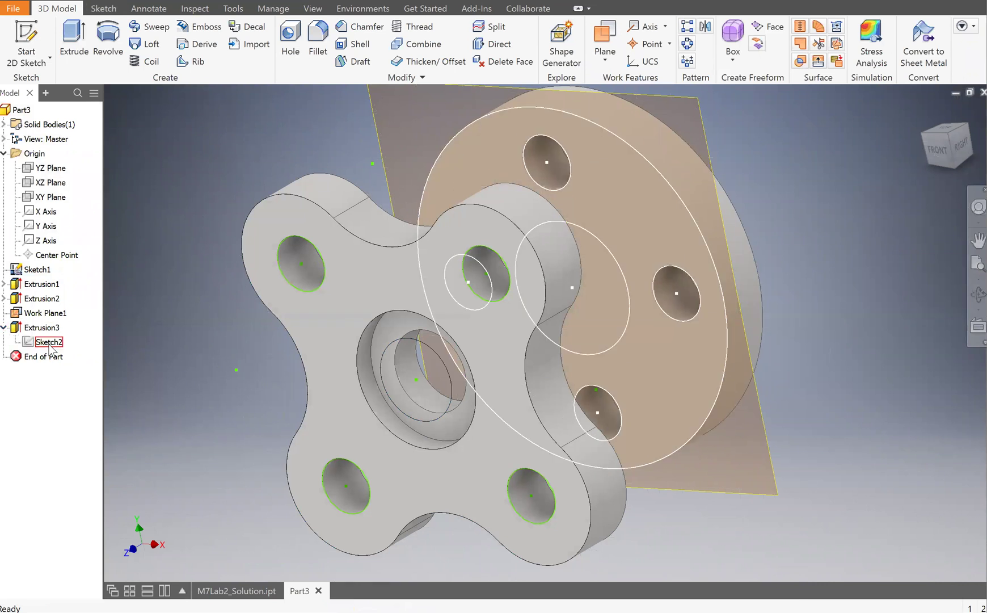
pyautogui.rightClick(49, 342)
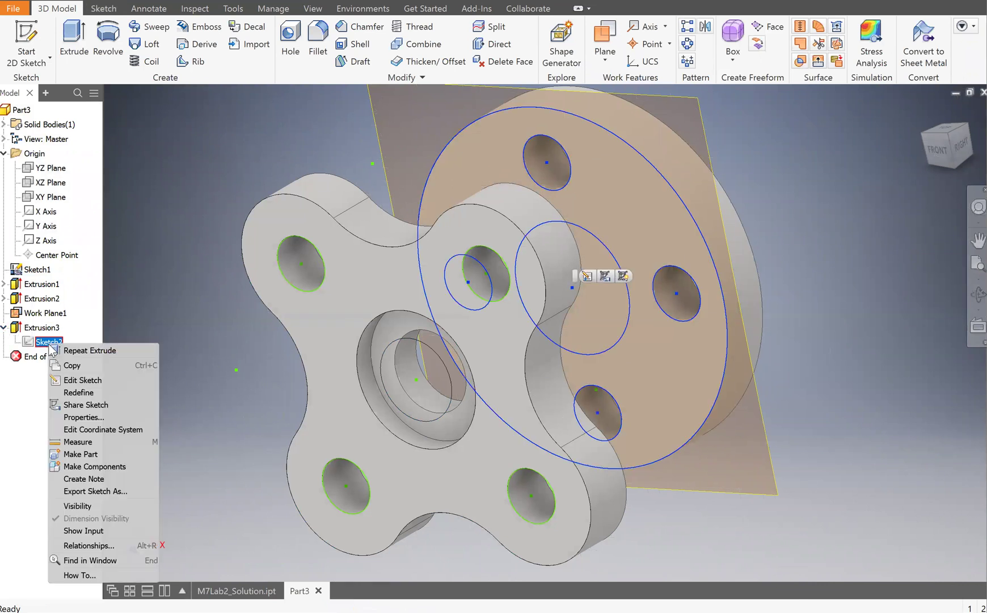
pyautogui.click(99, 405)
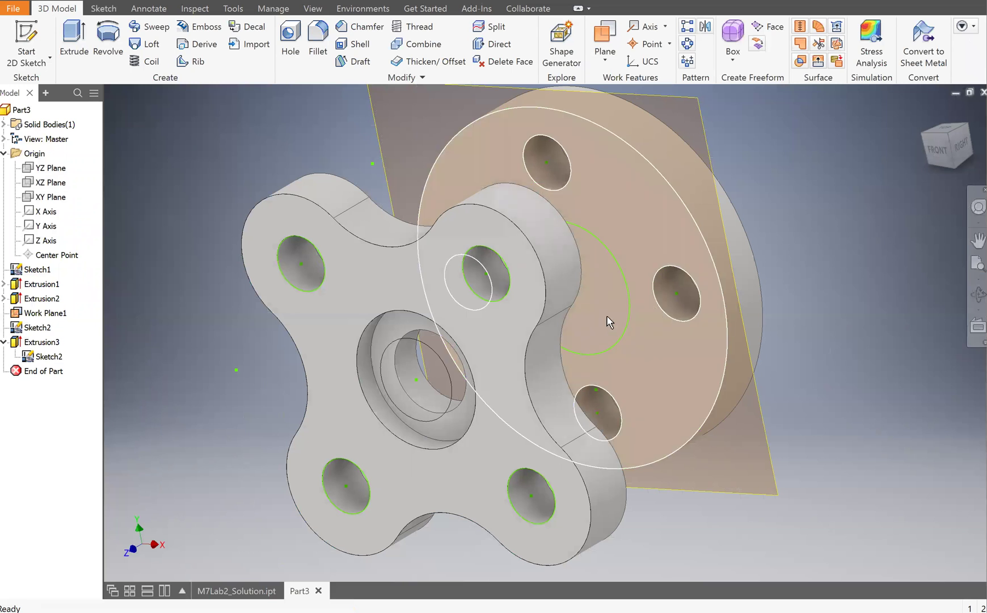
# - Start a hub extrusion from the inner circle with the extents set to To
pyautogui.click(74, 40)
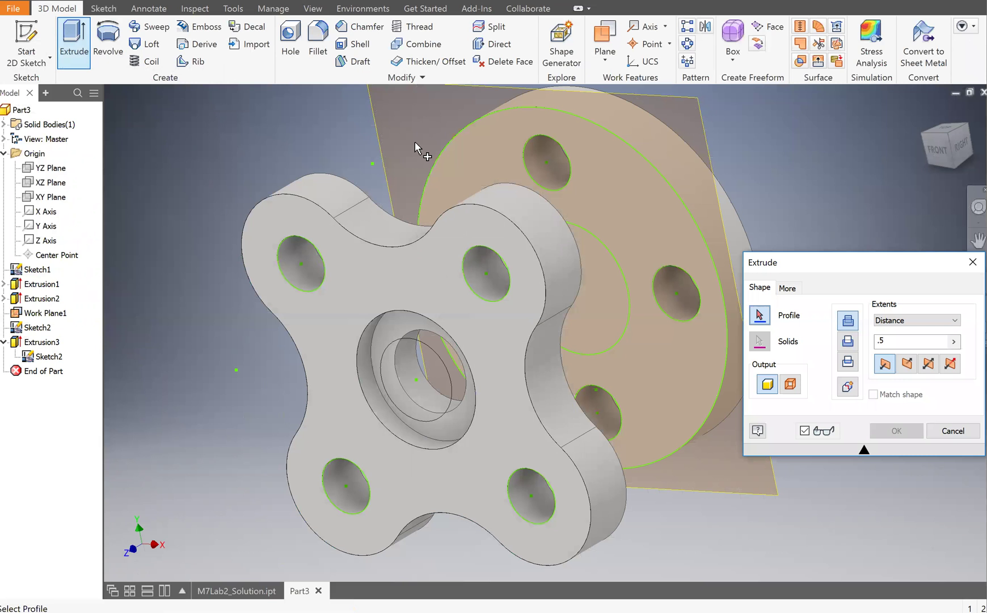
pyautogui.click(601, 306)
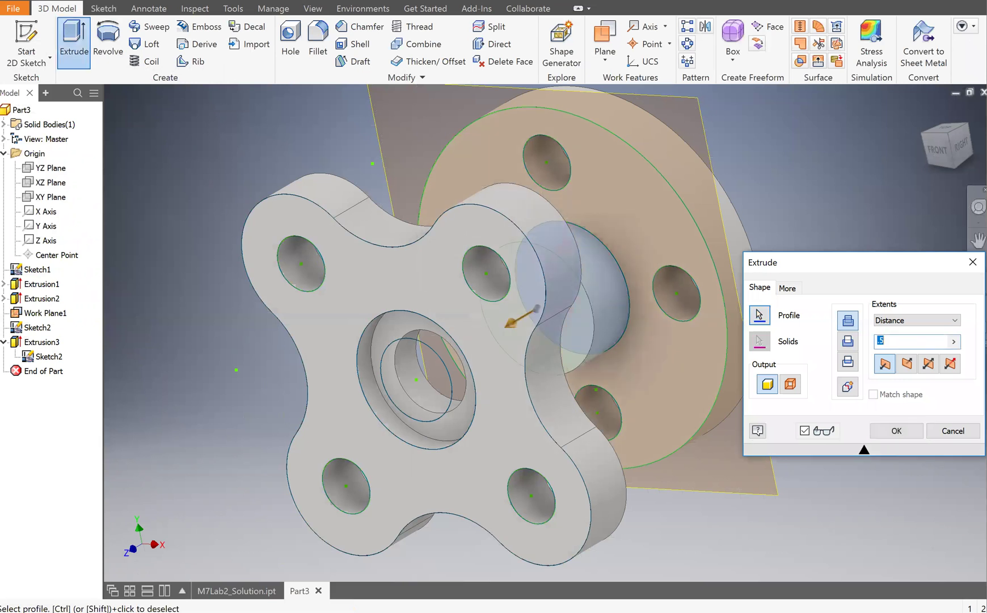
pyautogui.click(953, 321)
pyautogui.click(941, 340)
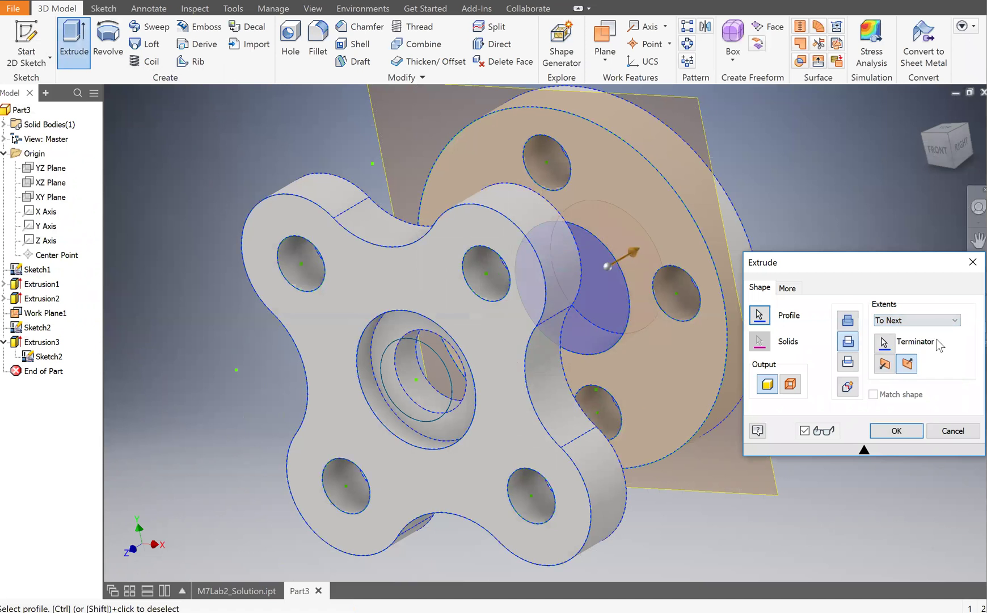
pyautogui.click(940, 321)
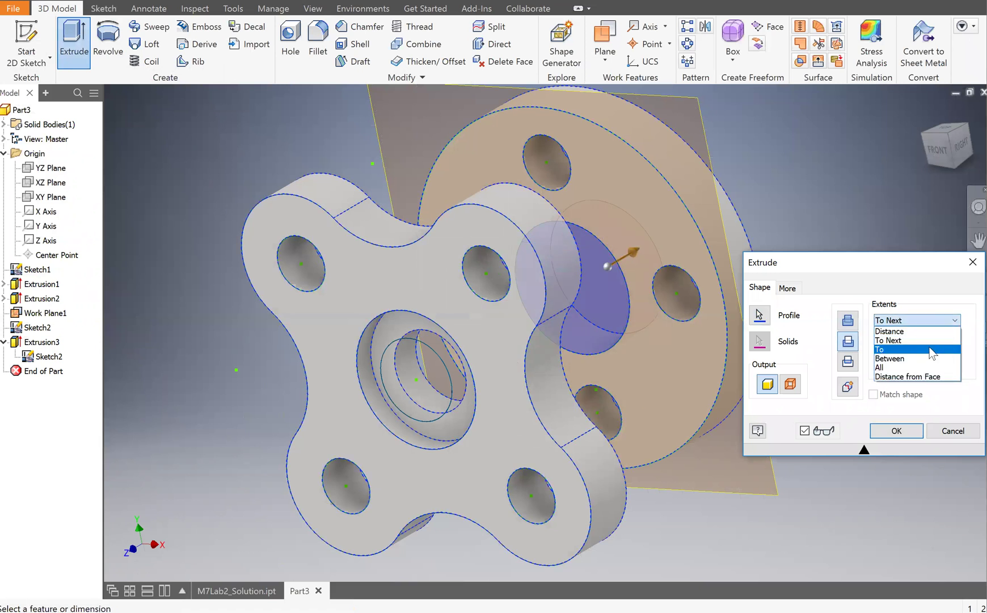
pyautogui.click(932, 350)
# - End the hub extrusion at the front flange face, confirm Extrusion4, and return Home
pyautogui.moveTo(768, 221); pyautogui.dragTo(727, 236, button='middle')
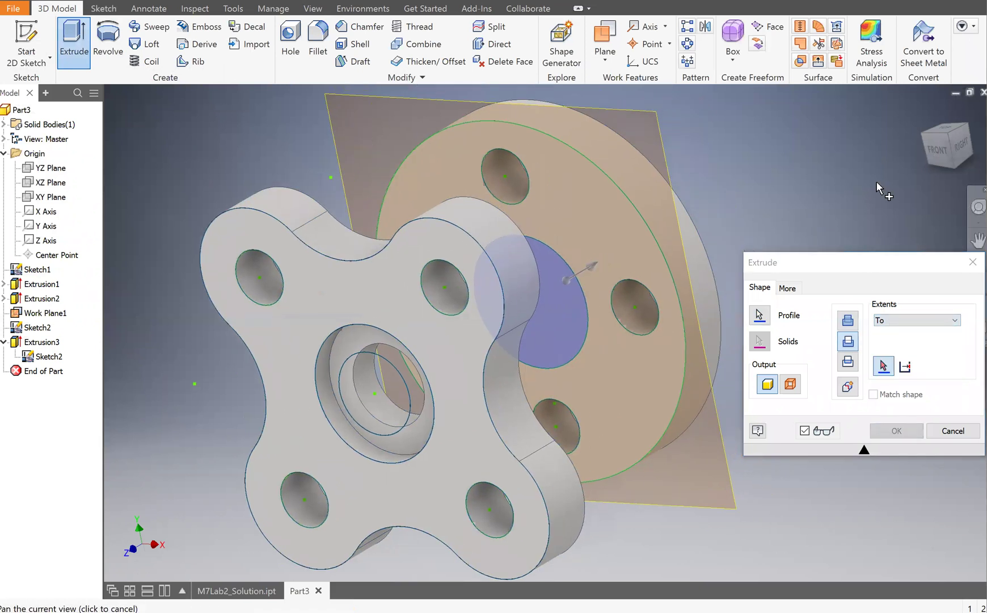
pyautogui.keyDown('shift'); pyautogui.moveTo(878, 175); pyautogui.dragTo(352, 320, button='middle'); pyautogui.keyUp('shift')
pyautogui.click(346, 309)
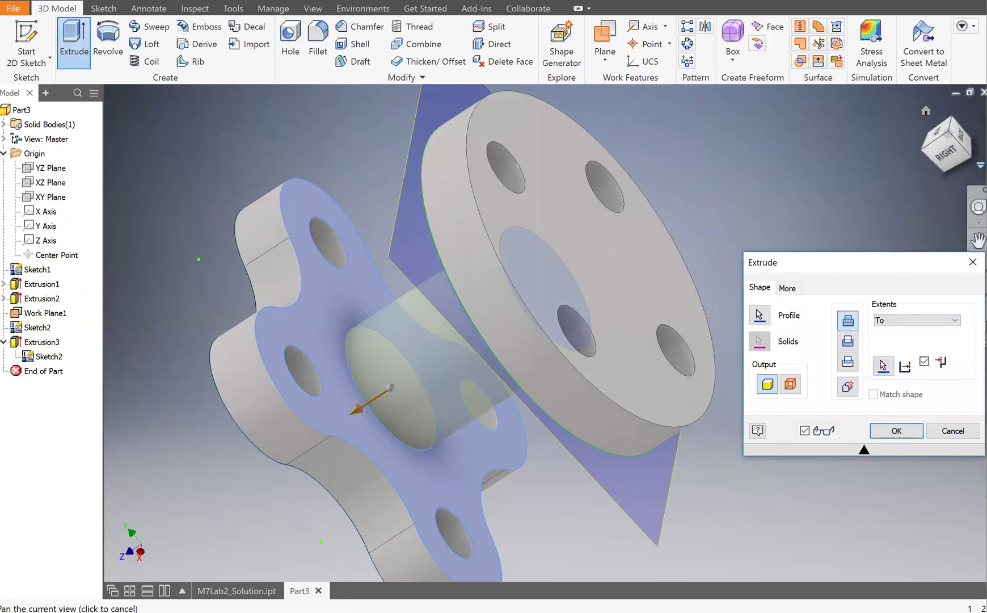
pyautogui.keyDown('shift'); pyautogui.moveTo(959, 164); pyautogui.dragTo(919, 164, button='middle'); pyautogui.keyUp('shift')
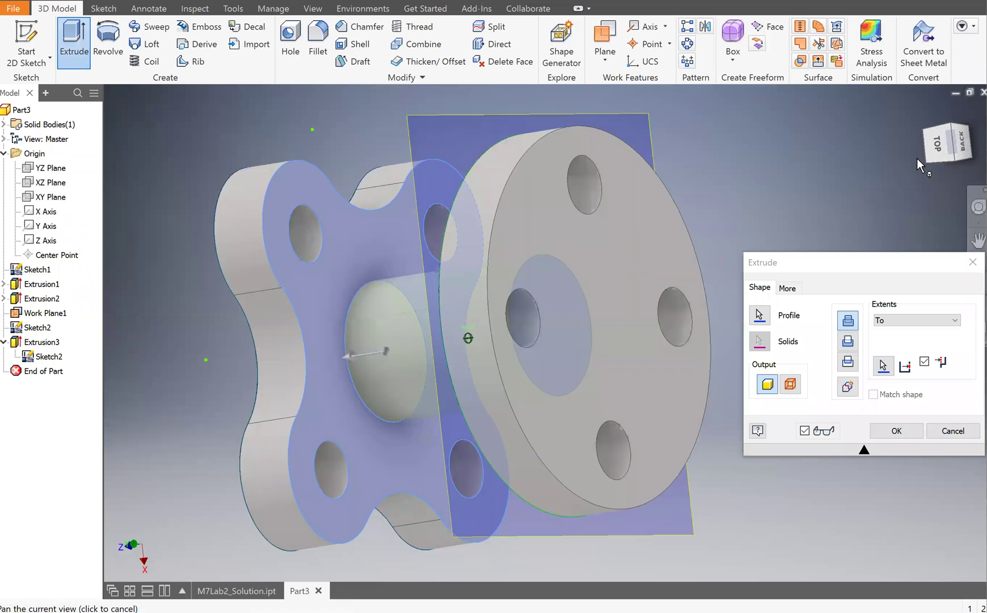
pyautogui.click(937, 145)
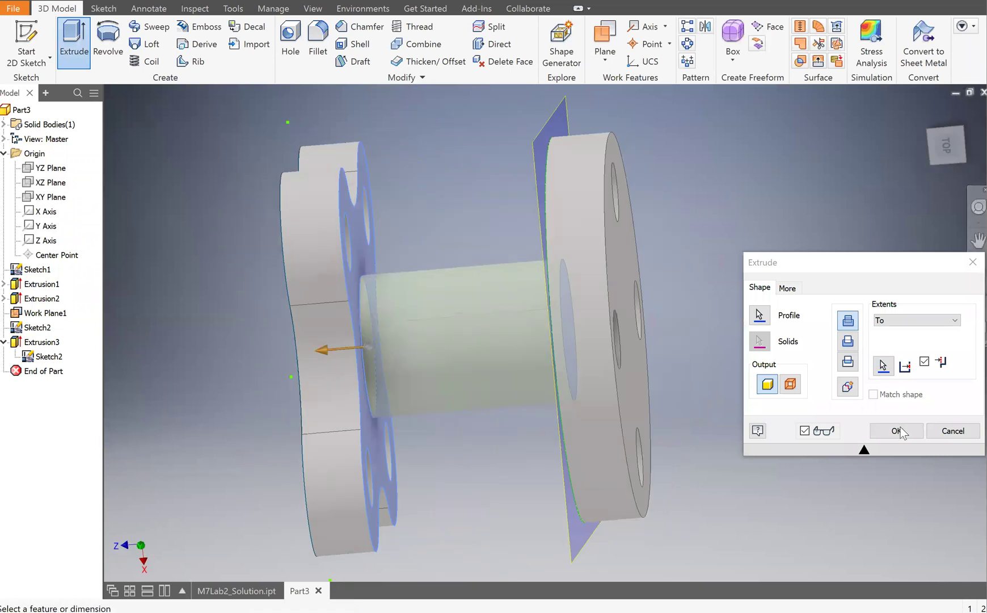
pyautogui.click(898, 431)
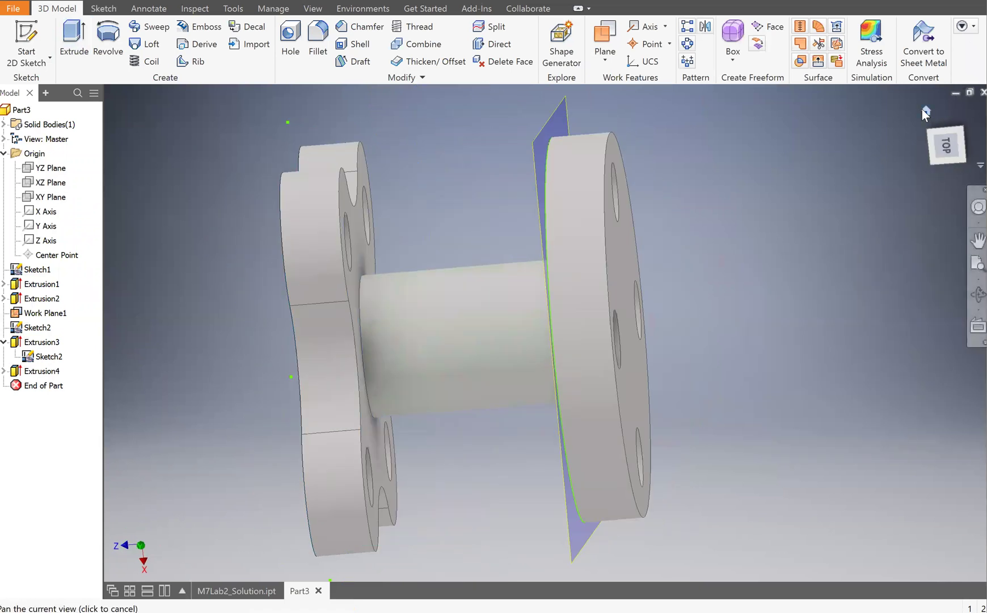
pyautogui.click(923, 110)
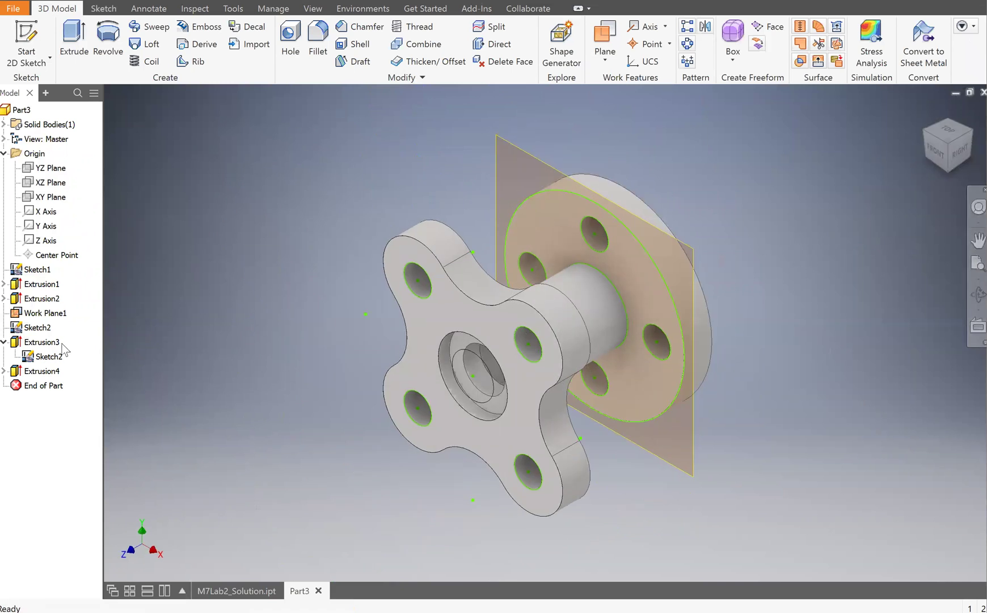
# - Hide Work Plane1 and Sketch2, collapse Extrusion3, and select Sketch1 for reuse
pyautogui.click(50, 313)
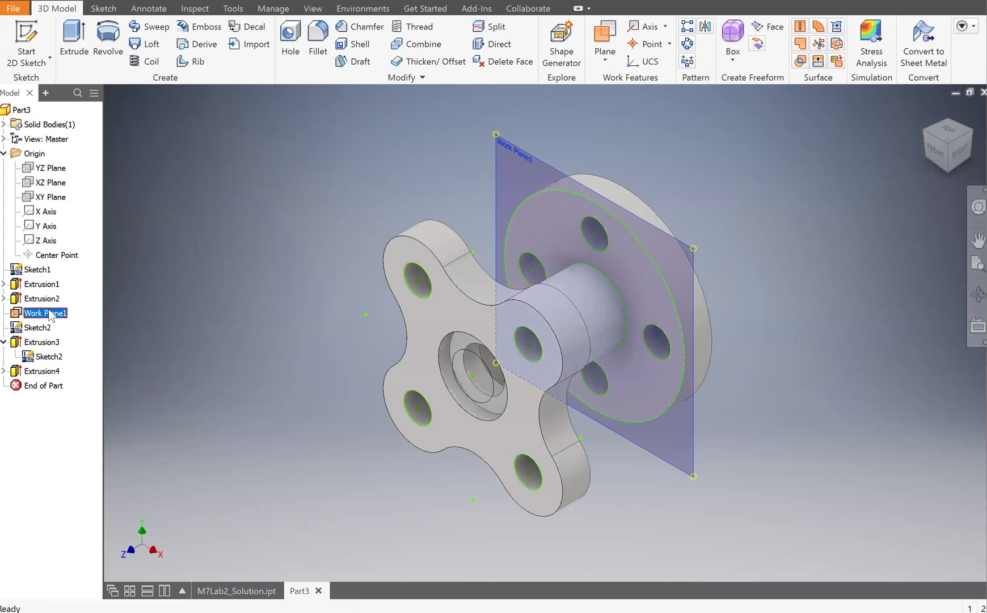
pyautogui.rightClick(50, 314)
pyautogui.click(79, 424)
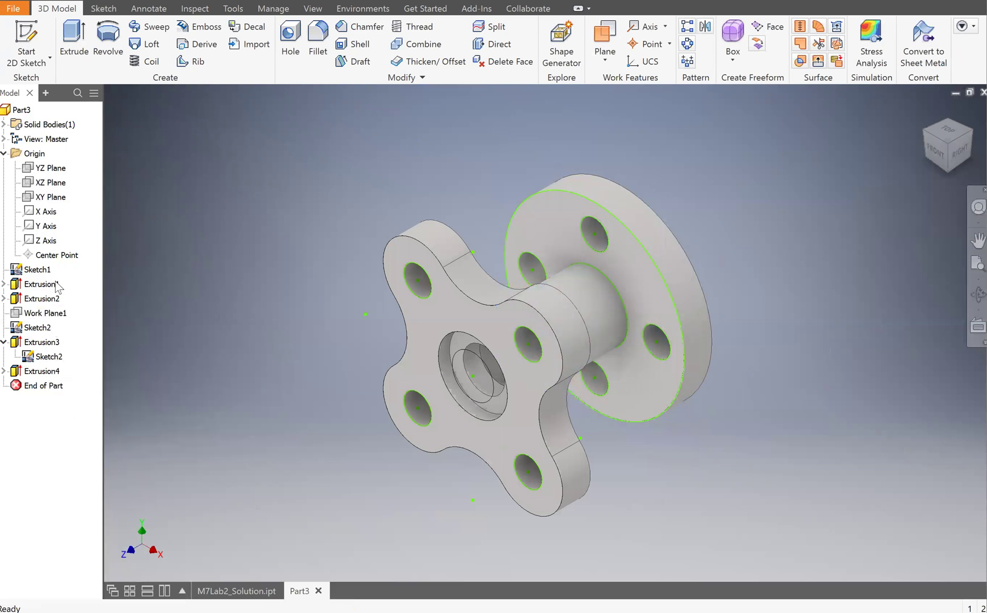
pyautogui.rightClick(51, 357)
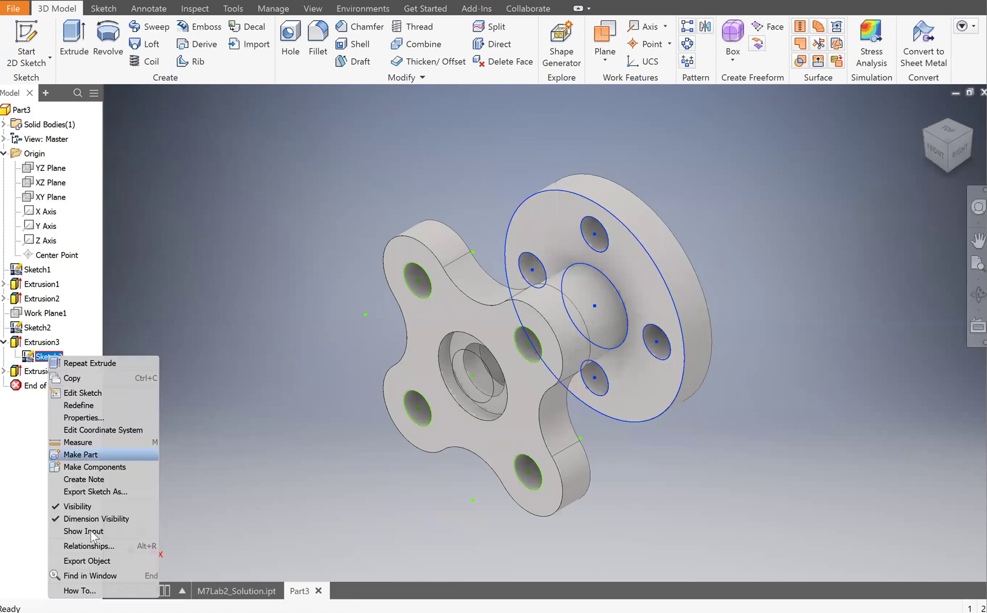
pyautogui.click(100, 503)
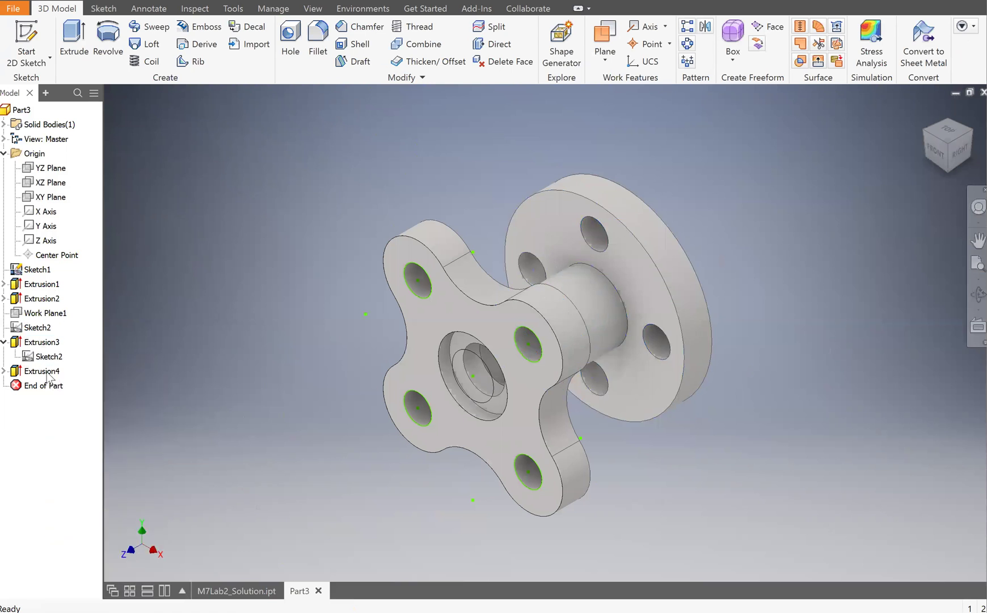
pyautogui.click(4, 342)
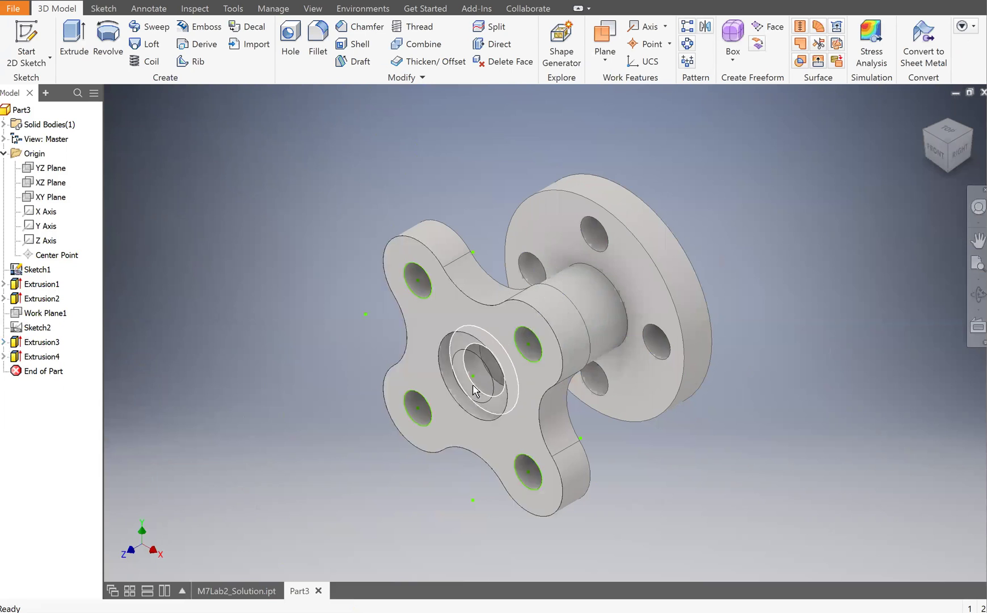
pyautogui.moveTo(936, 163); pyautogui.dragTo(899, 171)
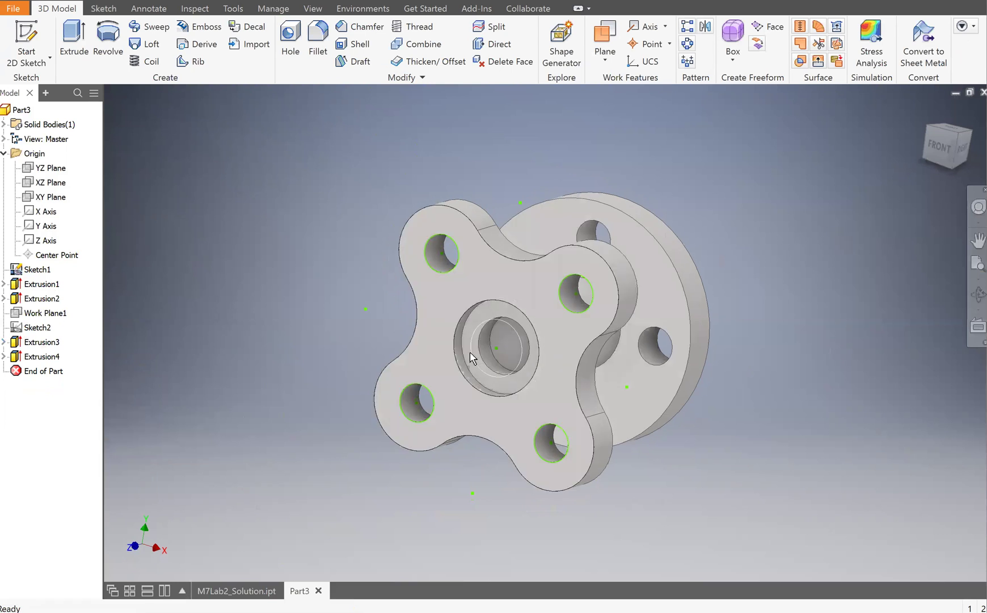
pyautogui.click(34, 270)
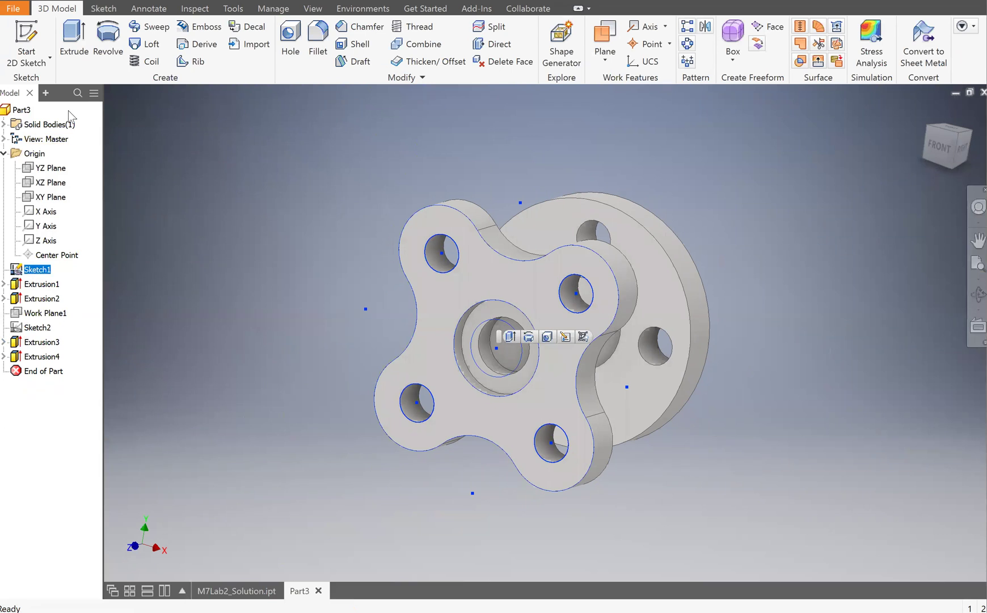
# - Cut the centre circle through all of the part, flipped inward, as Extrusion5
pyautogui.click(73, 55)
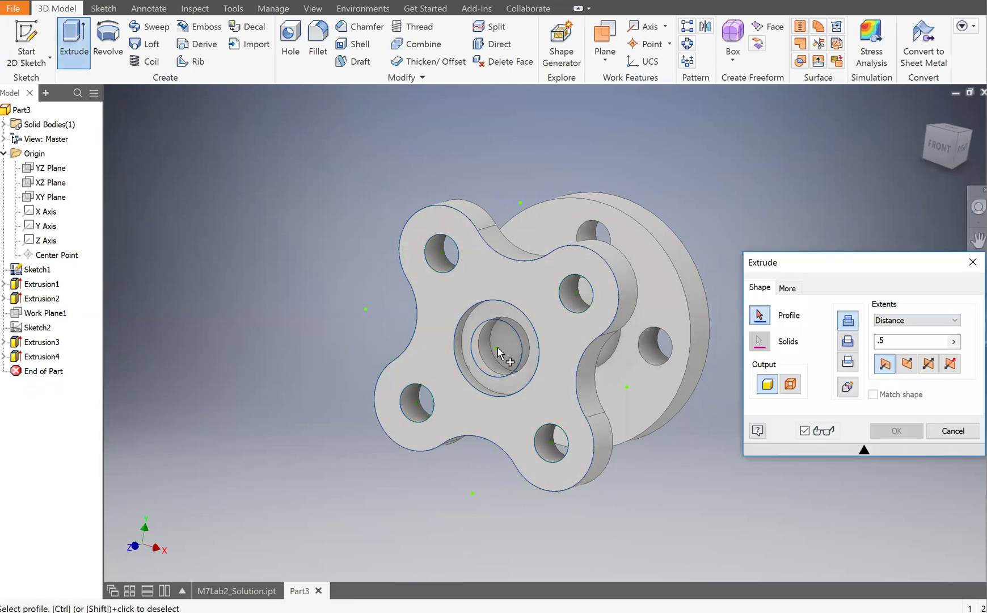
pyautogui.click(498, 353)
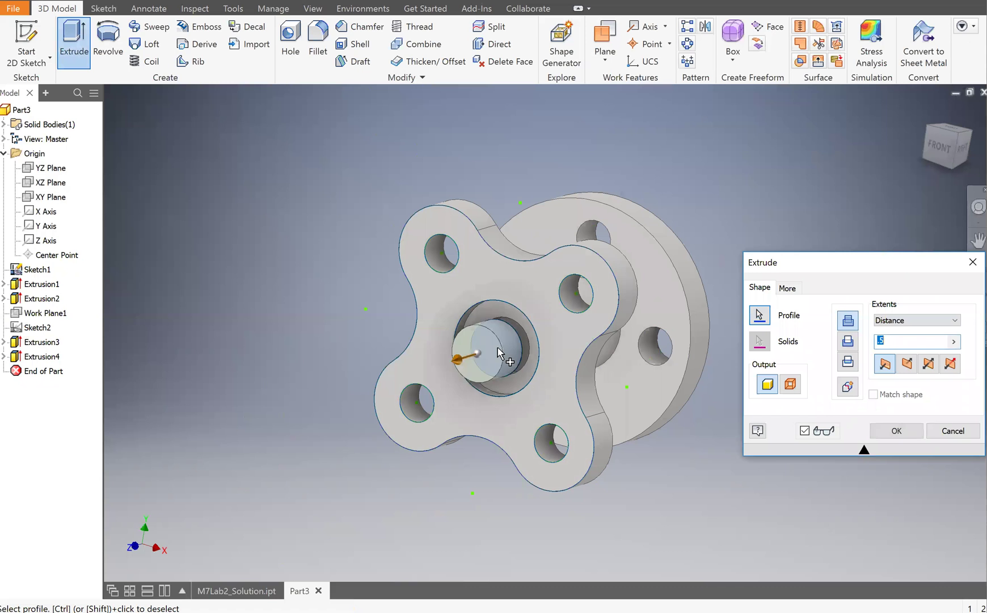
pyautogui.click(908, 363)
pyautogui.click(849, 347)
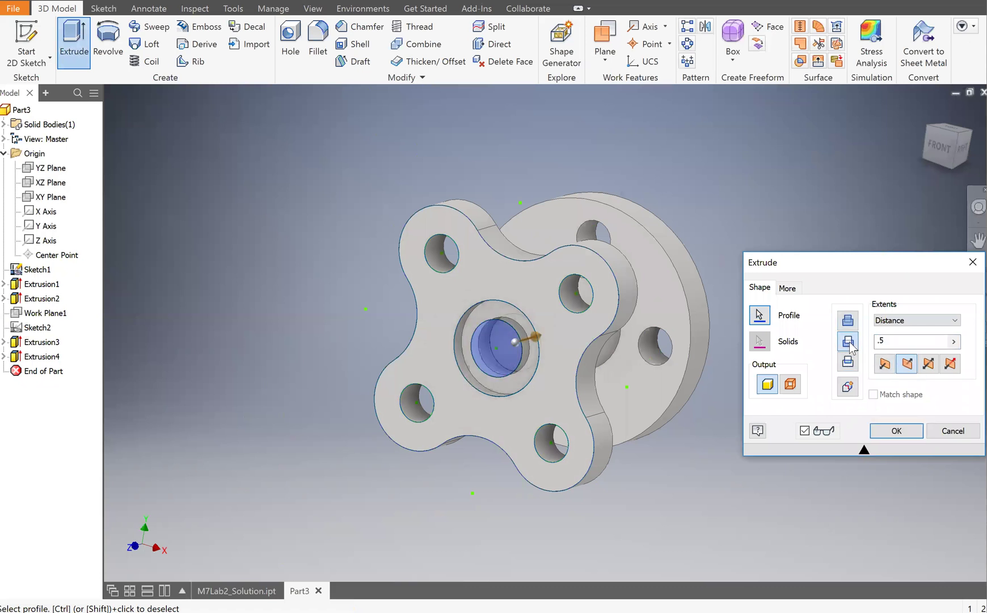
pyautogui.click(952, 343)
pyautogui.click(952, 343)
pyautogui.click(953, 321)
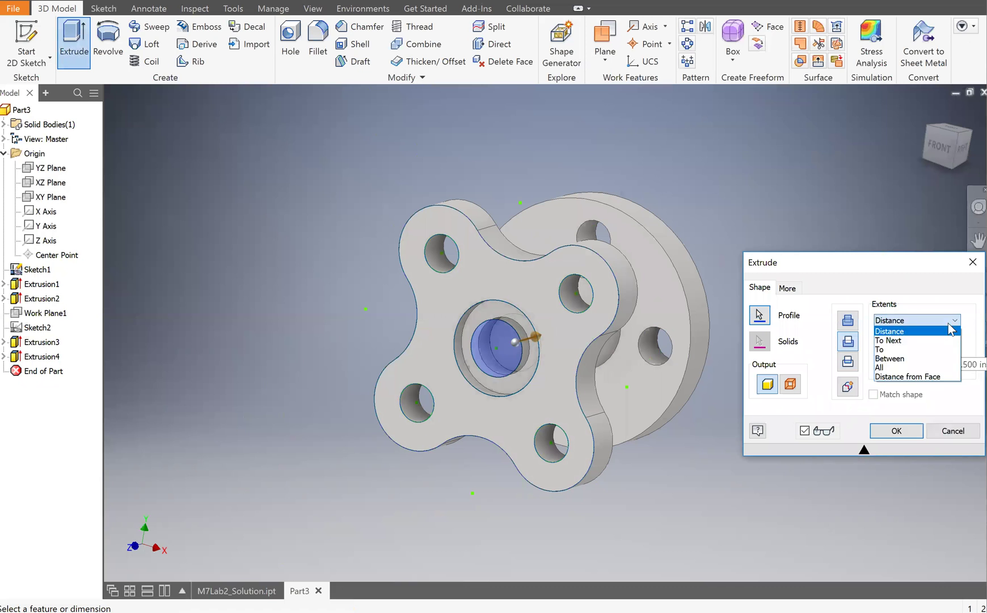
pyautogui.click(919, 368)
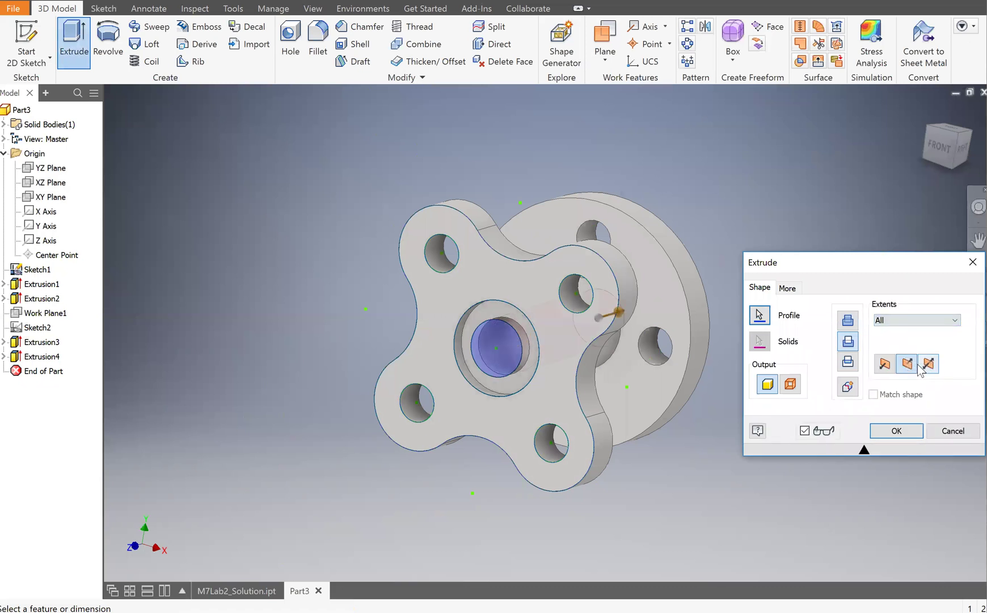
pyautogui.click(892, 429)
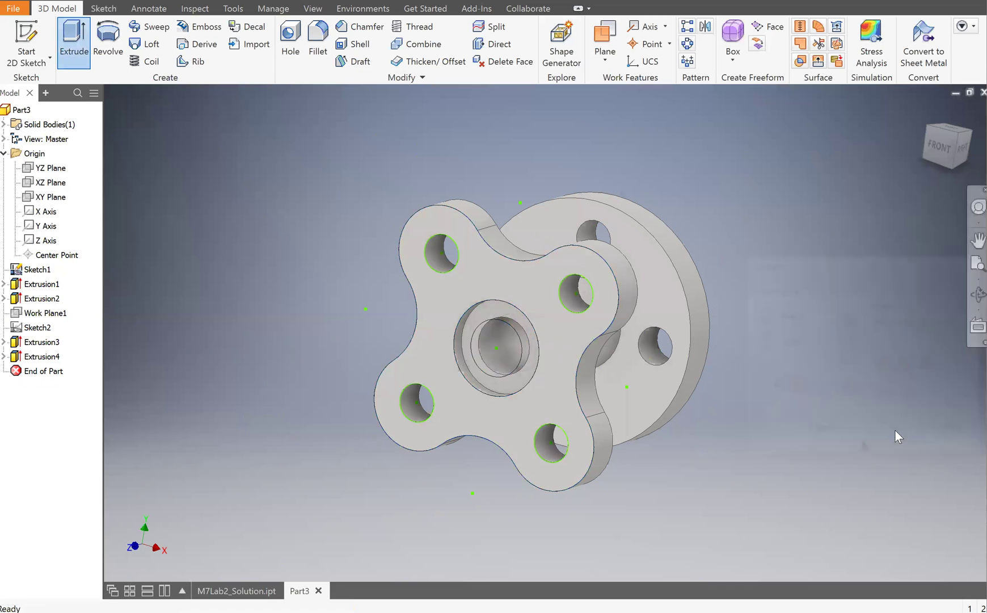
# - Hide Sketch1 and return to the Home isometric view of the finished part
pyautogui.click(35, 329)
pyautogui.rightClick(35, 329)
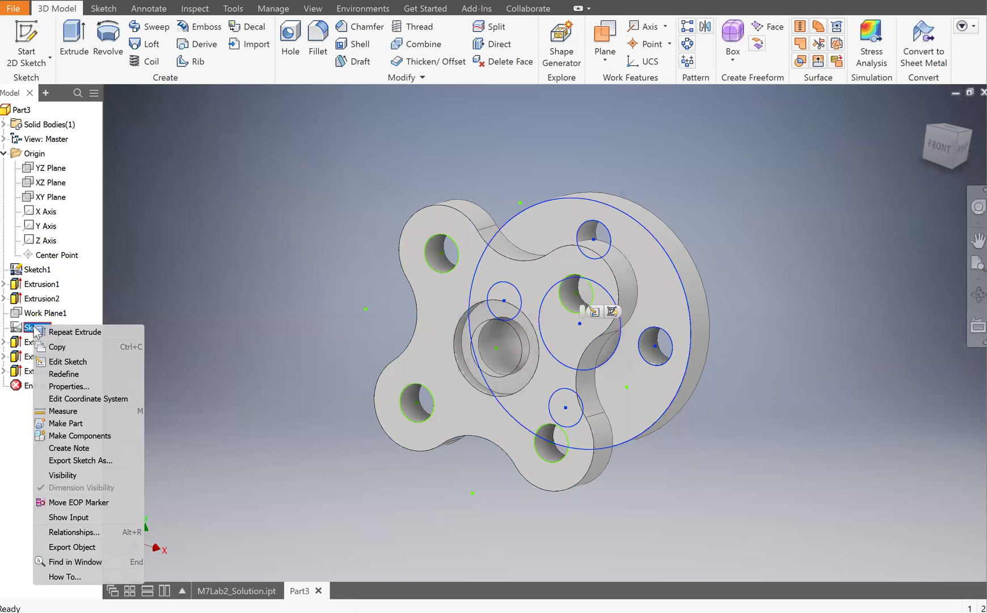
pyautogui.press('Escape')
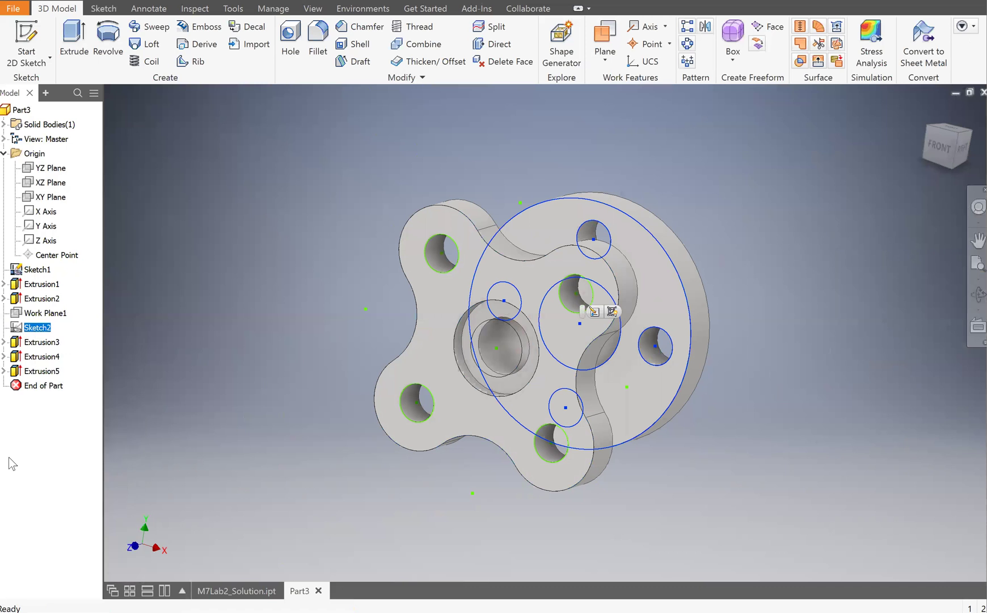
pyautogui.rightClick(22, 271)
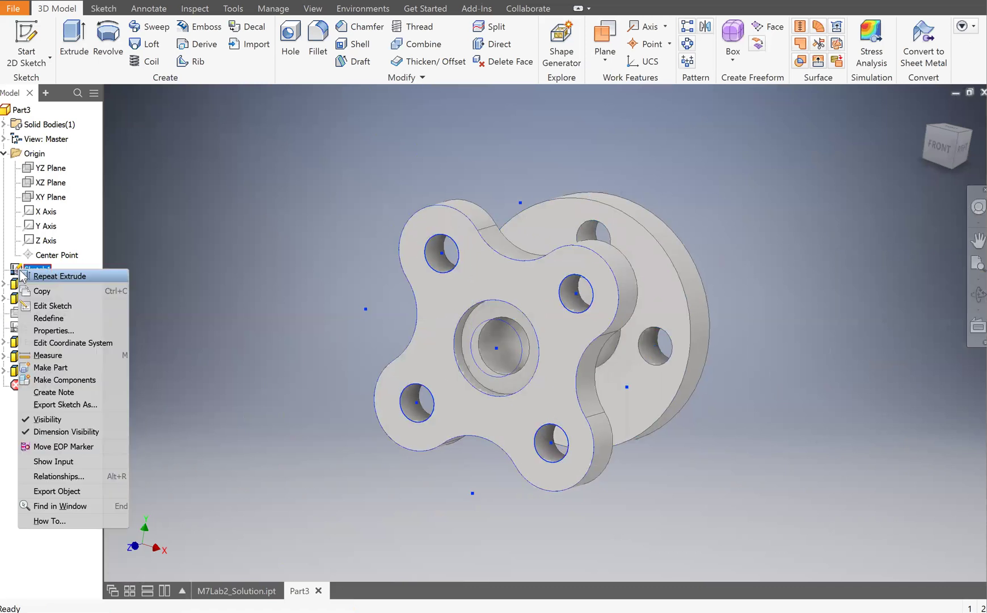
pyautogui.click(47, 419)
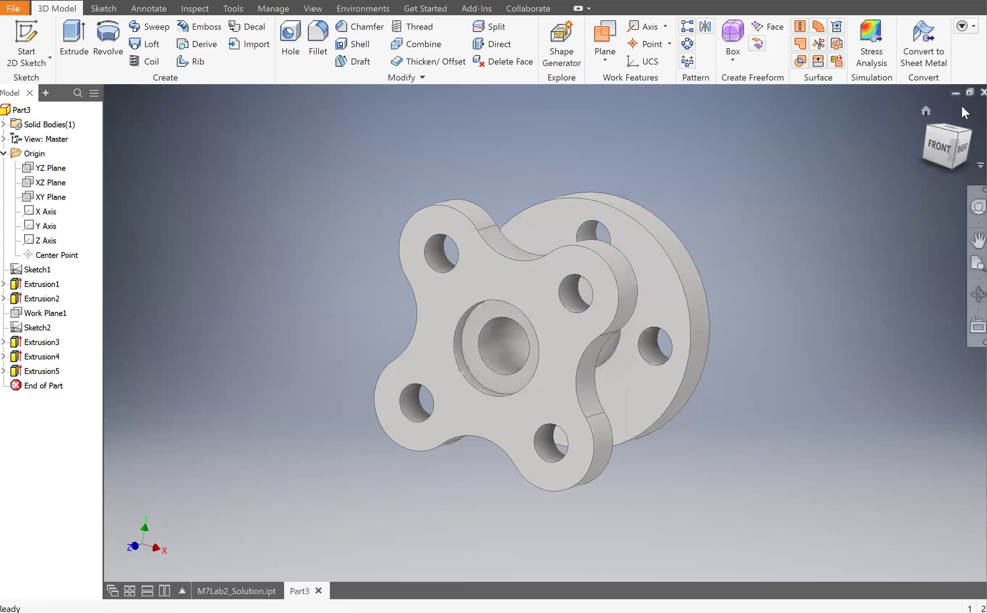
pyautogui.click(925, 108)
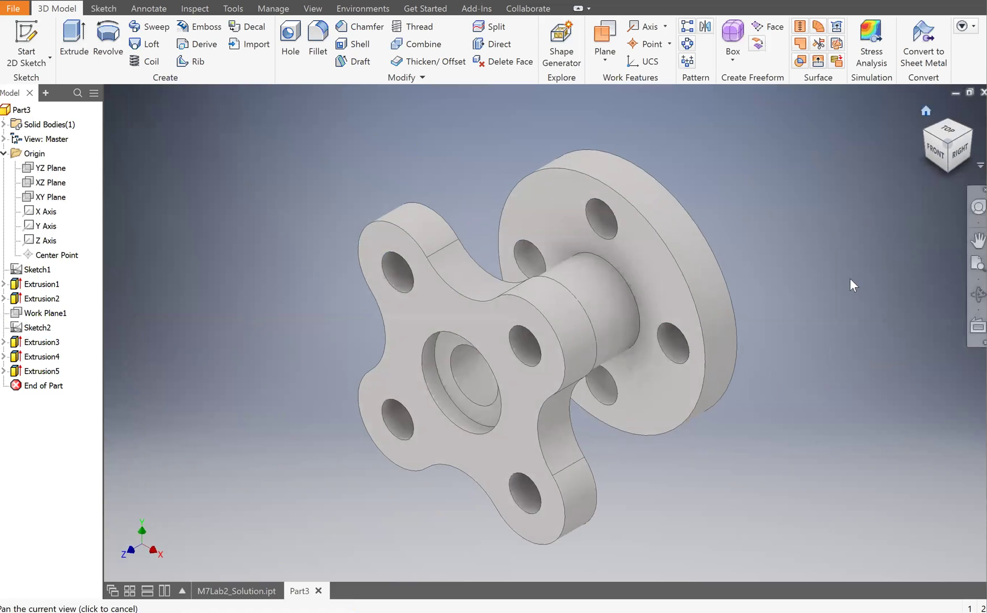